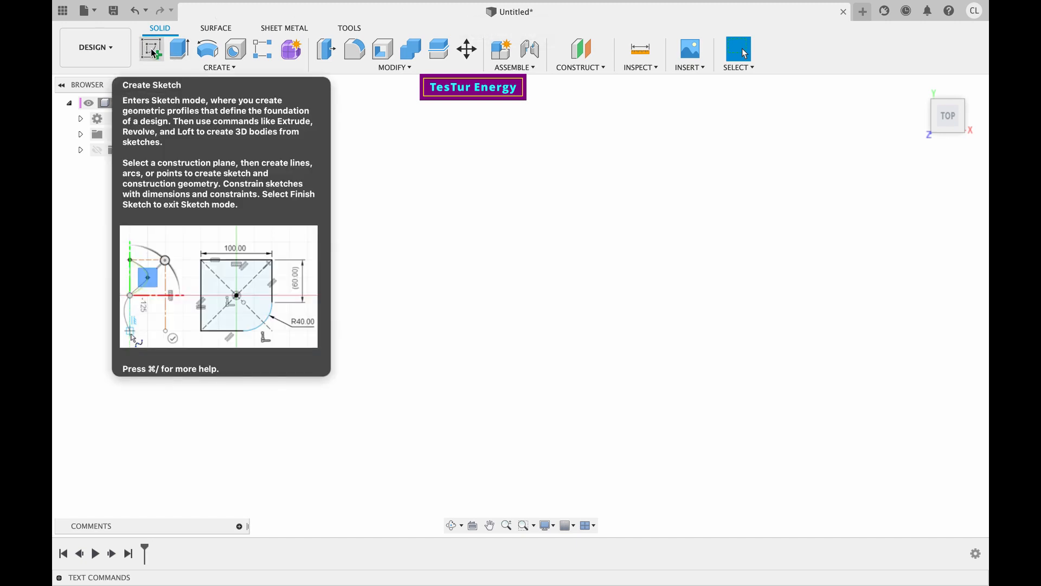
- Start a sketch on the XY plane and draw a 5 in diameter circle centred on the origin
click(154, 54)
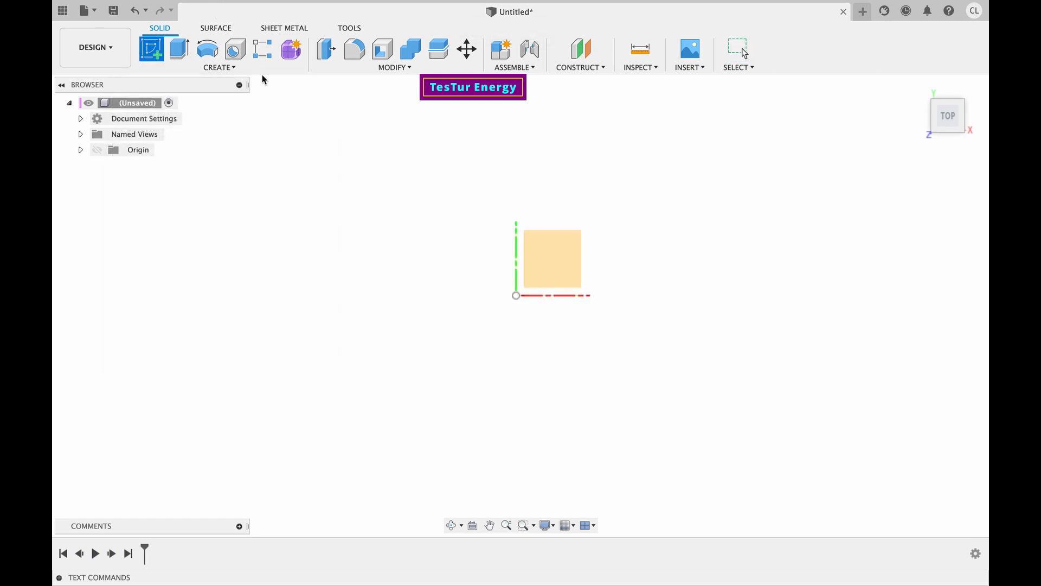
click(561, 263)
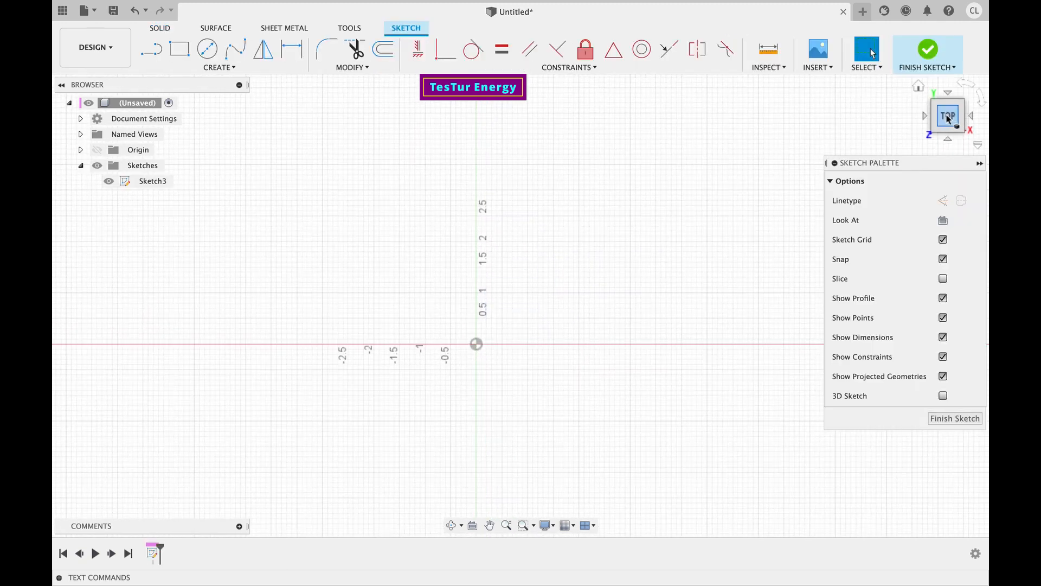
mouse_move(949, 116)
mouse_down()
mouse_move(980, 107)
mouse_move(949, 117)
mouse_up()
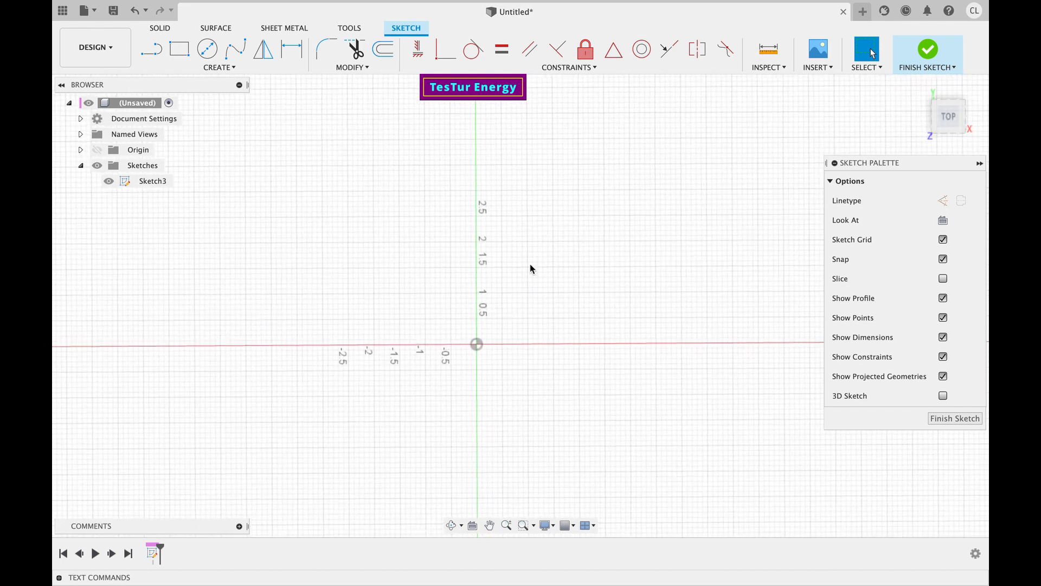
key(c)
click(478, 345)
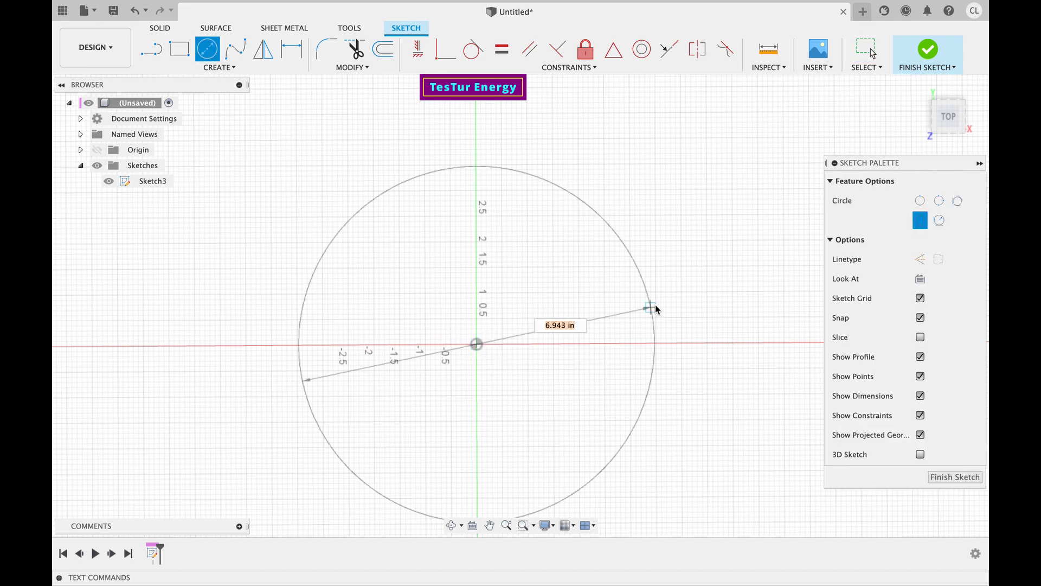
text(5)
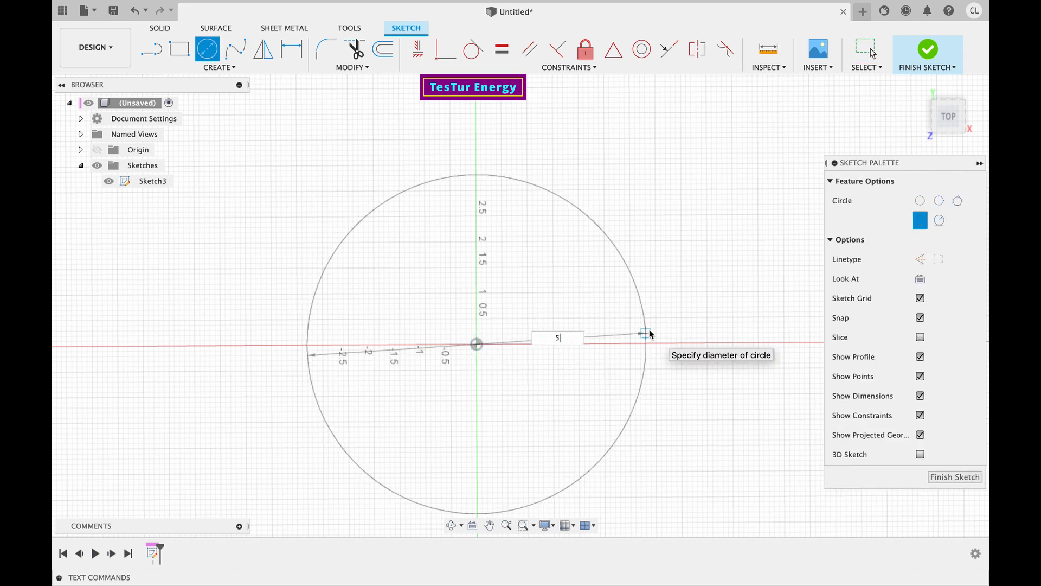
key(Return)
key(Escape)
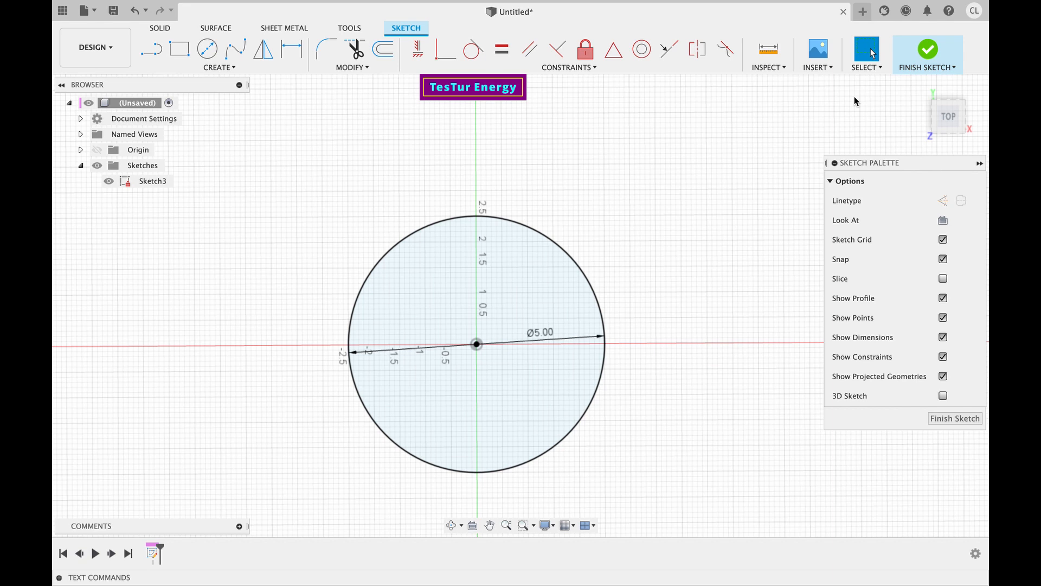
- Delete the circle's diameter dimension and hide points, dimensions and constraints in the sketch
click(944, 120)
click(545, 336)
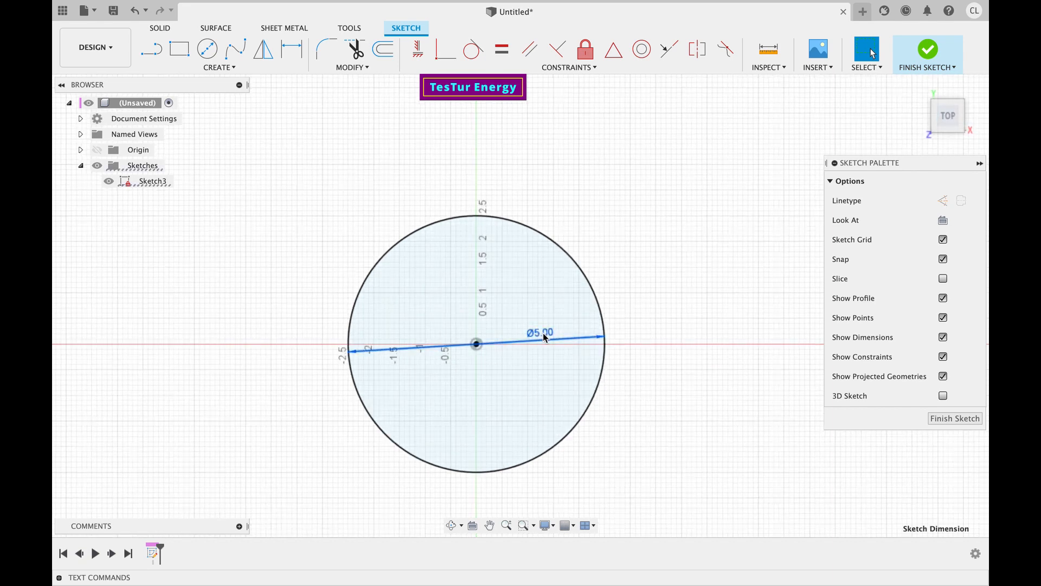
key(Delete)
click(943, 318)
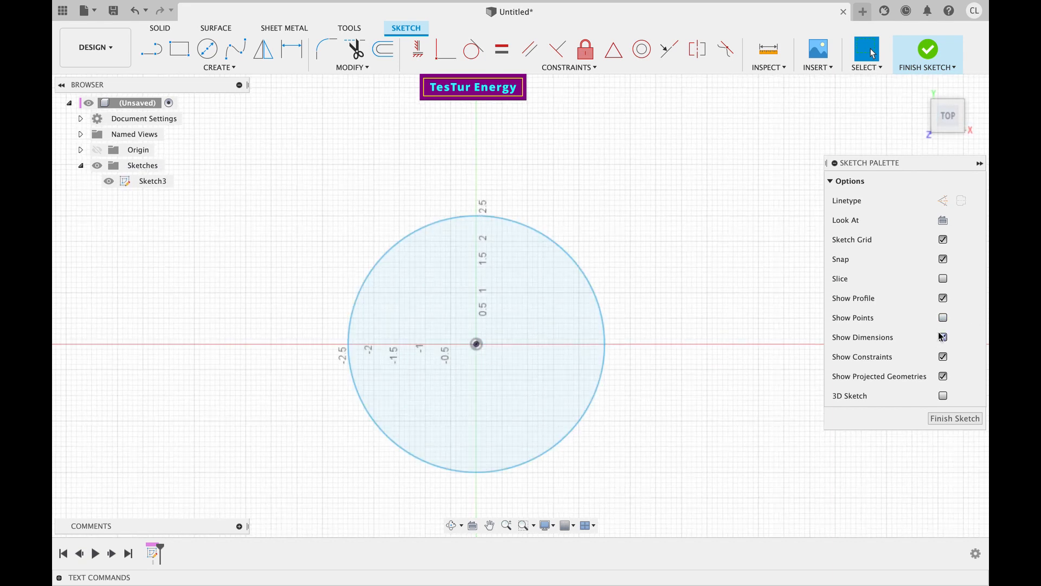
click(944, 337)
click(944, 357)
- Draw a 0.5 in diameter circle centred on the origin inside the large circle
key(c)
click(476, 343)
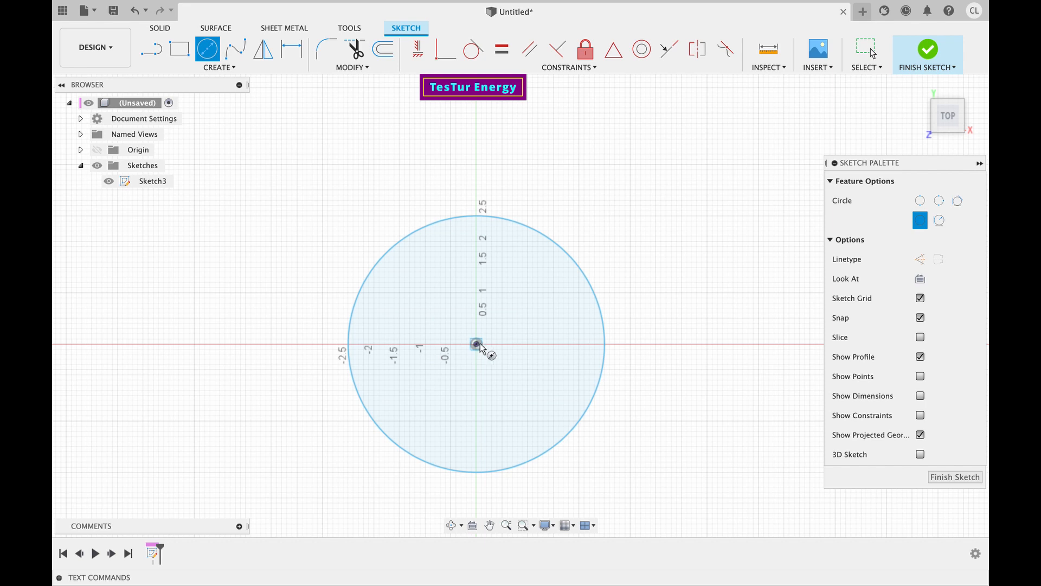
text(.)
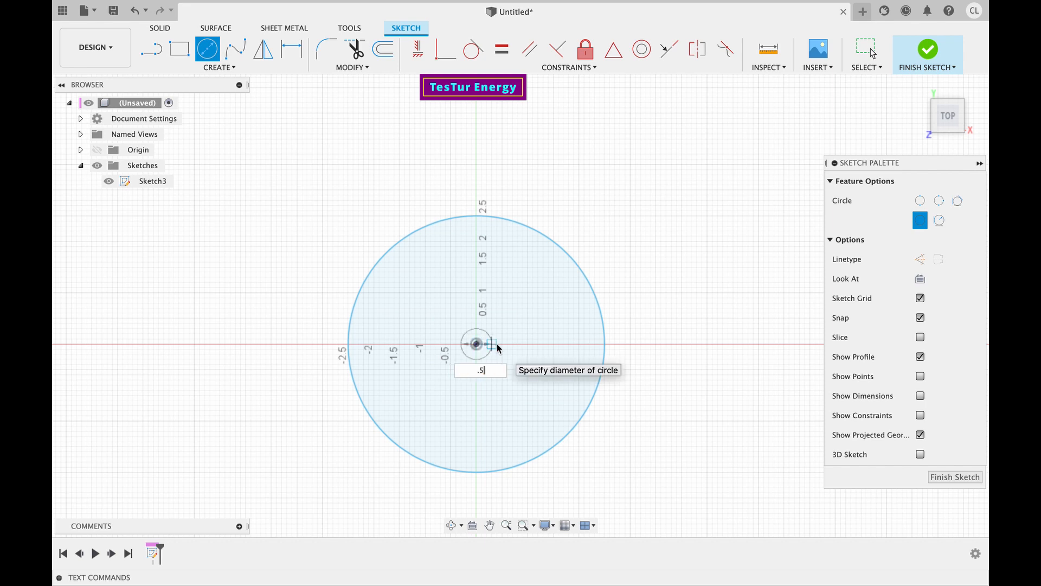
text(5)
key(Return)
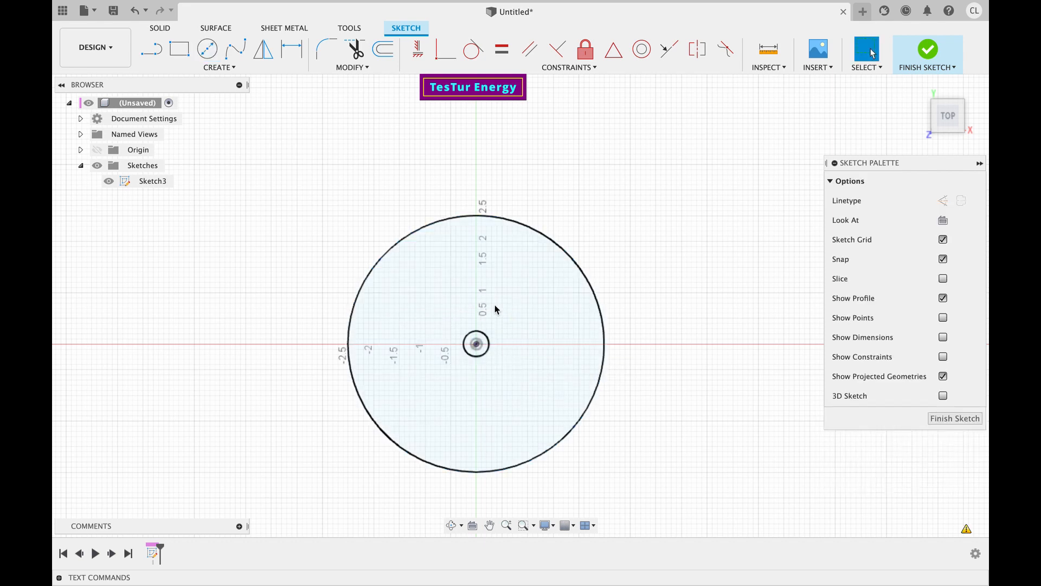
- Draw a 0.75 in diameter circle centred on the origin around the 0.5 in circle
click(475, 348)
key(c)
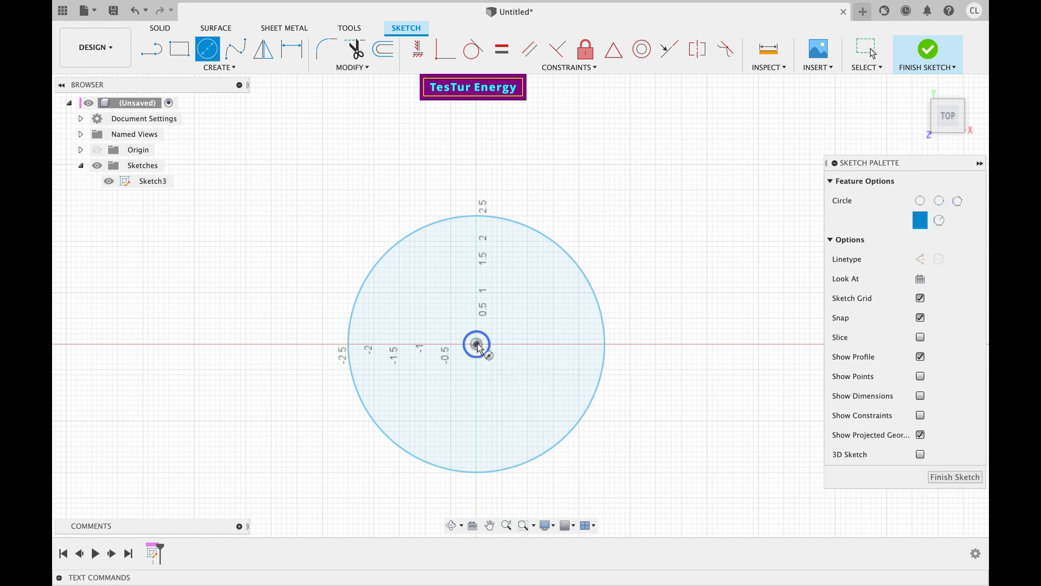
click(477, 343)
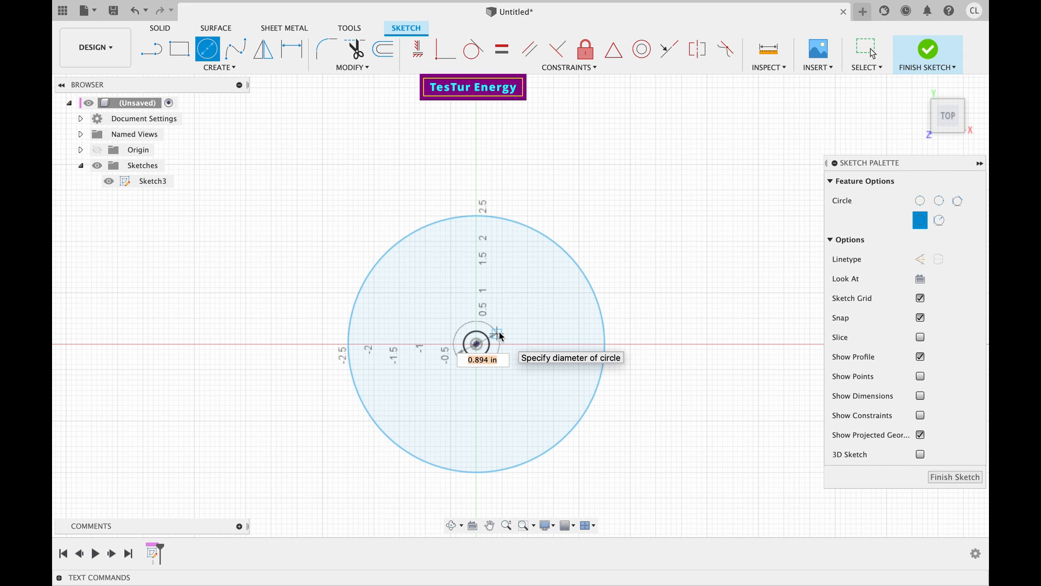
text(75)
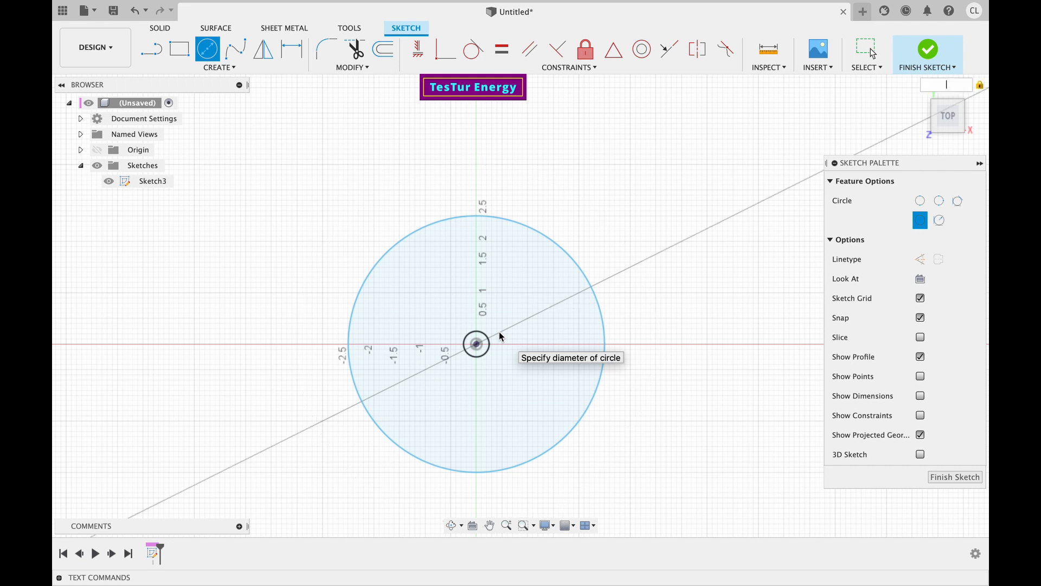
text(.75)
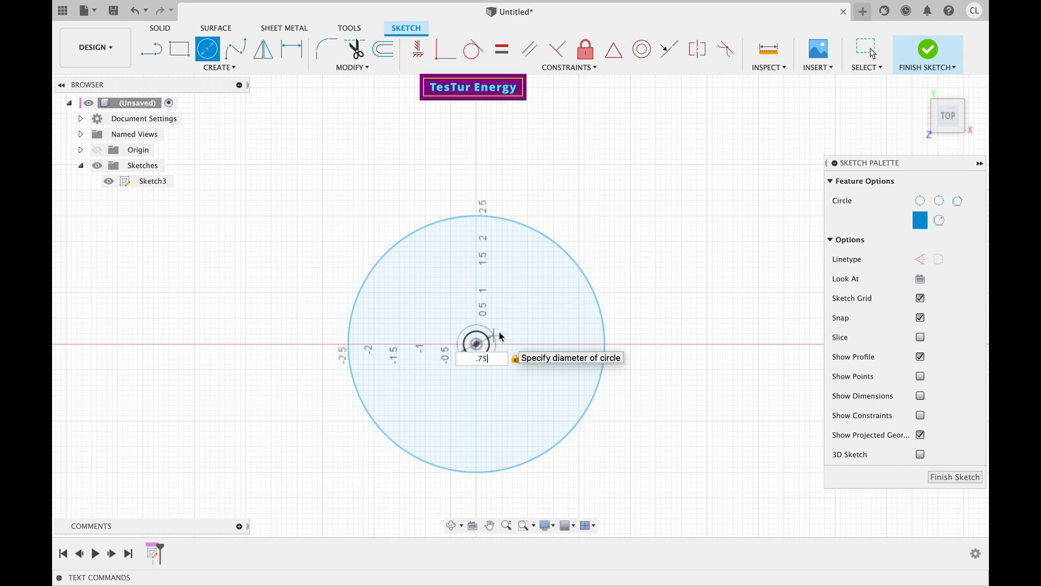
key(Return)
key(Escape)
scroll(499, 331, up, 5)
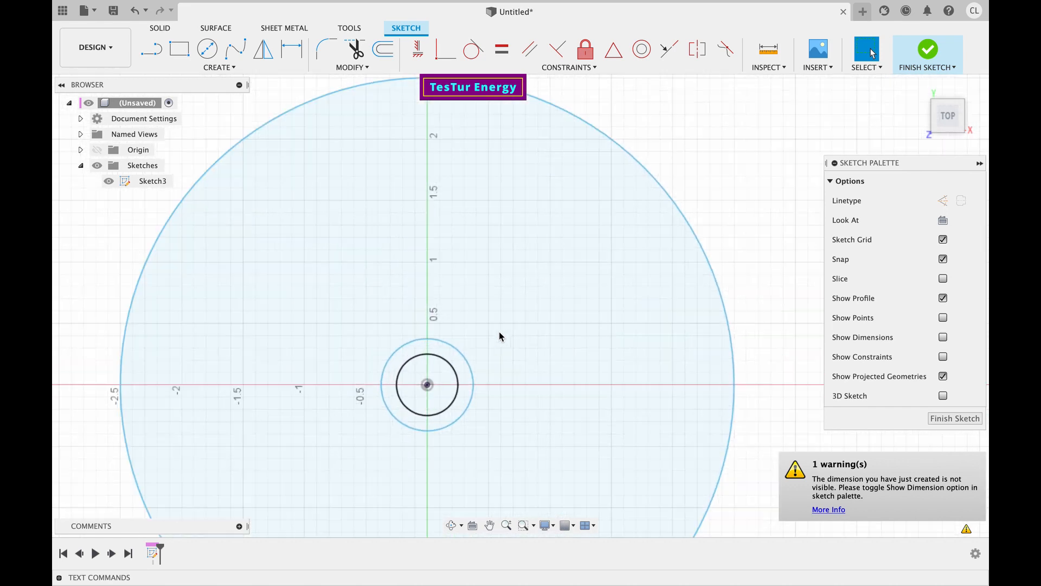
scroll(499, 331, up, 2)
scroll(499, 331, down, 2)
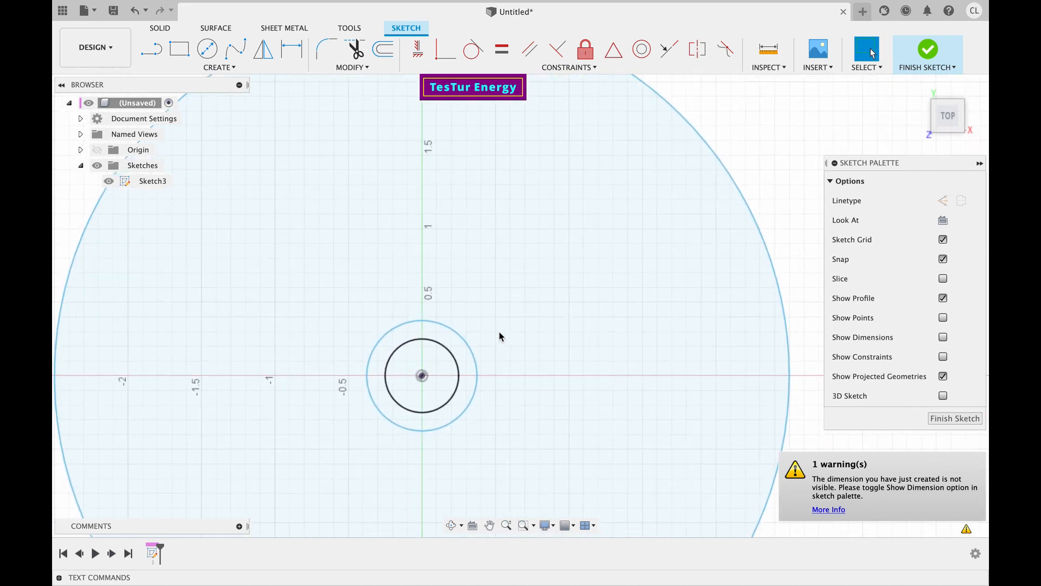
- Check the gap between the two small circles and delete the 0.75 in circle
click(458, 337)
shift+click(444, 347)
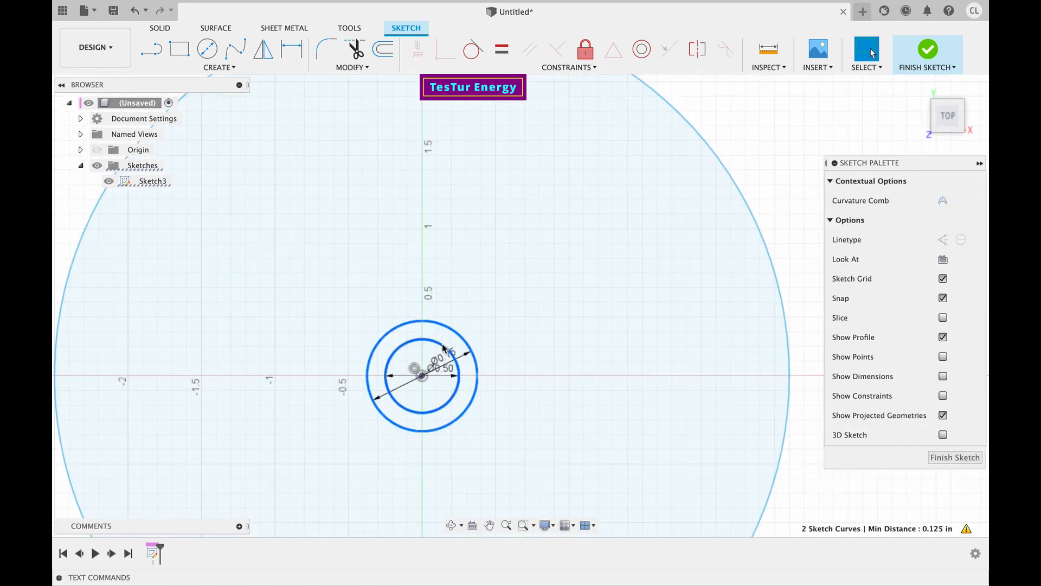
click(433, 298)
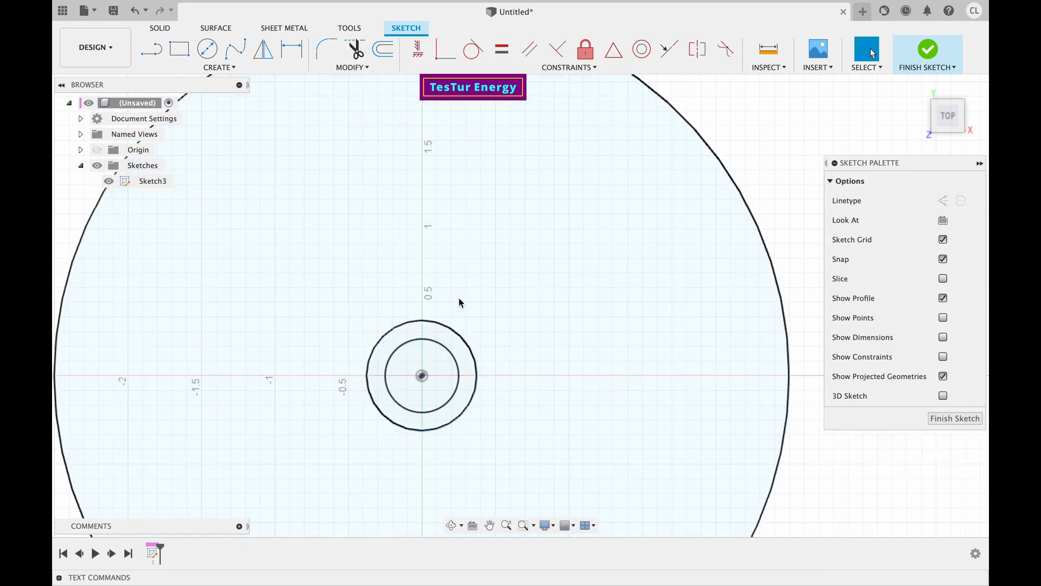
click(452, 327)
key(Delete)
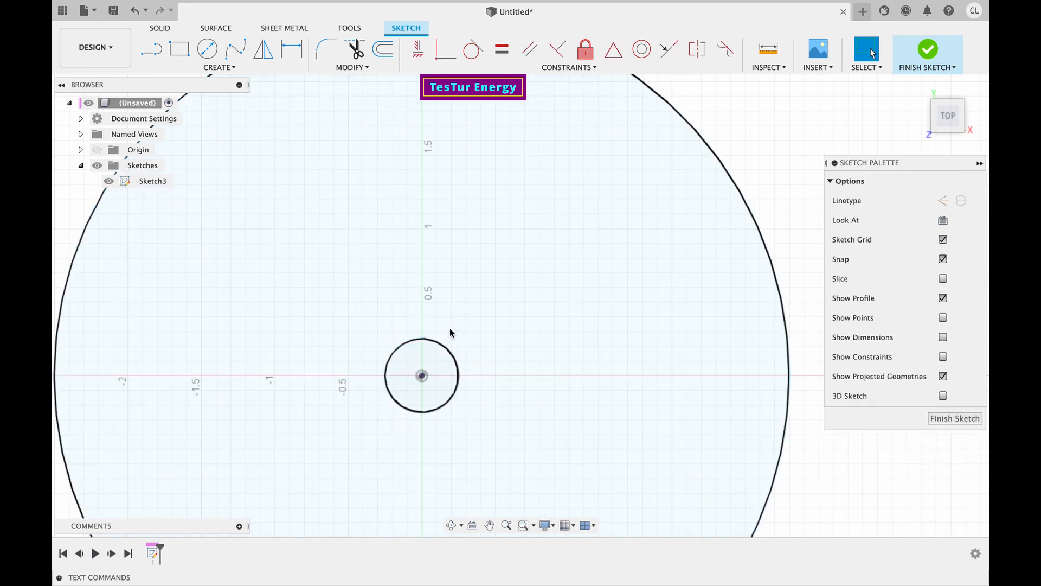
- Draw a 1 in diameter circle centred on the origin around the 0.5 in circle
key(c)
click(421, 374)
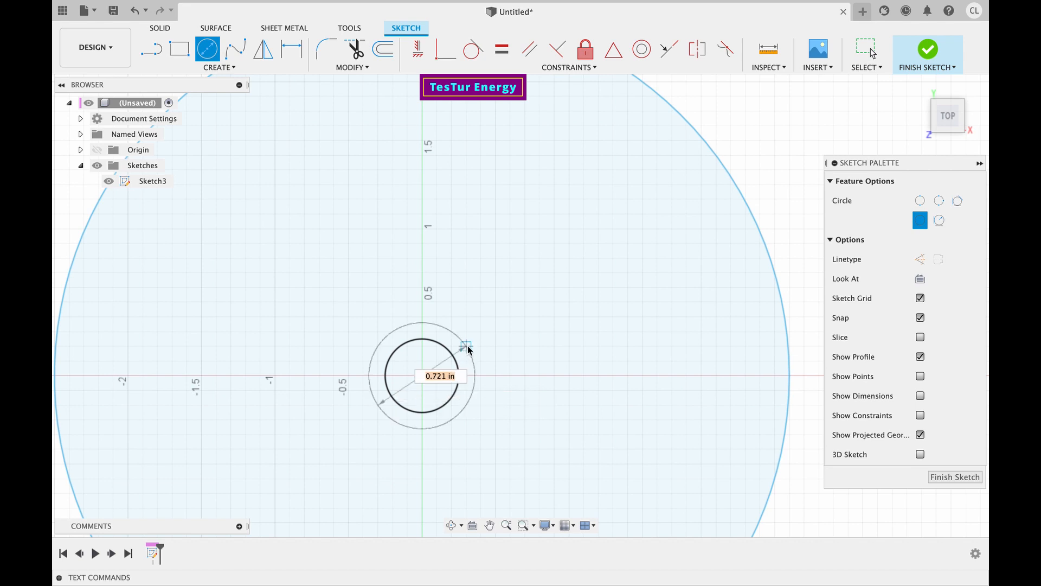
text(1)
key(Tab)
key(Return)
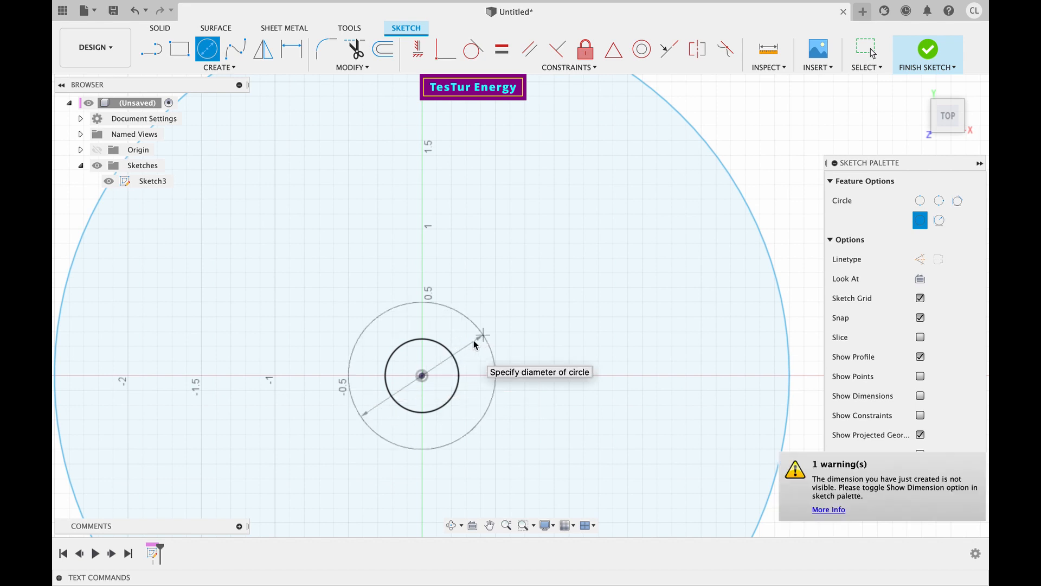
key(Escape)
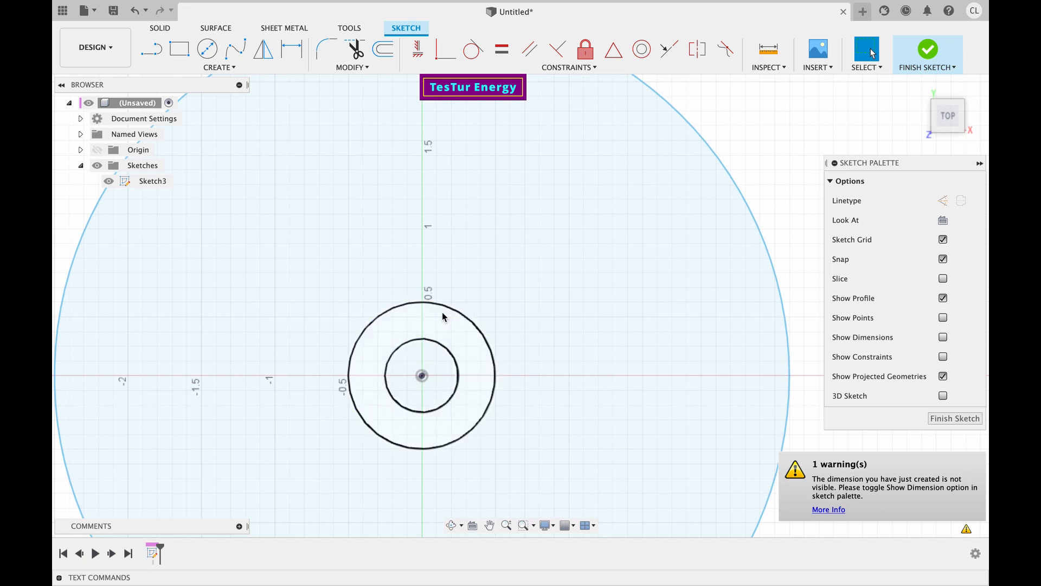
scroll(423, 376, down, 2)
scroll(422, 376, down, 3)
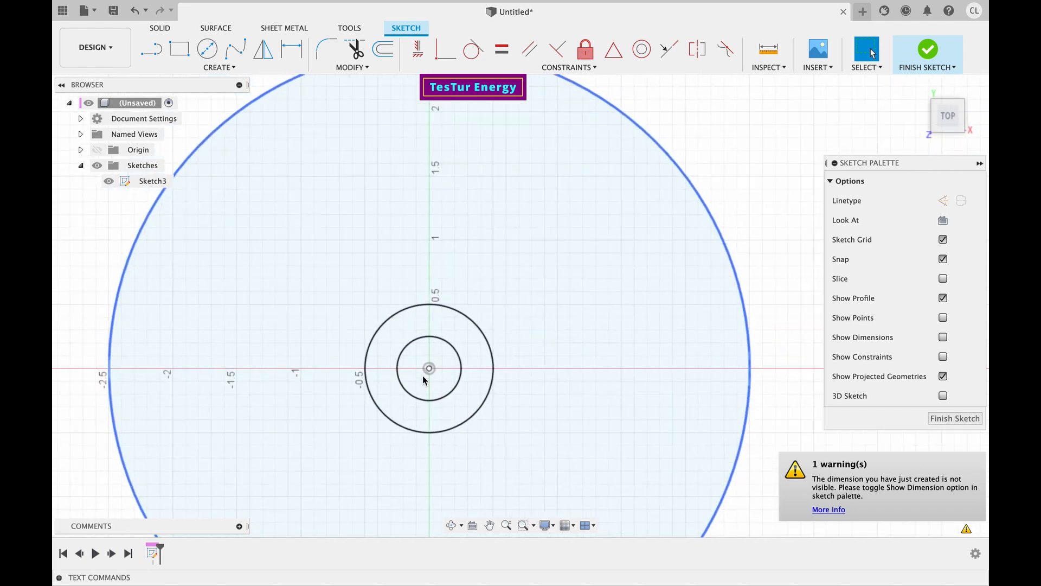
- Draw a 2.5 in vertical line from the origin to the top of the outer circle and apply the Horizontal/Vertical constraint to it
key(l)
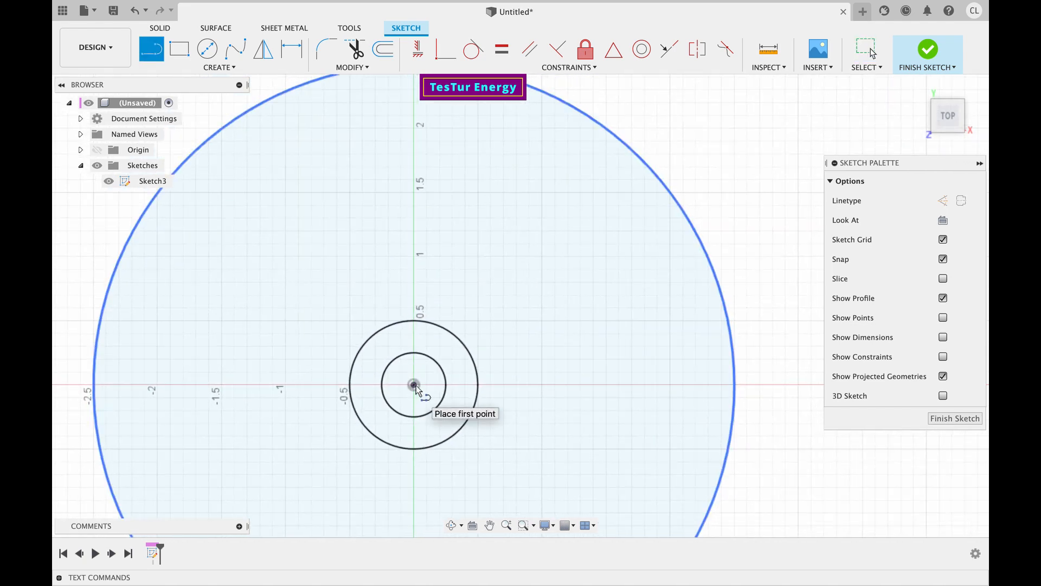
click(413, 385)
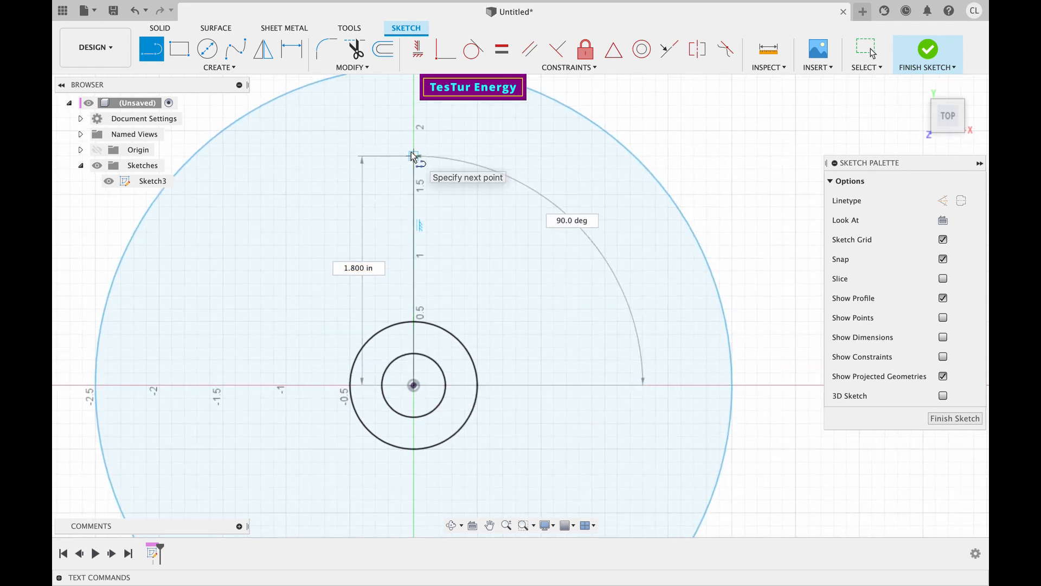
scroll(412, 156, up, 3)
click(412, 106)
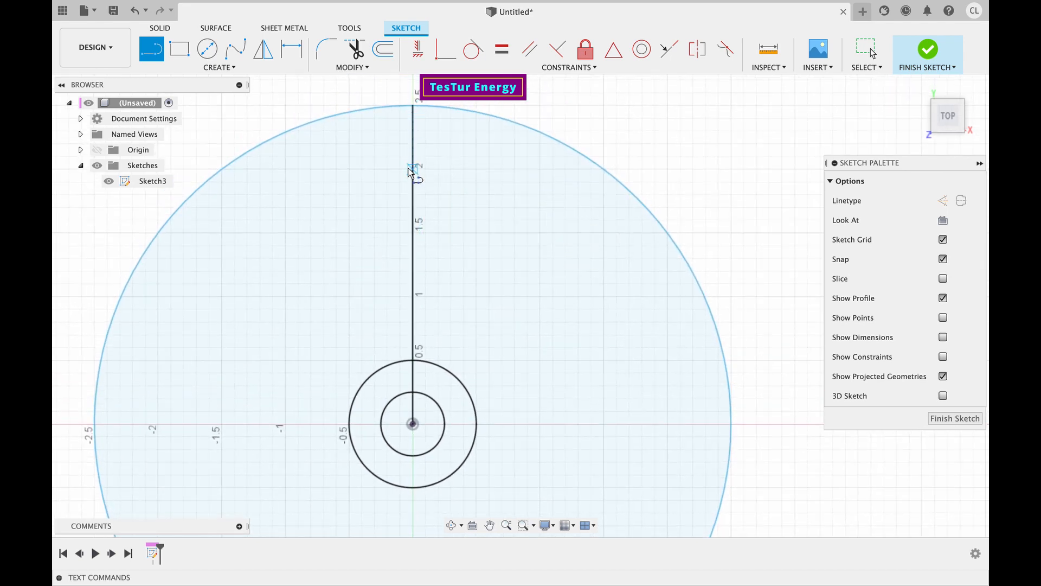
key(Escape)
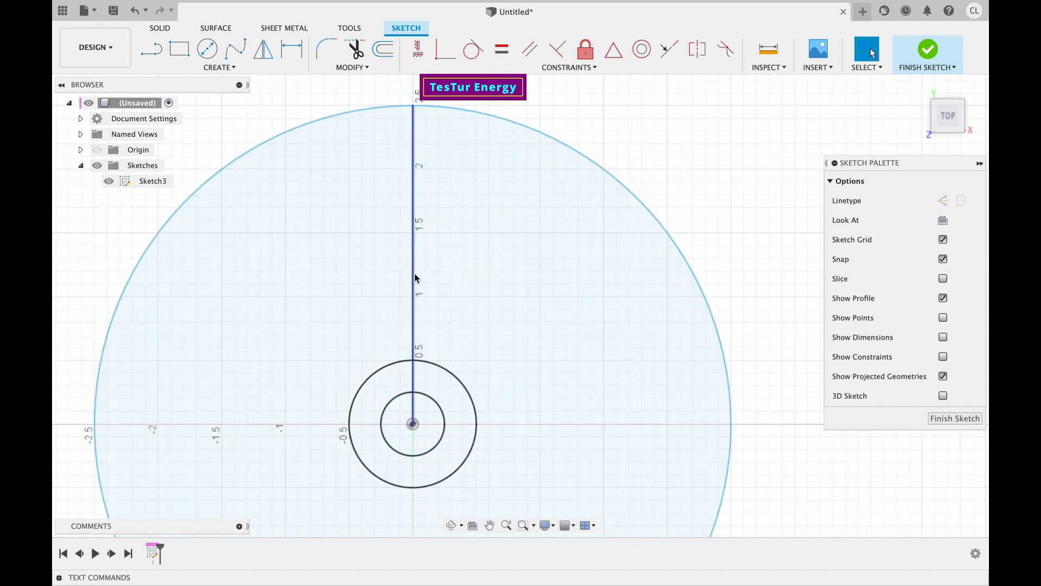
click(412, 317)
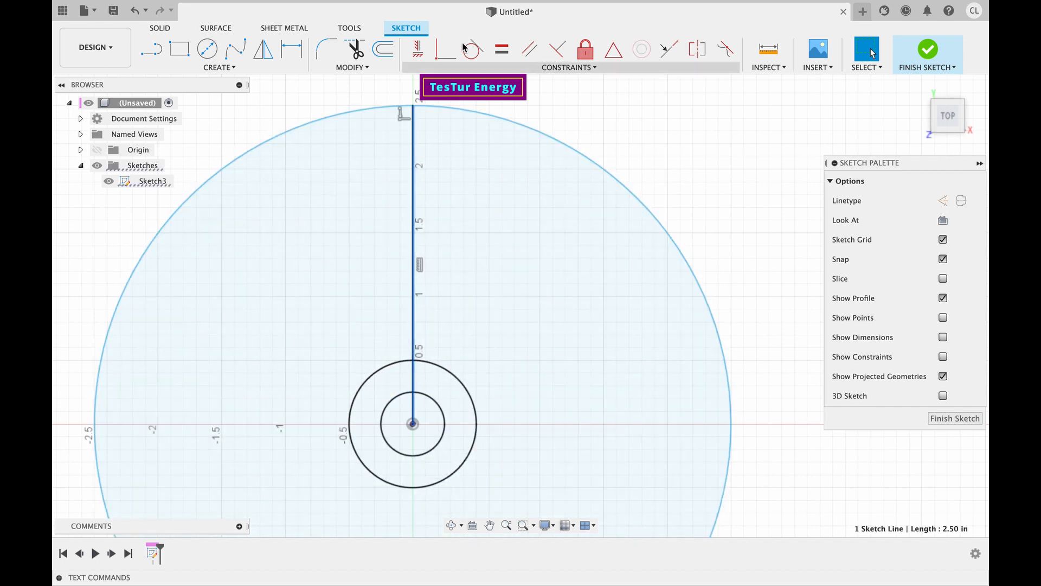
click(418, 50)
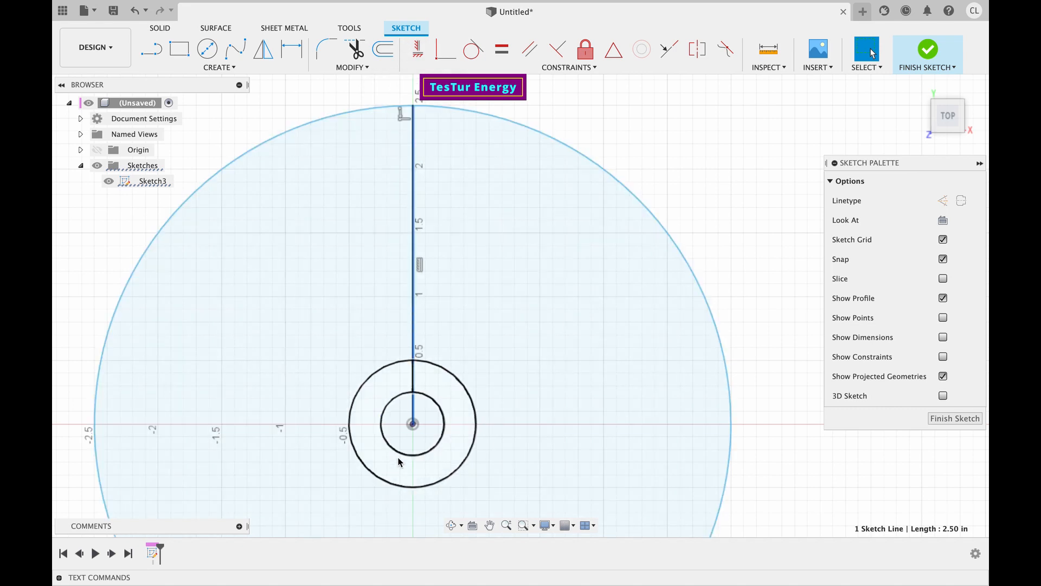
- Draw a 2.5 in diameter circle centred on the origin and trim the part of the vertical line outside it
key(c)
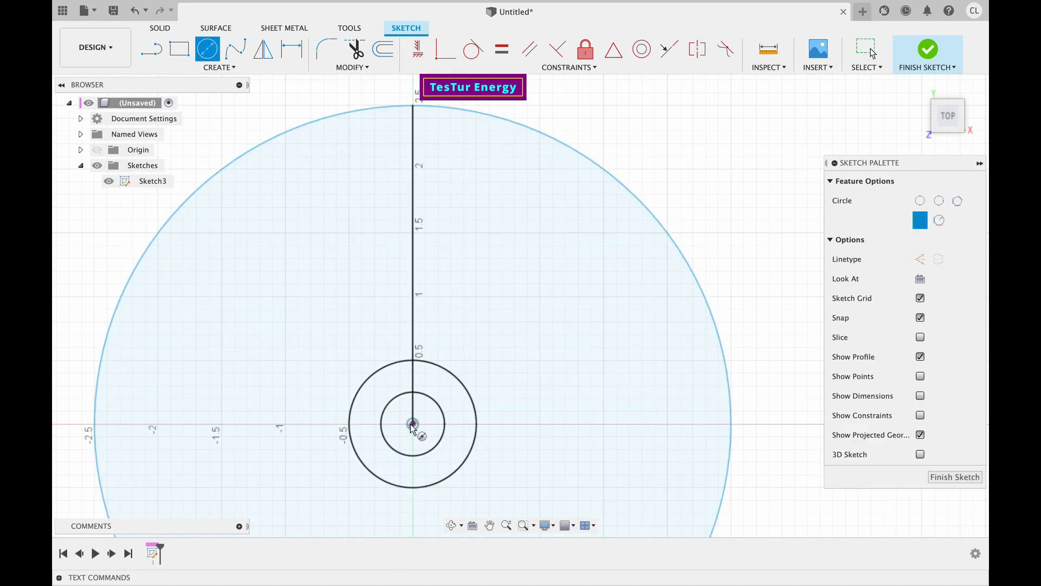
click(413, 424)
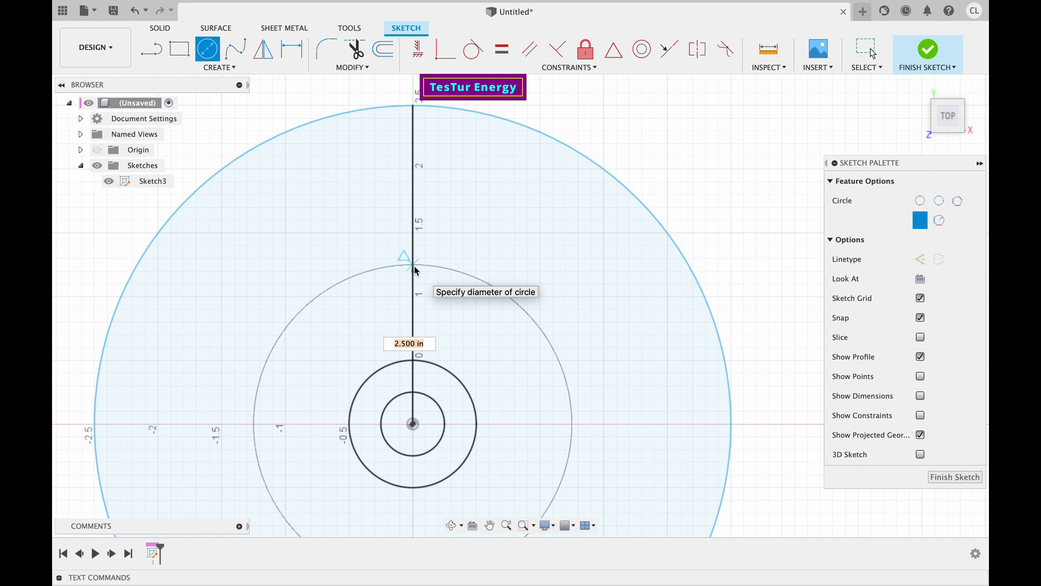
text(2.5)
key(Return)
key(Escape)
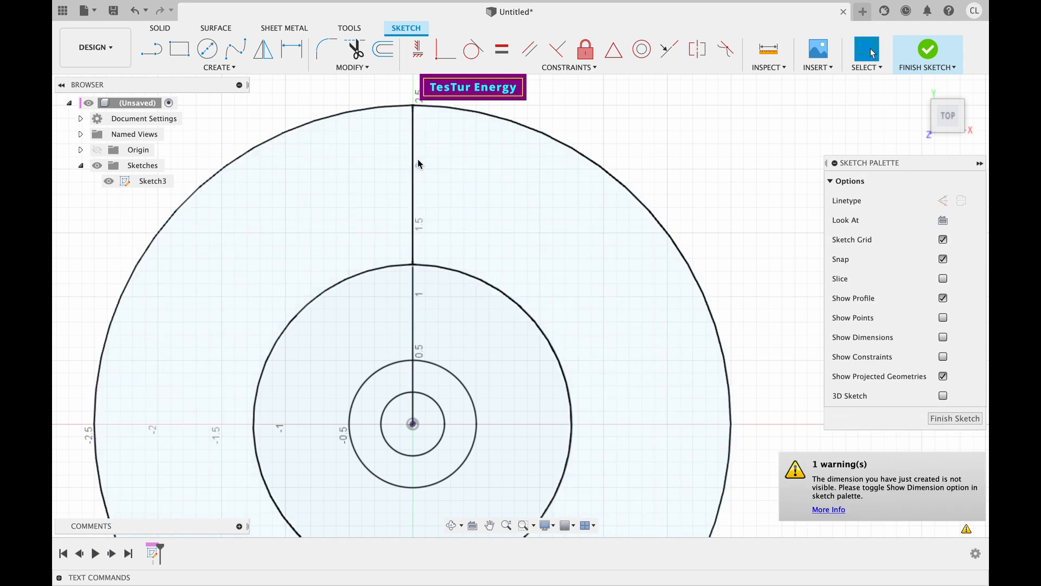
click(356, 50)
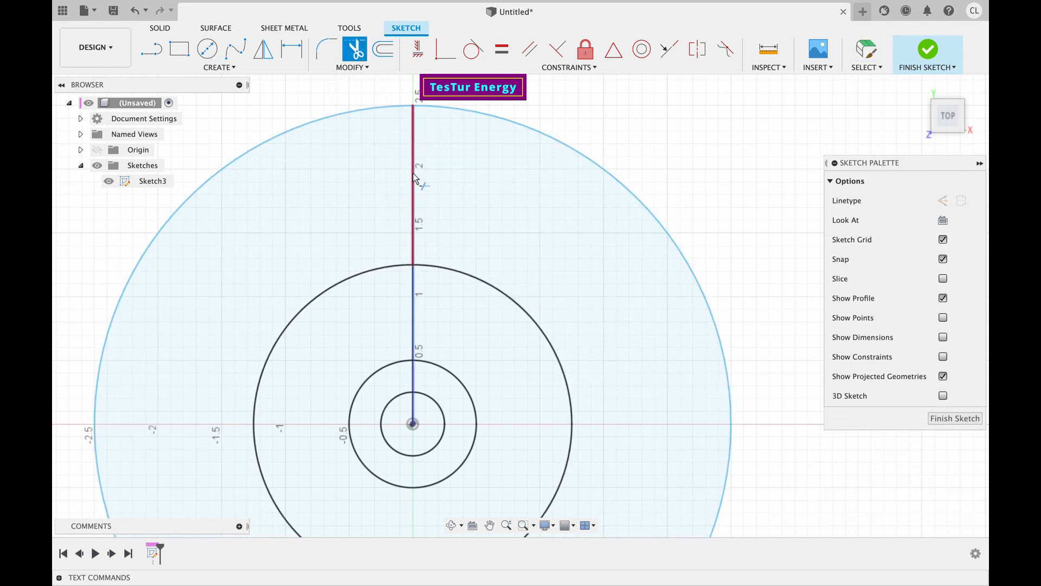
click(414, 175)
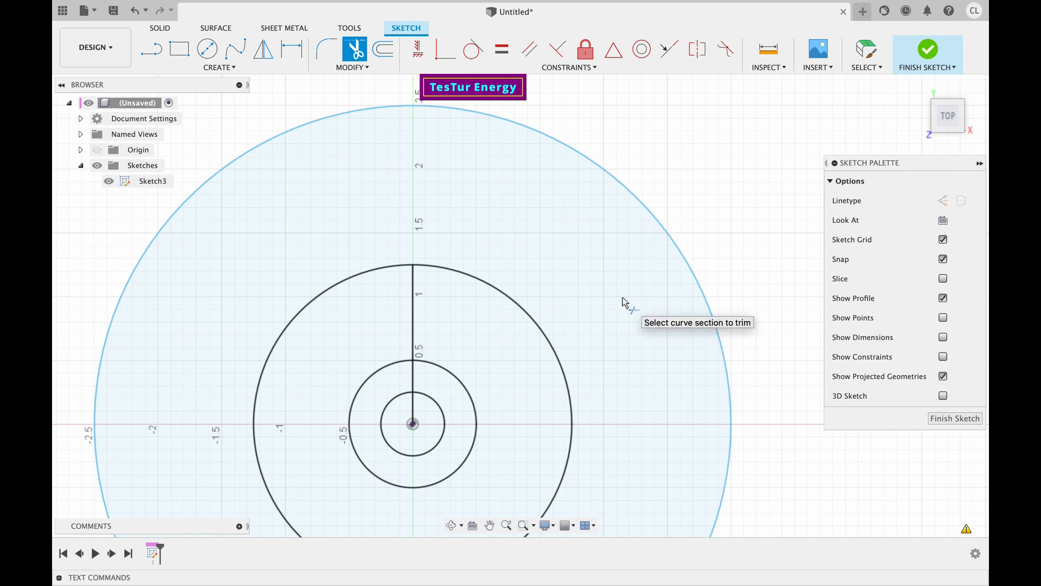
- Offset the vertical line by 1/16 in to its right side
scroll(623, 298, down, 3)
scroll(622, 298, up, 5)
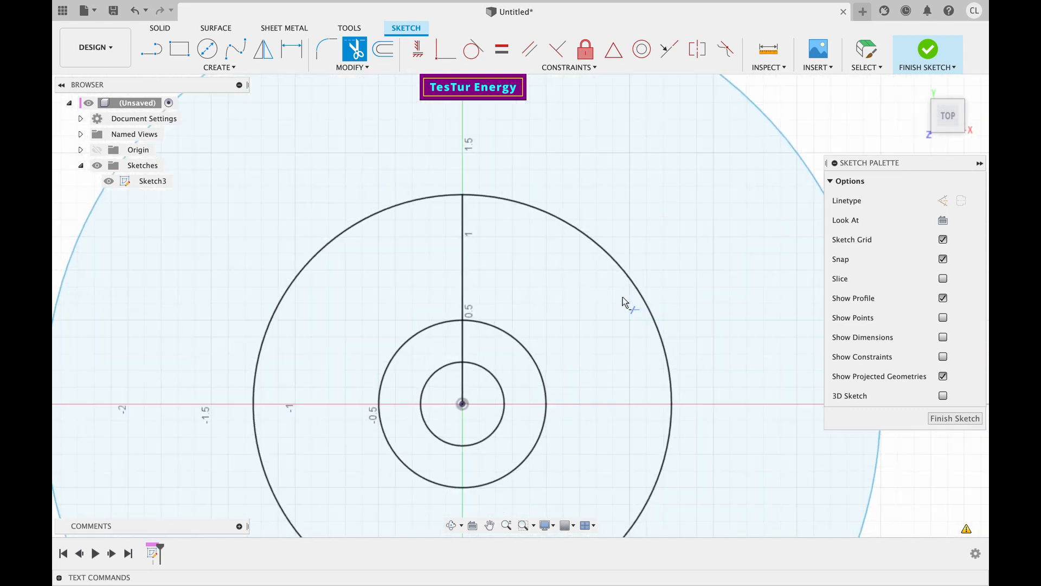
key(l)
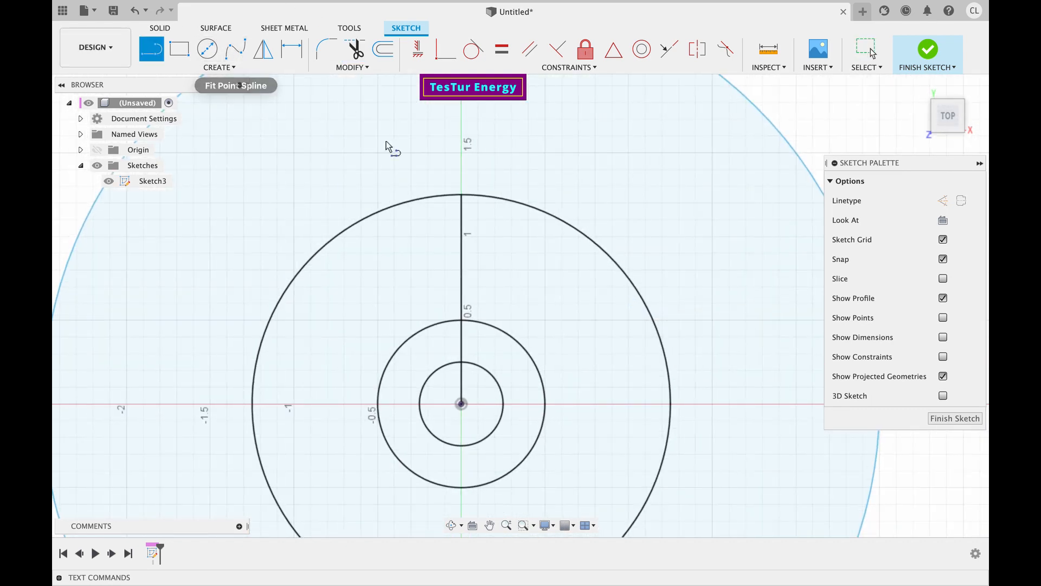
key(o)
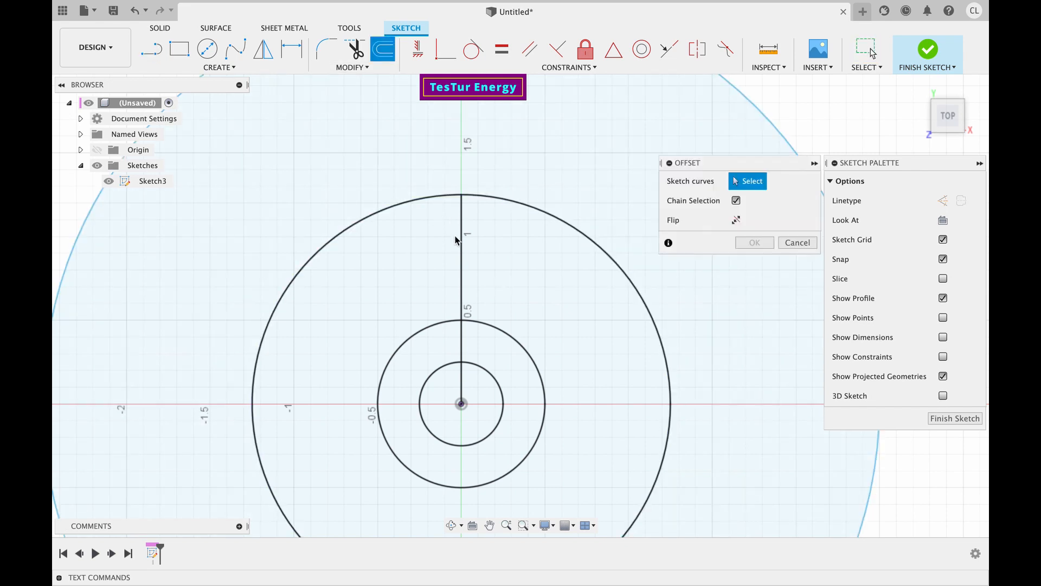
click(461, 239)
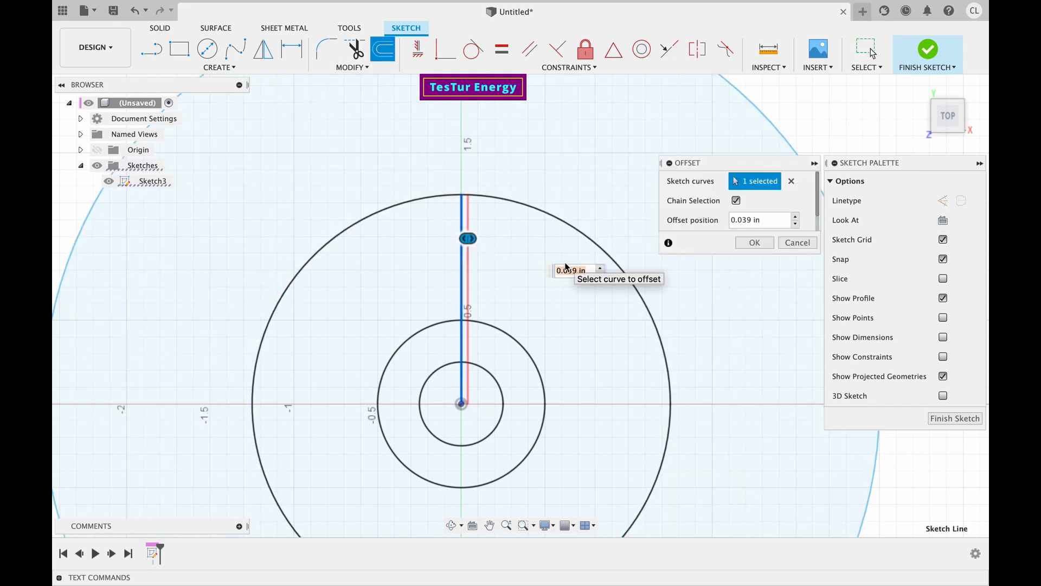
text(.125)
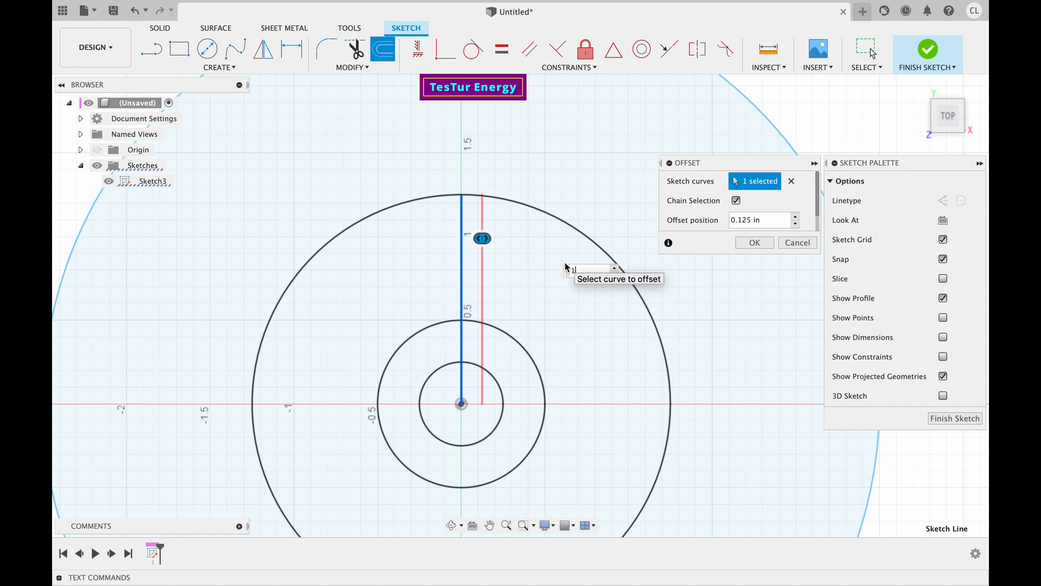
key(Return)
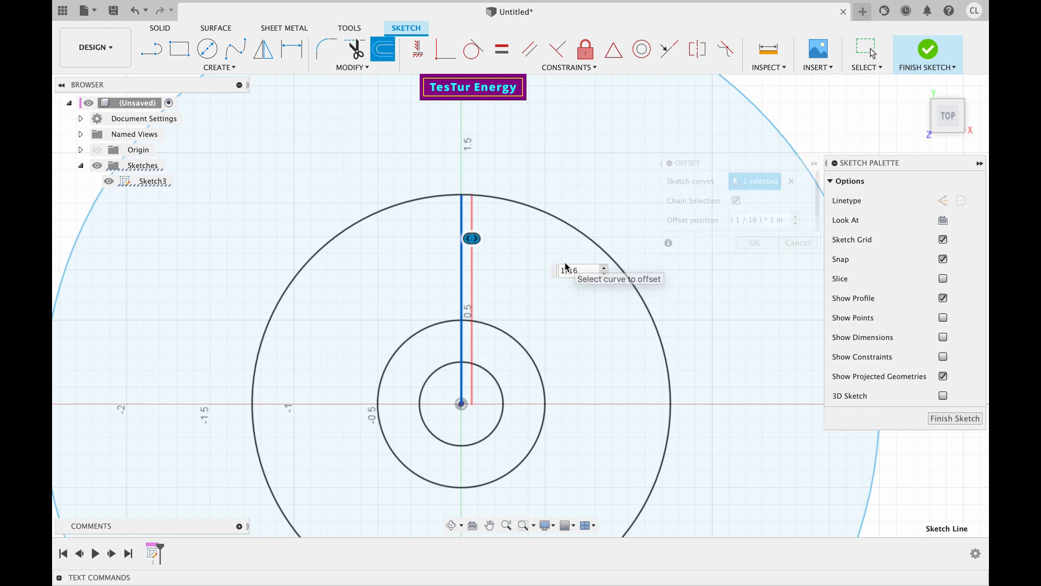
- Offset the original vertical line by -1/16 in to create a matching parallel line on its left side
click(461, 226)
click(383, 50)
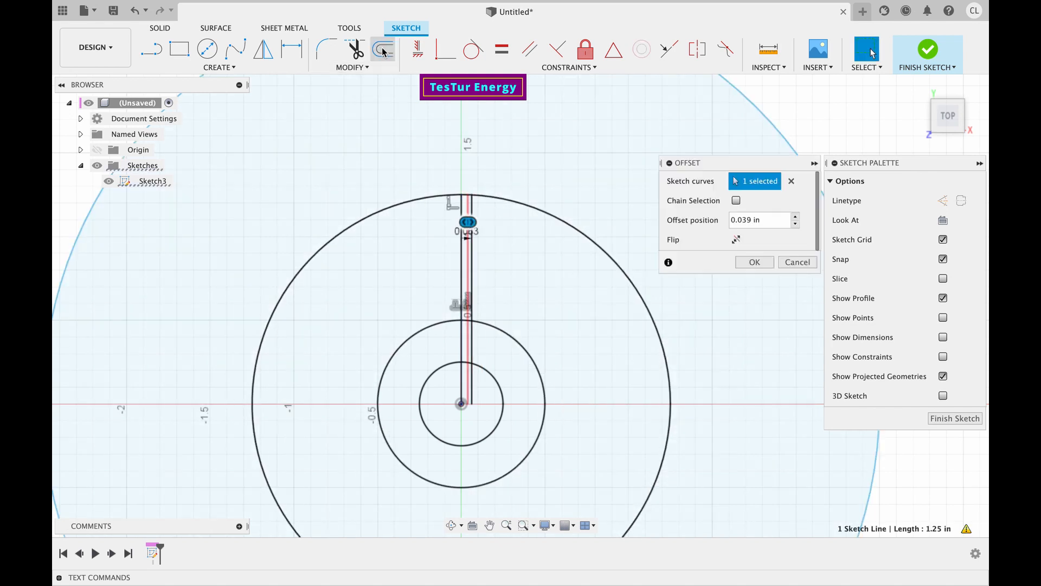
text(-1)
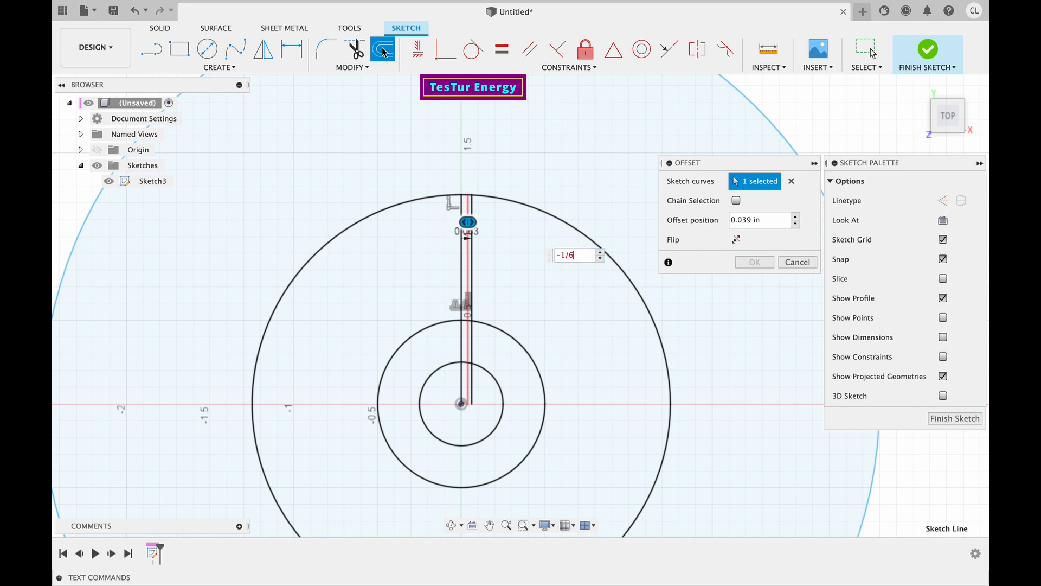
text(/1)
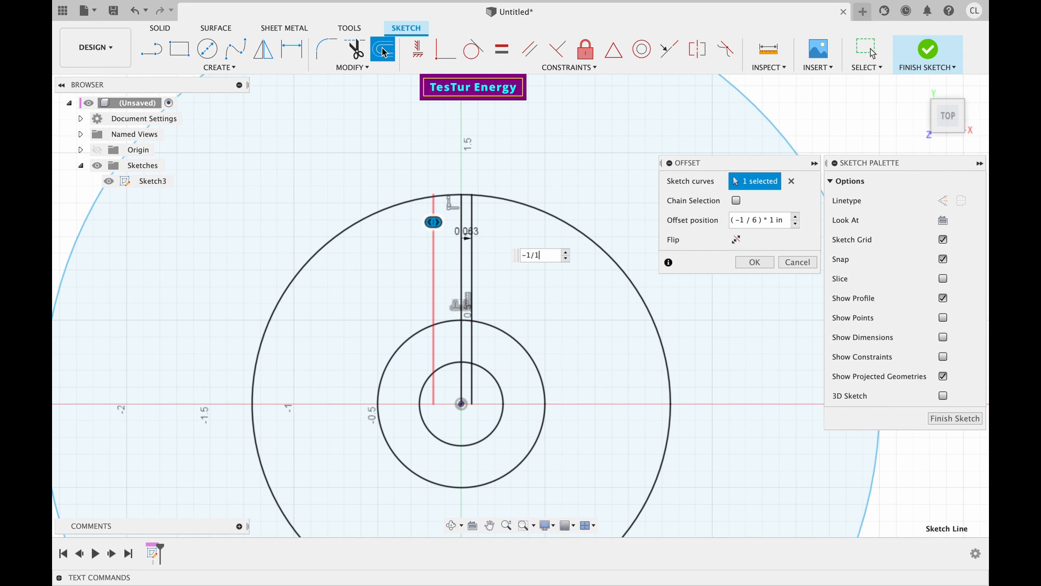
text(6)
key(Return)
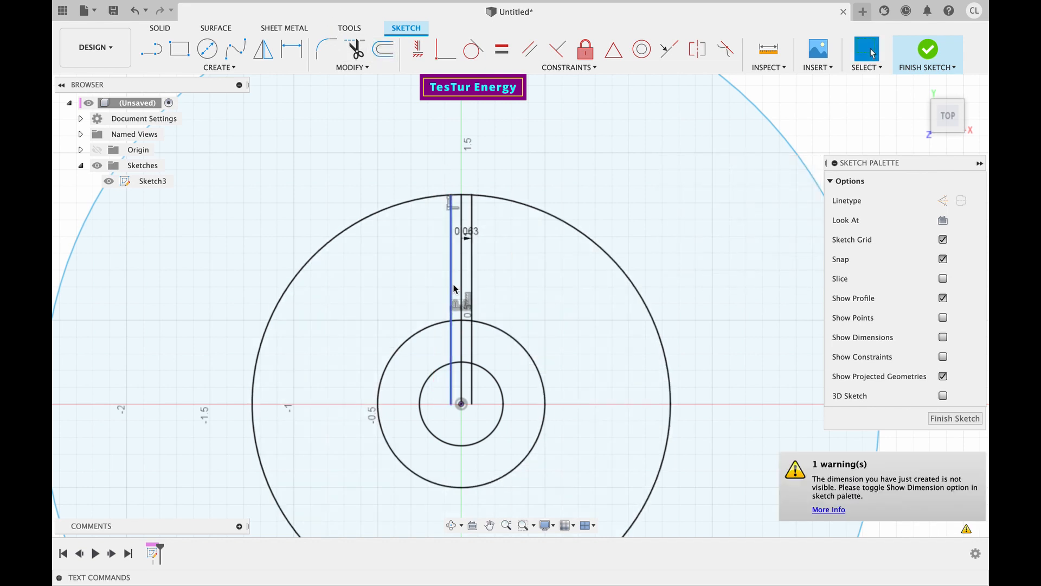
- Remove the middle line, the offset lines' portions inside the 1 in circle and the 2.5 in circle's arc between the offset lines
click(360, 52)
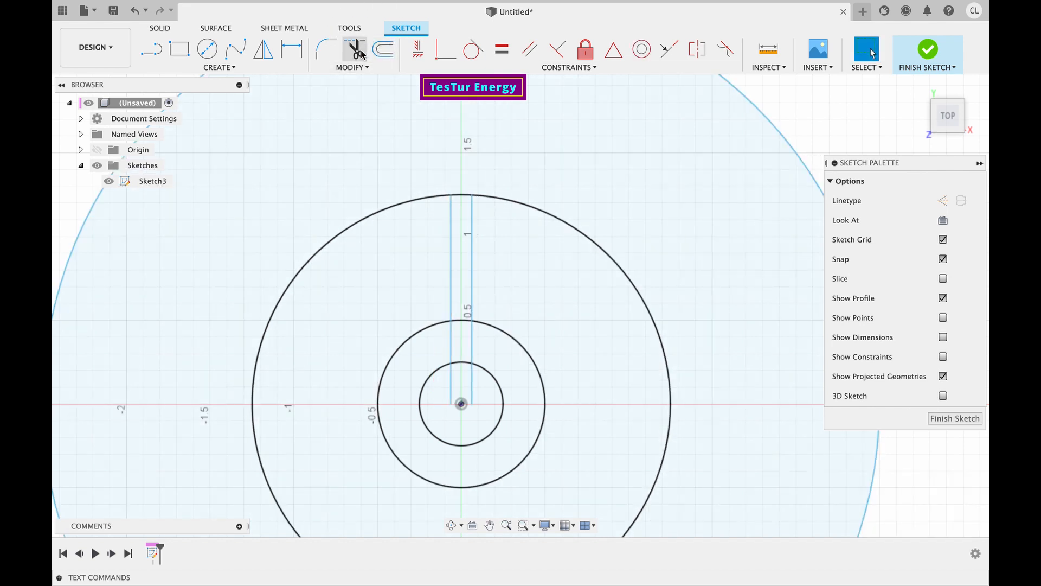
click(452, 382)
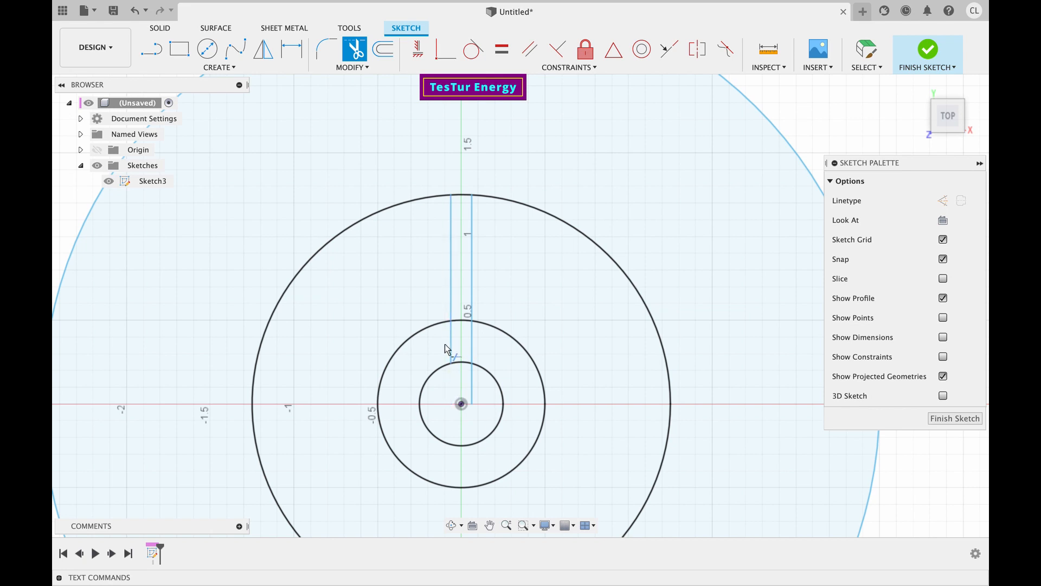
click(449, 344)
click(473, 345)
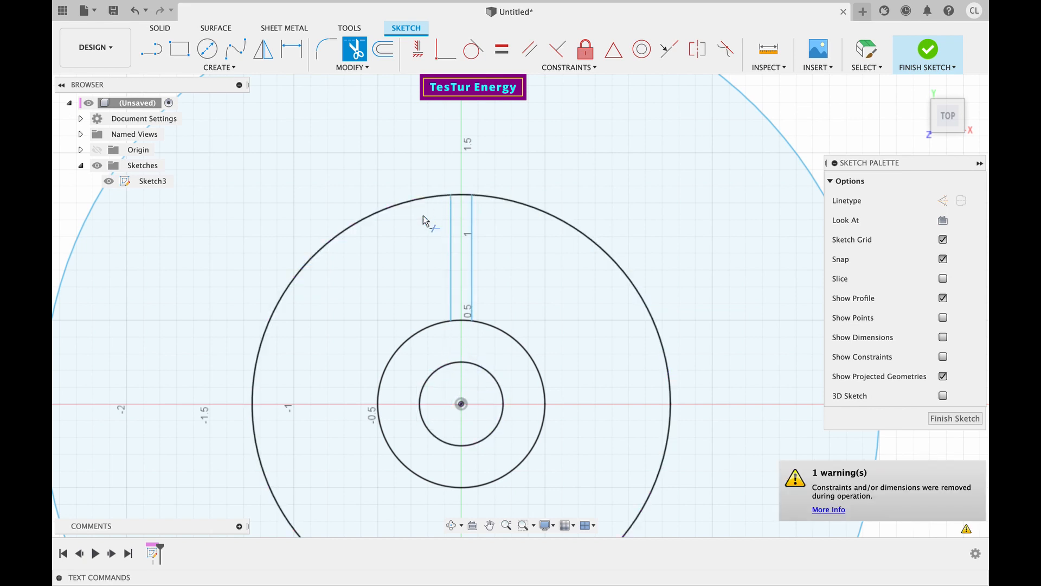
click(465, 196)
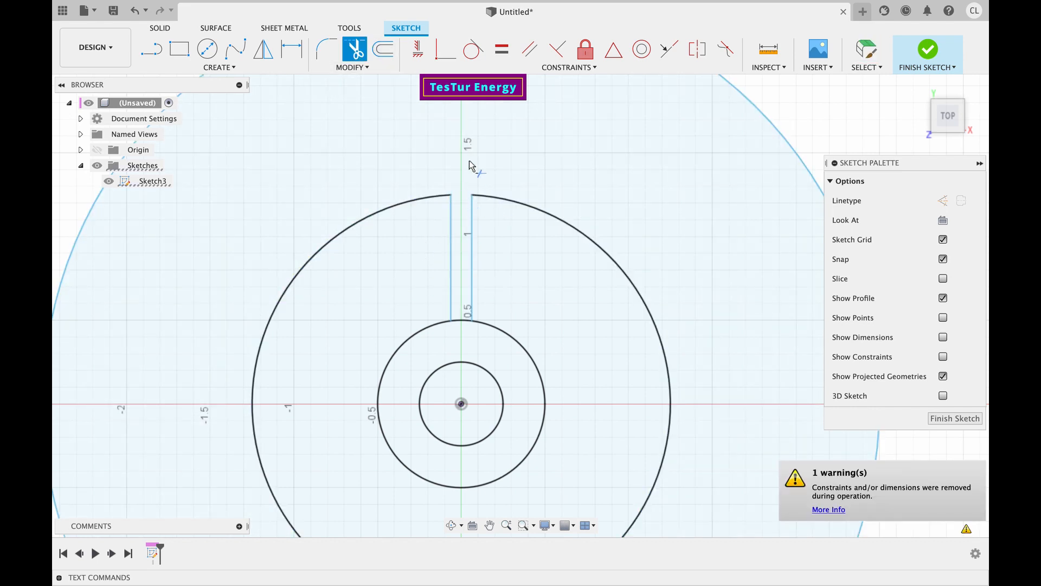
- Fillet the corner between the left slot line and the 2.5 in circle with a 0.15 in radius
click(332, 50)
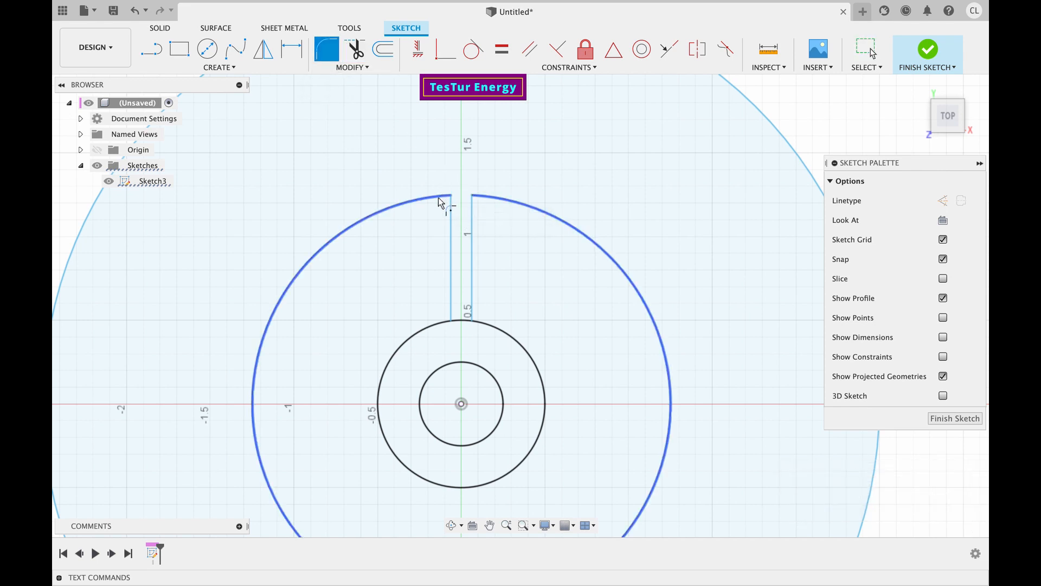
click(442, 199)
click(451, 206)
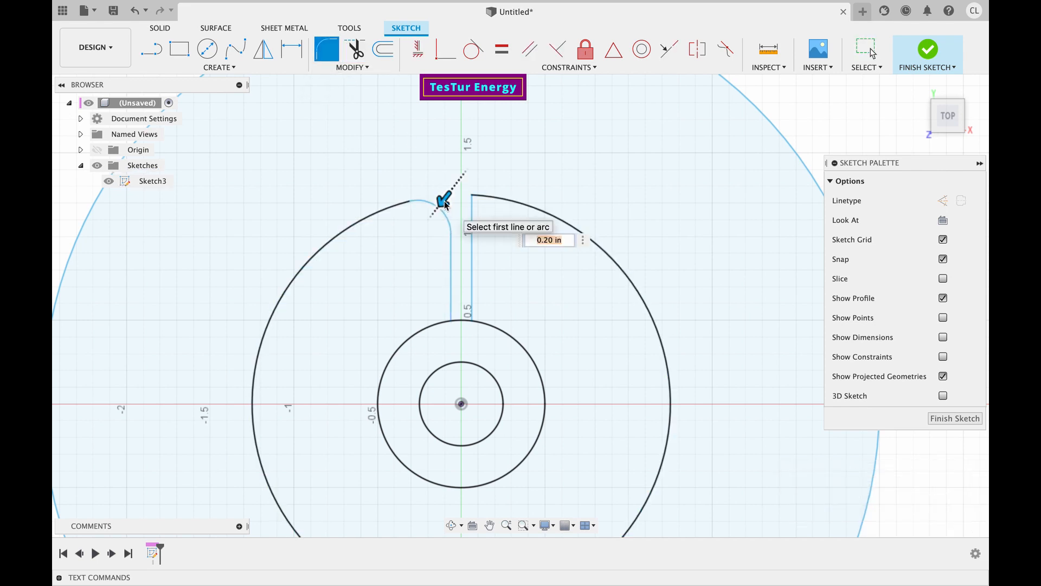
text(0.15)
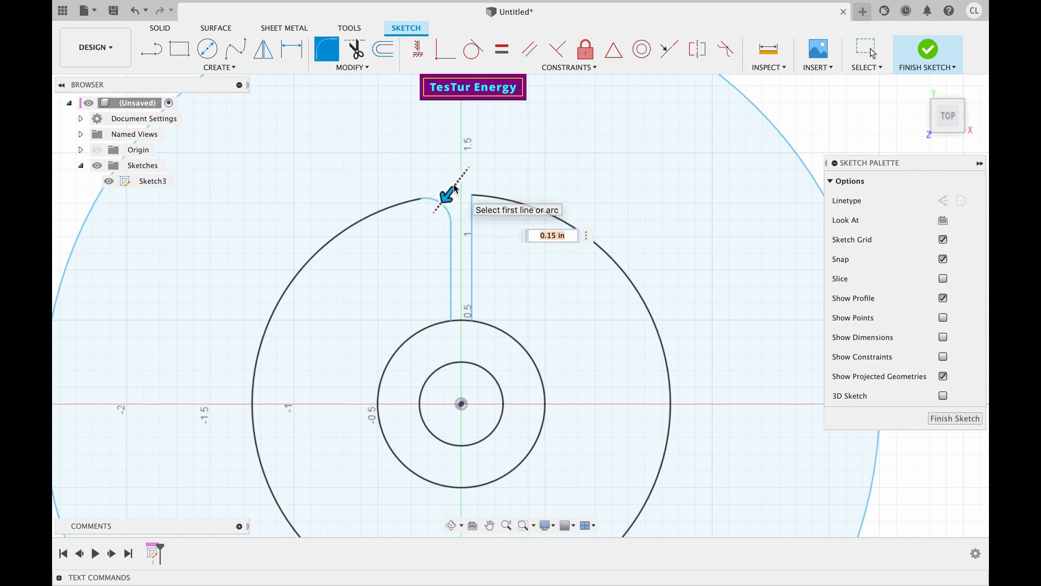
key(Return)
- Fillet the corner between the right slot line and the 2.5 in circle with a 0.15 in radius
click(335, 50)
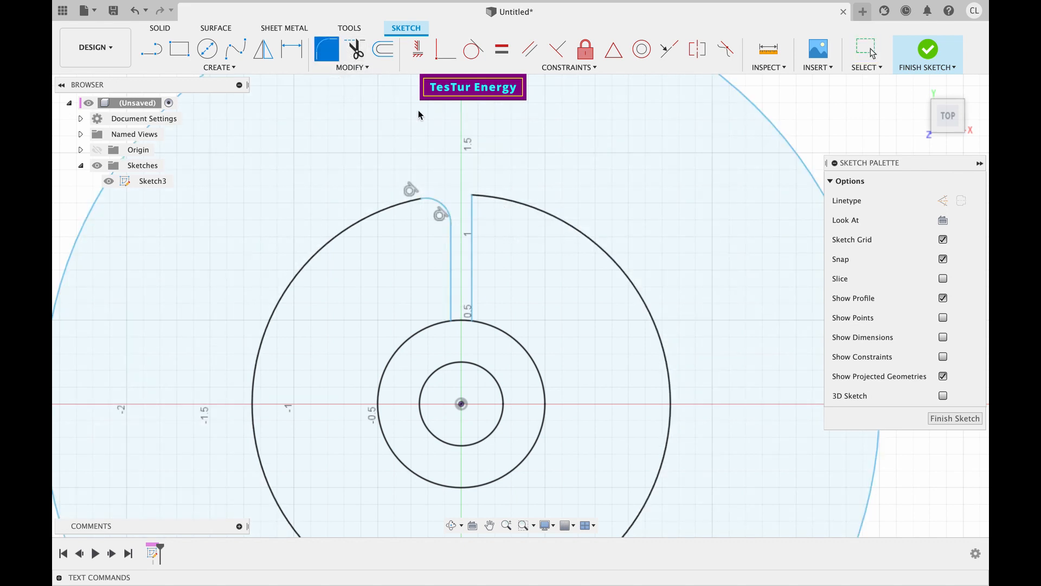
click(473, 208)
click(485, 197)
click(487, 200)
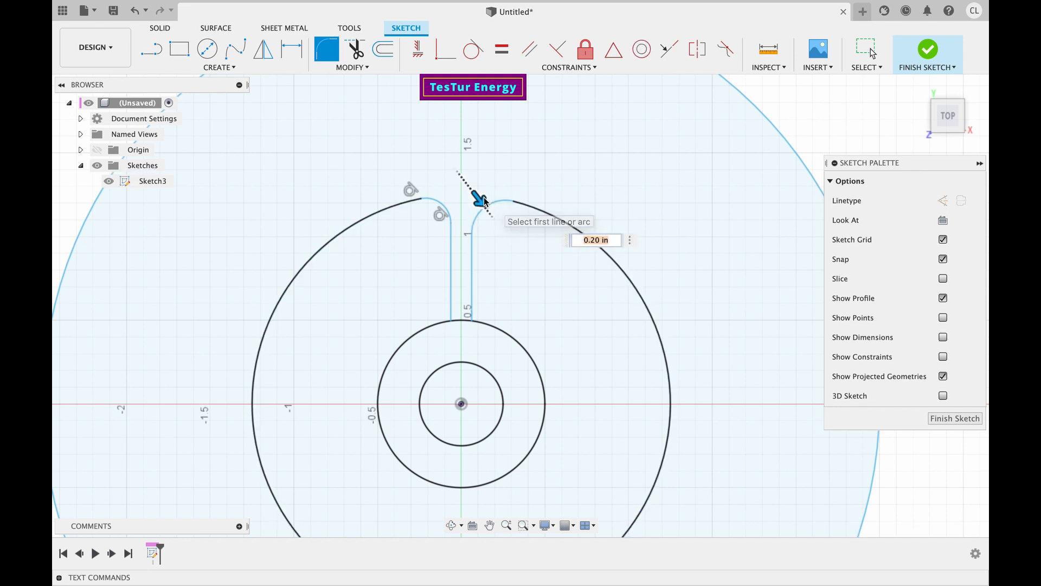
drag(482, 203, 476, 199)
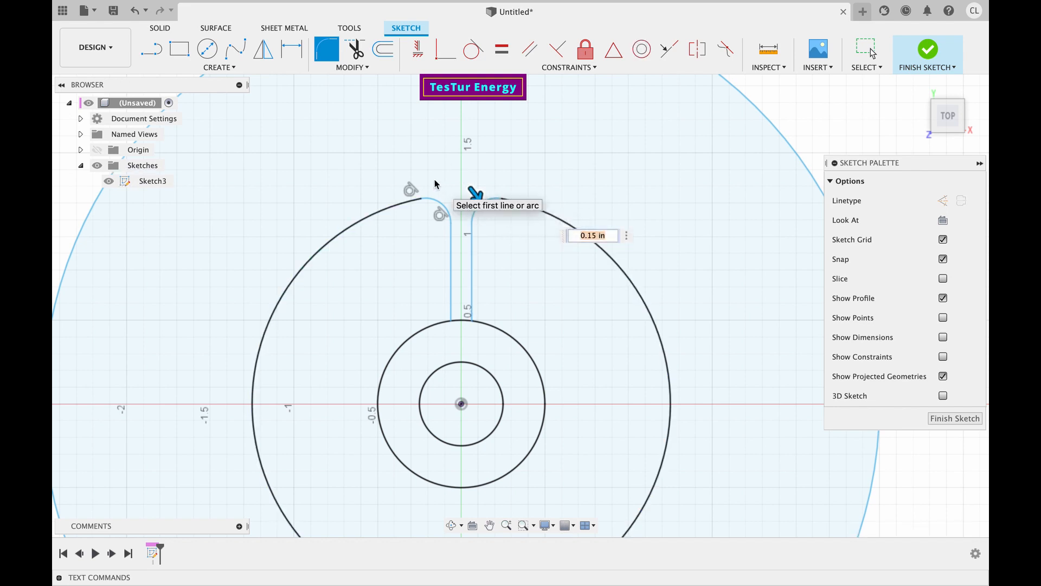
key(Return)
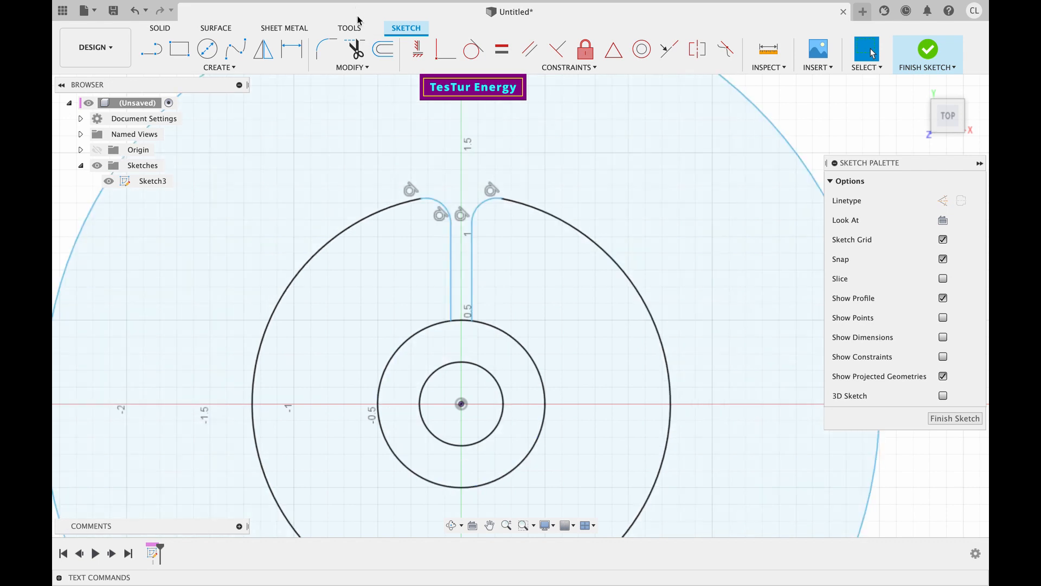
- Trim the 1 in circle's arc between the slot lines and fillet its corner with the left line at 0.15 in
click(355, 49)
click(464, 323)
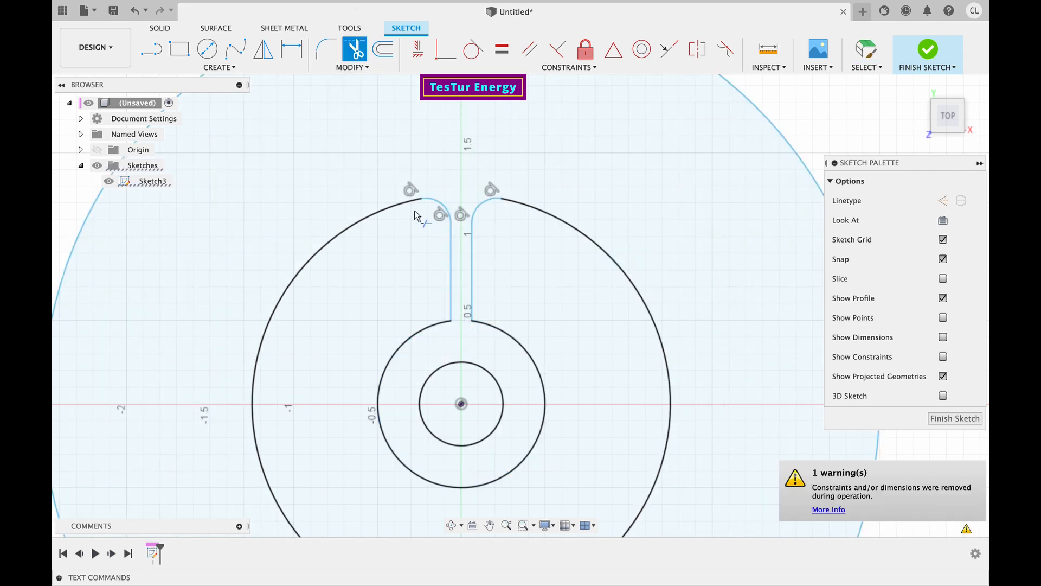
click(326, 49)
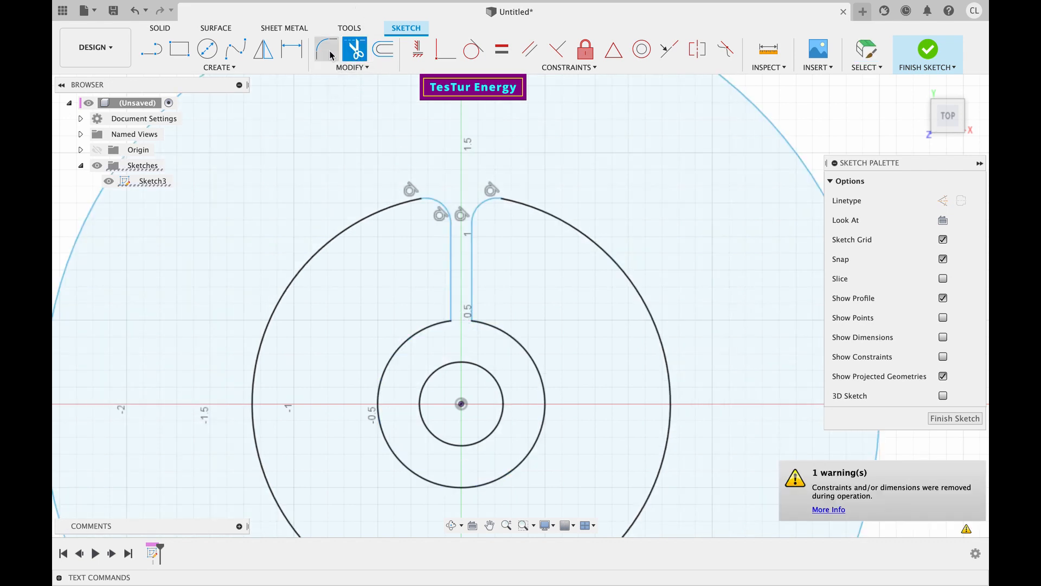
click(442, 324)
click(450, 316)
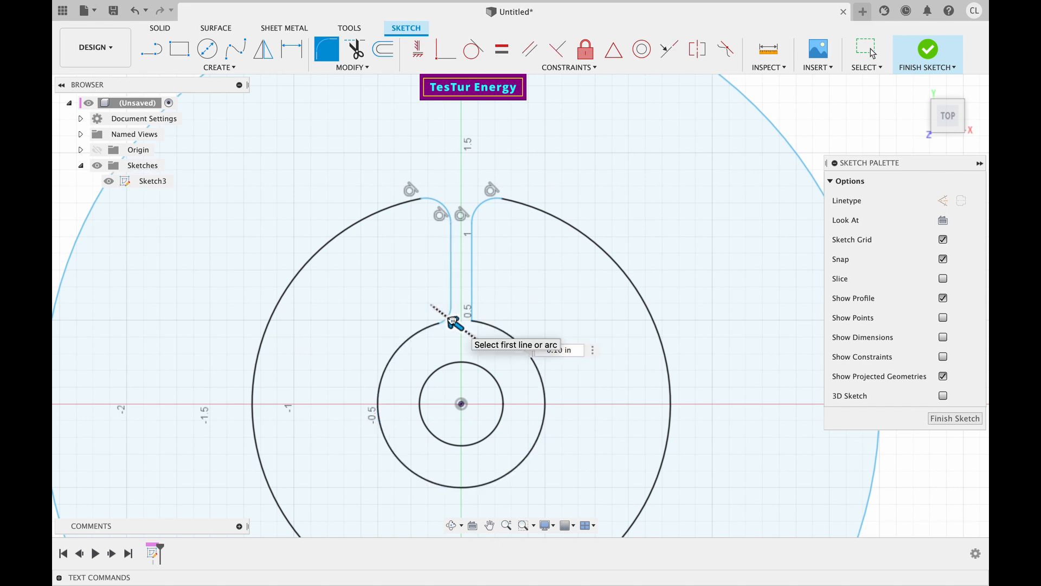
key(Return)
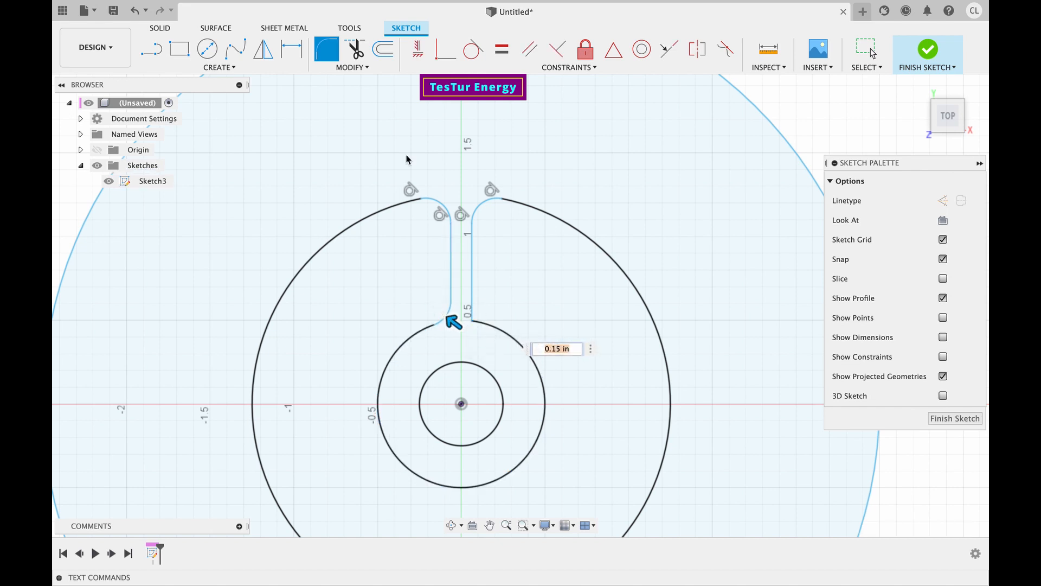
key(Escape)
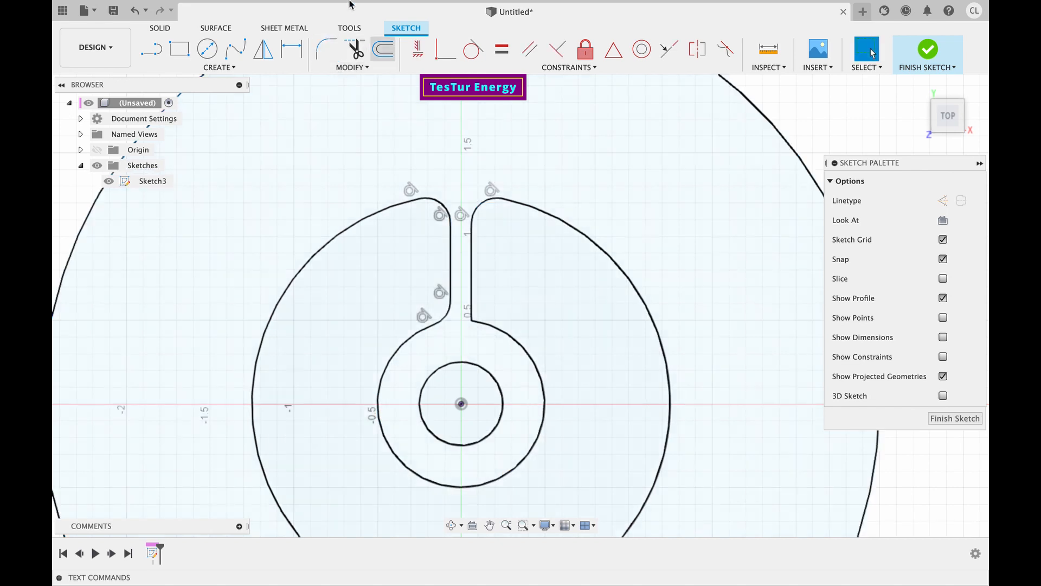
click(329, 51)
click(473, 314)
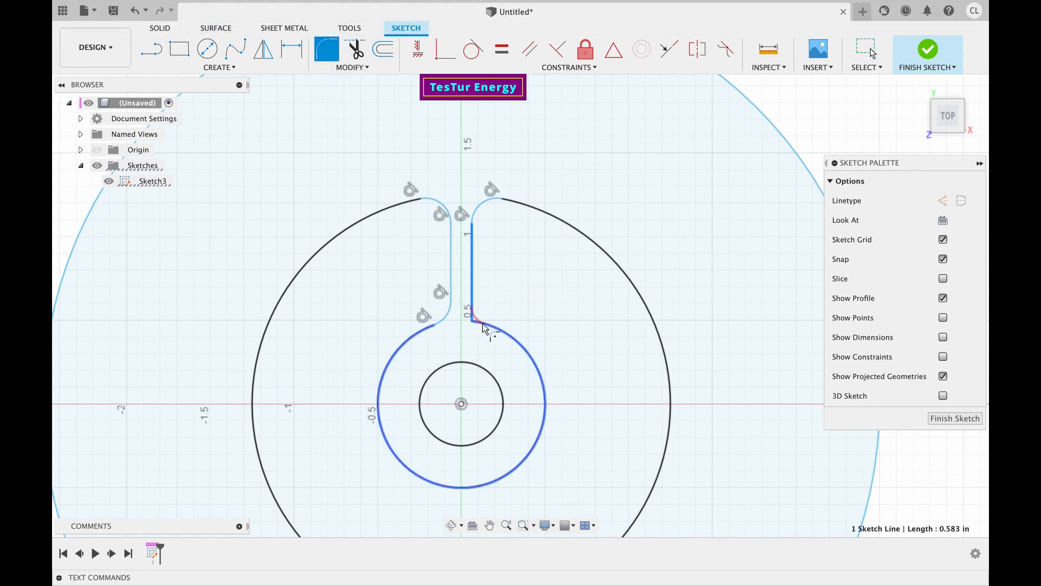
click(474, 324)
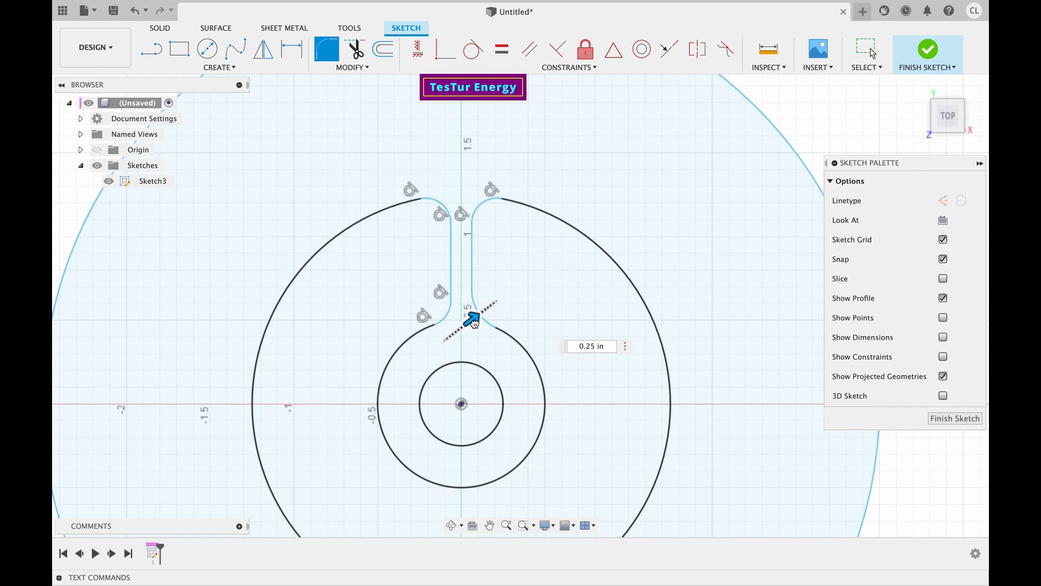
drag(474, 324, 473, 325)
key(Escape)
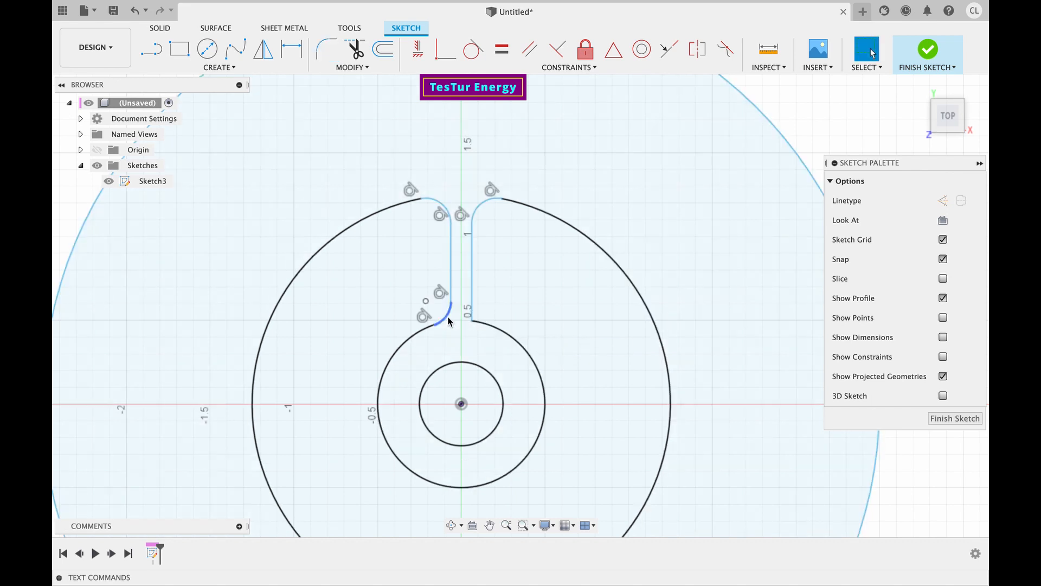
- Fillet the corner between the right slot line and the 1 in circle at 0.15 in and turn on the display of sketch dimensions
click(449, 315)
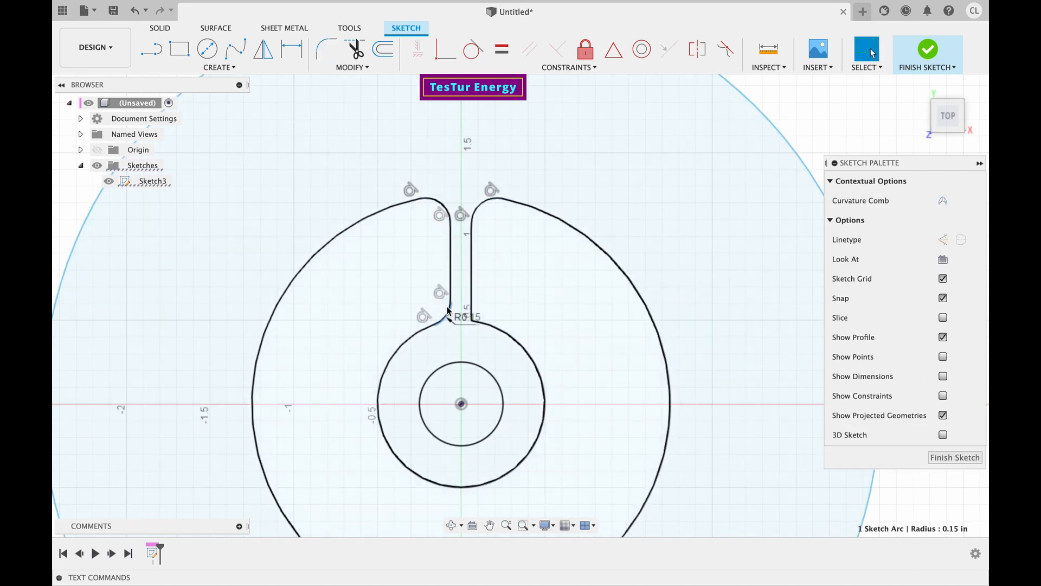
click(326, 49)
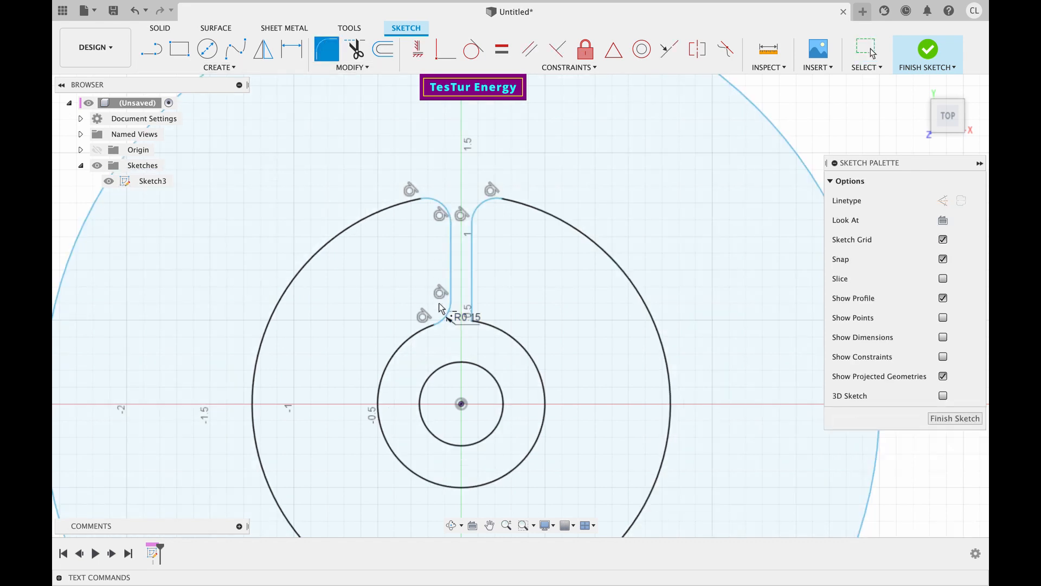
click(472, 315)
click(487, 329)
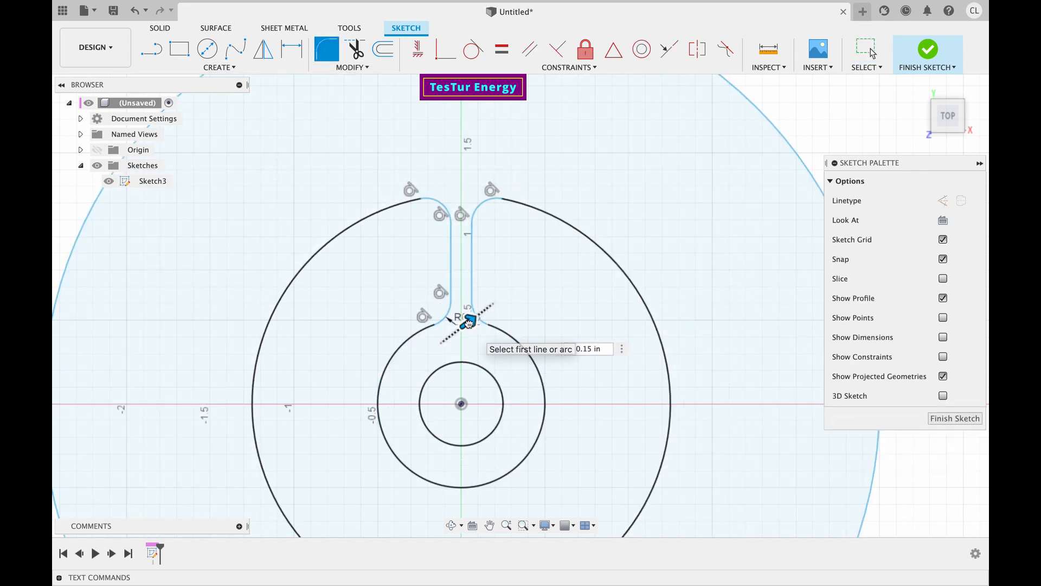
key(Return)
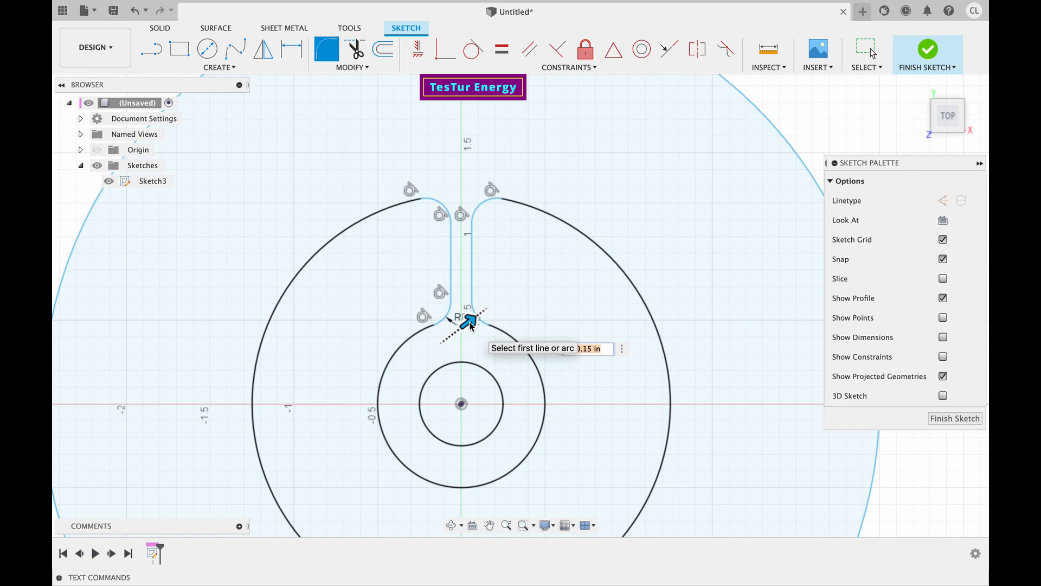
key(Escape)
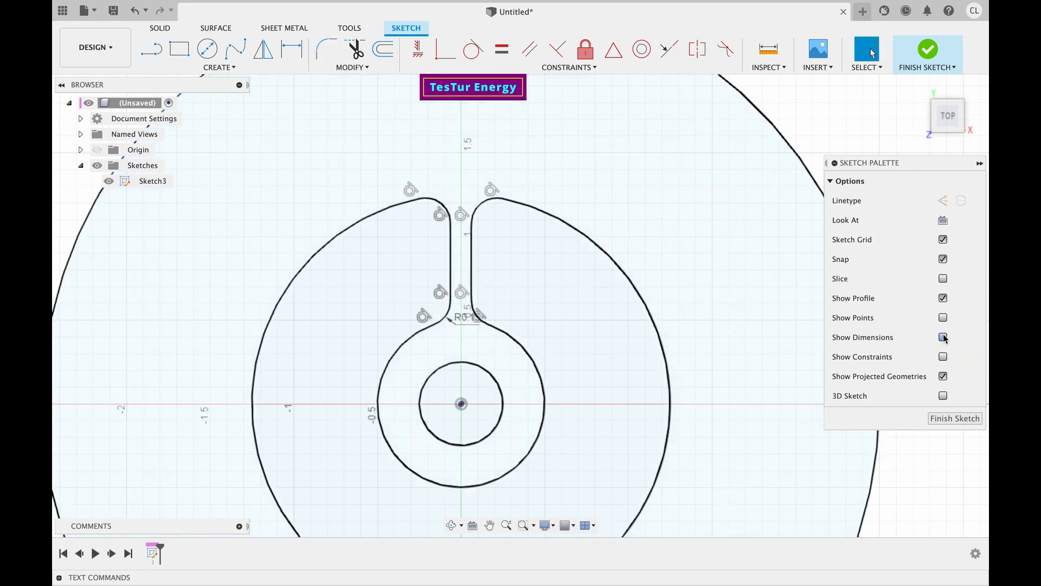
click(943, 338)
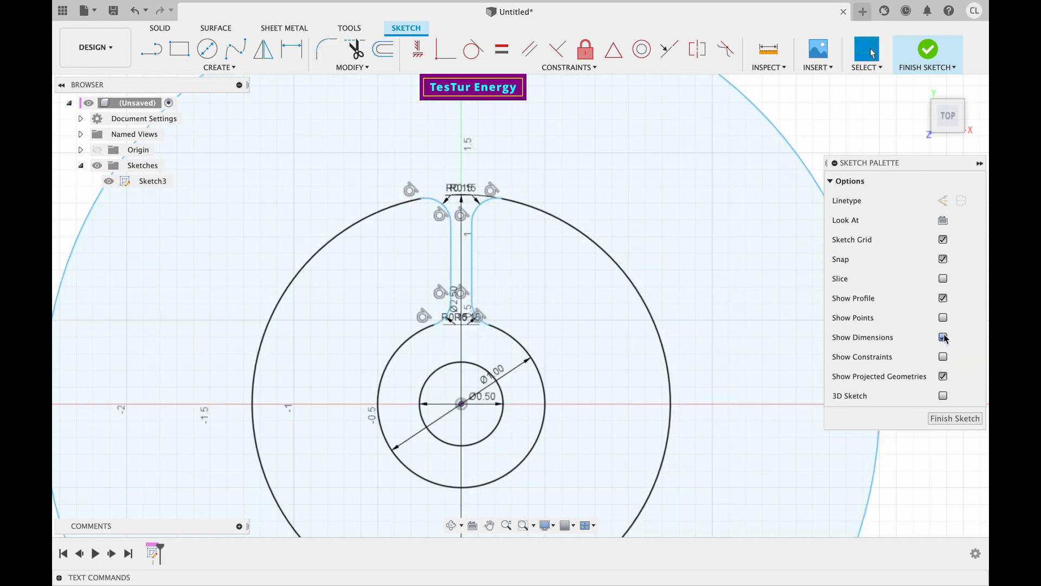
- Turn off the display of sketch dimensions, keeping points and constraints hidden as well
click(944, 343)
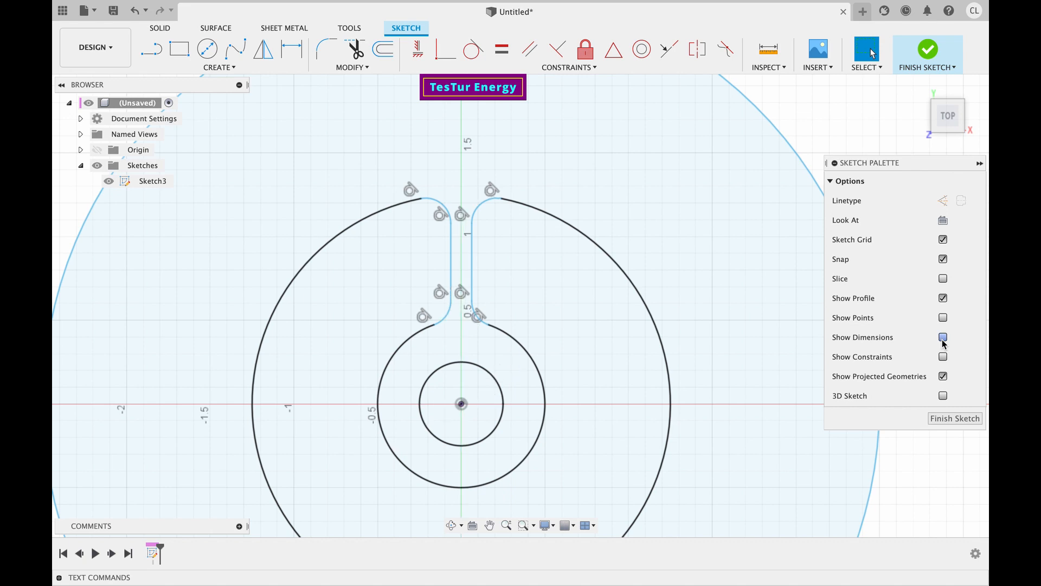
click(944, 319)
click(943, 320)
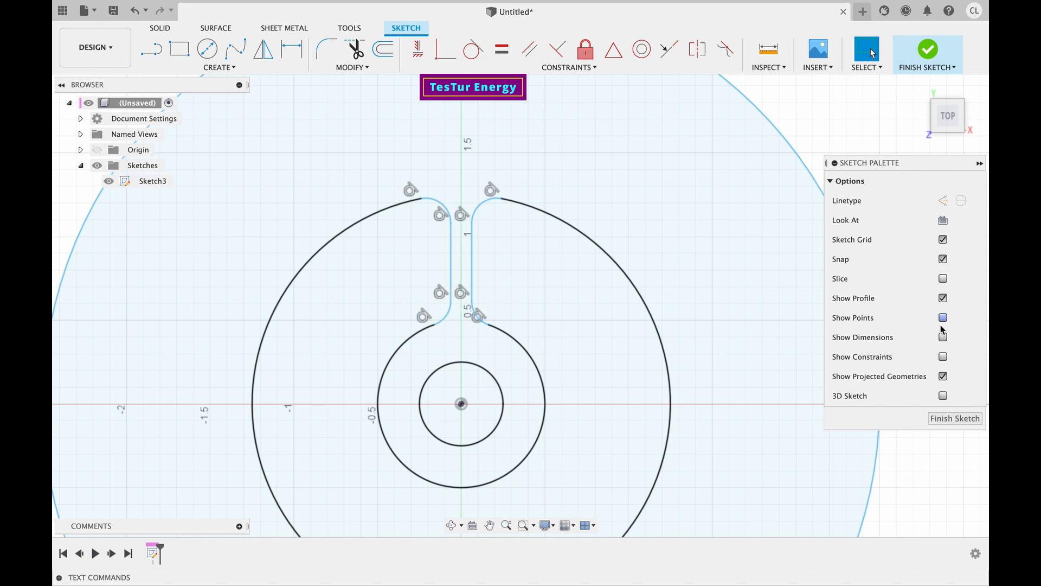
click(944, 357)
click(442, 307)
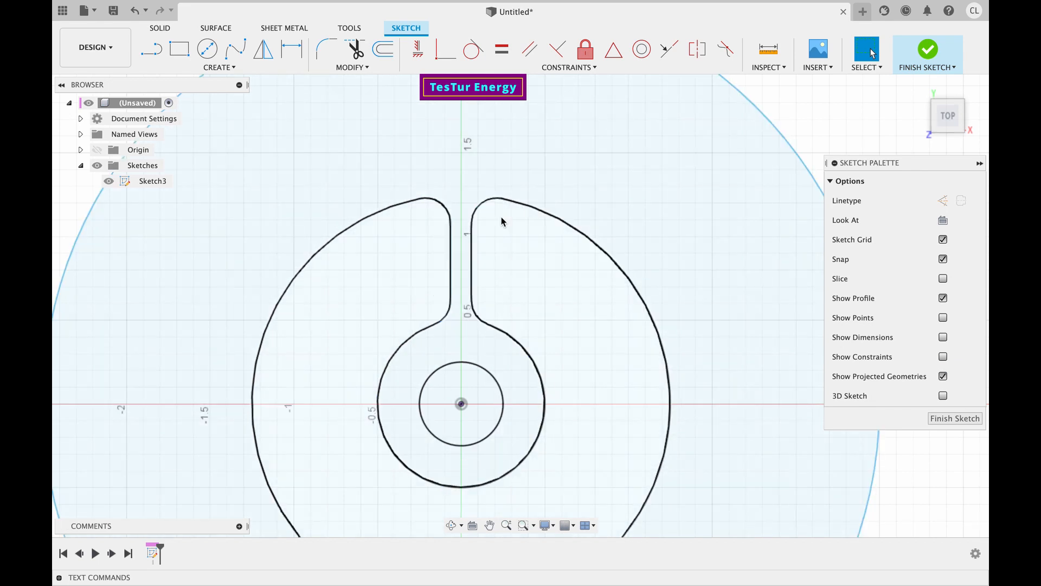
- Set up a full circular pattern of the slot's two lines and four fillet arcs around the circles' common centre
click(450, 215)
shift+click(451, 245)
shift+click(447, 319)
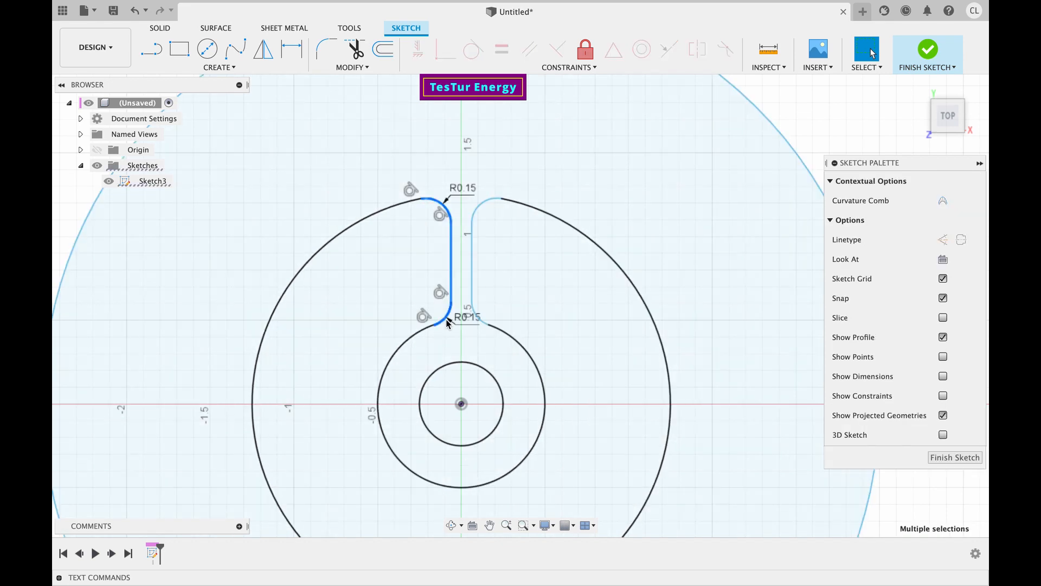
shift+click(479, 319)
shift+click(477, 266)
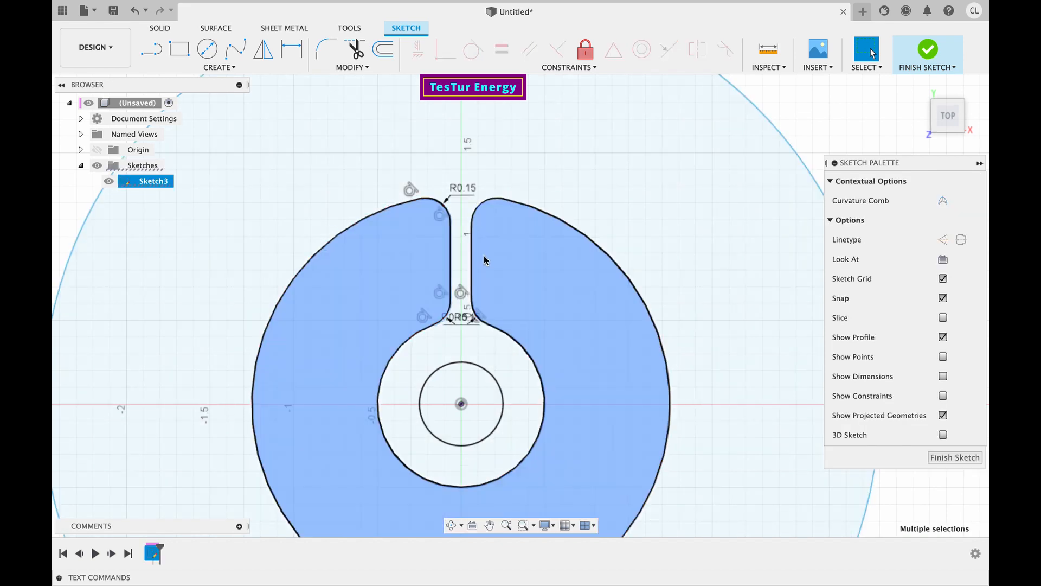
shift+click(483, 255)
shift+click(472, 263)
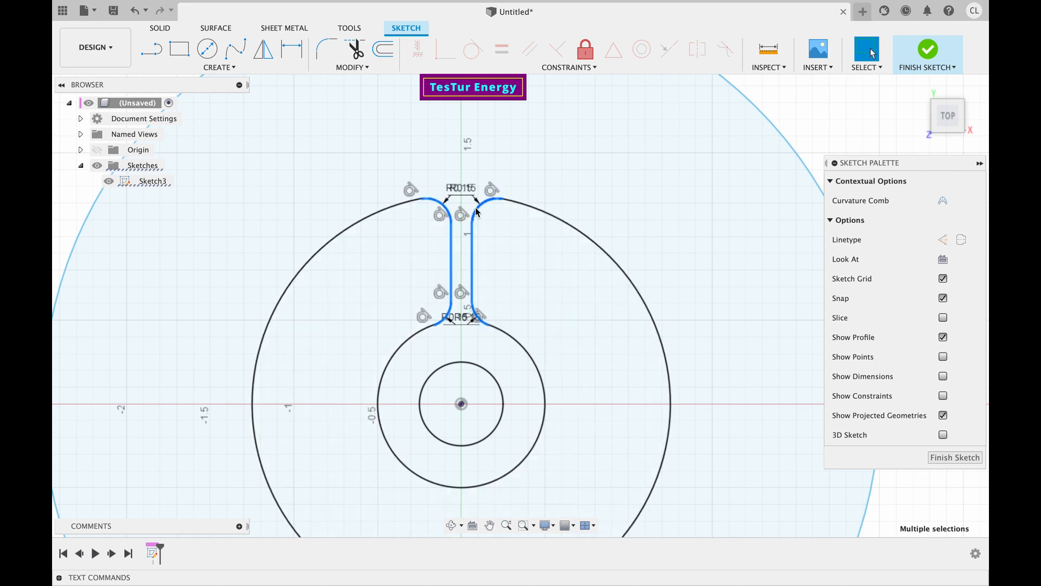
click(464, 147)
click(222, 66)
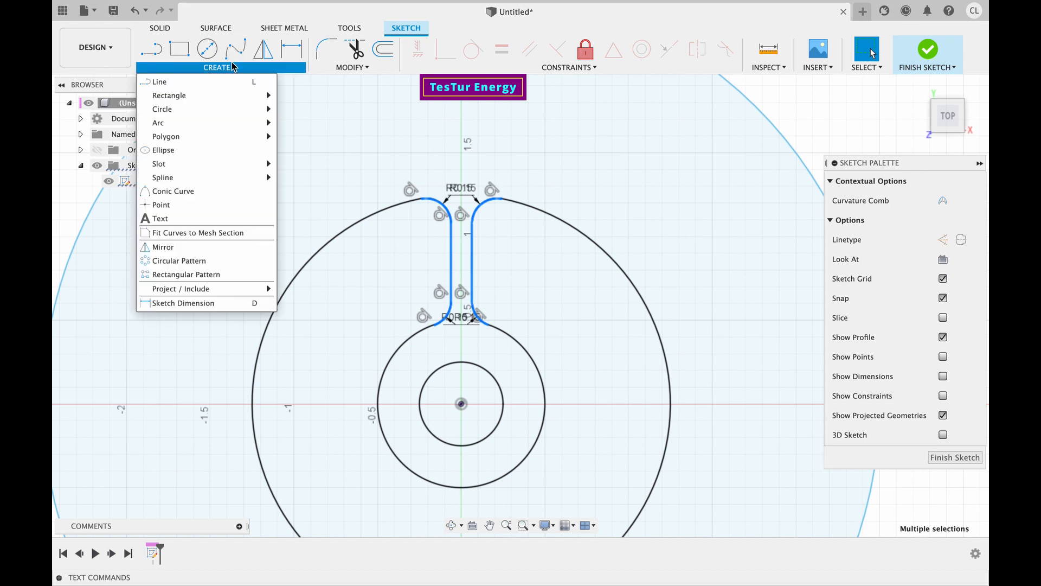
click(201, 262)
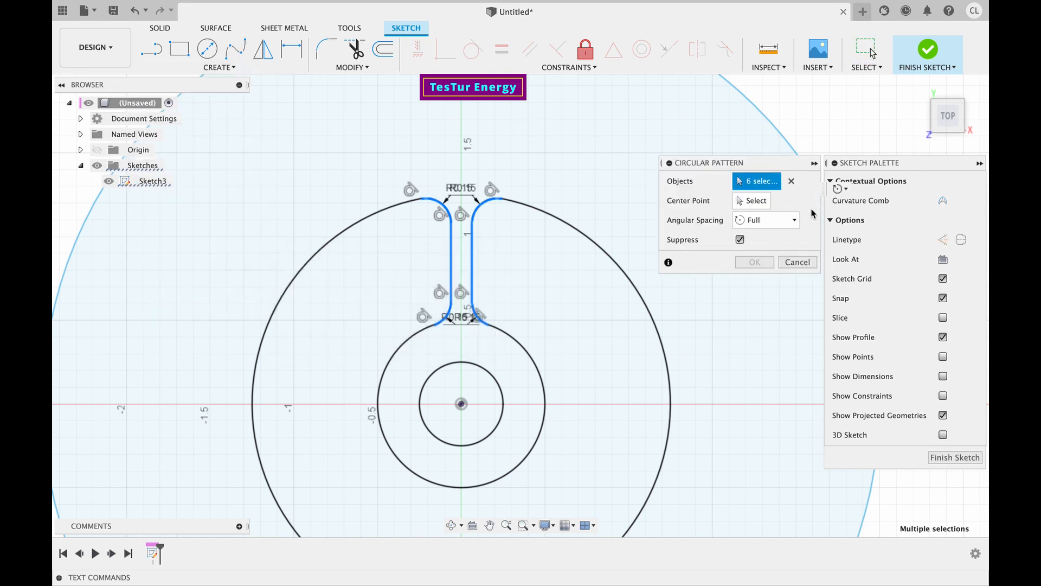
click(754, 202)
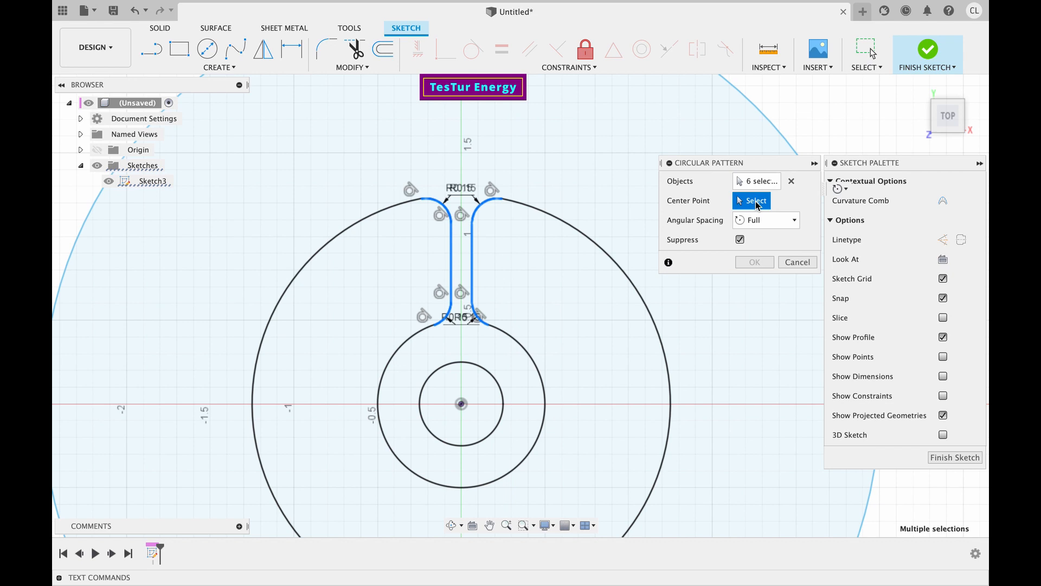
click(461, 404)
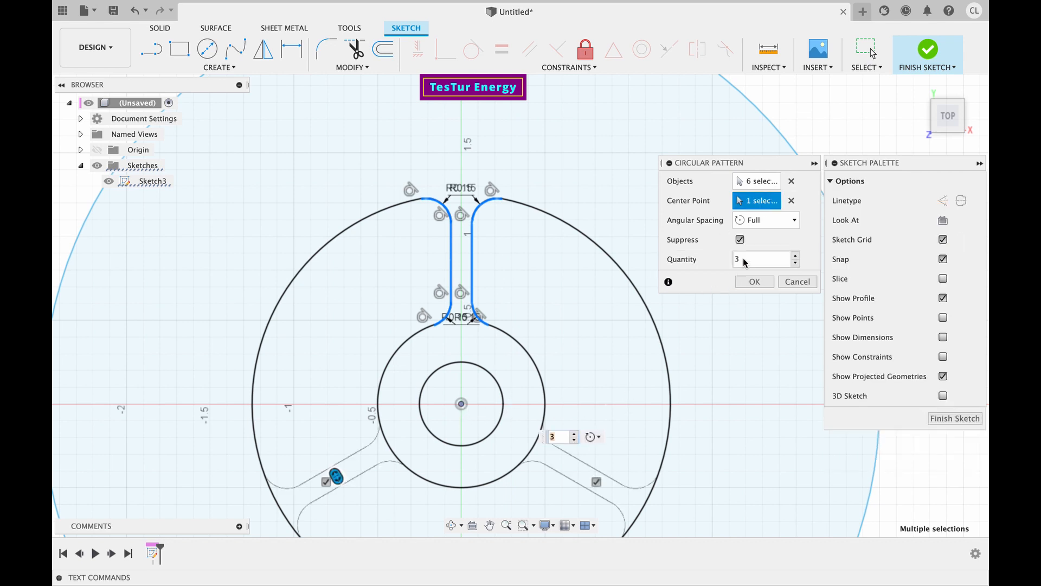
- Try pattern quantities of 4, 5, 6 and 7, and create the circular slot pattern with a quantity of 6
drag(757, 259, 694, 259)
text(4)
key(BackSpace)
text(5)
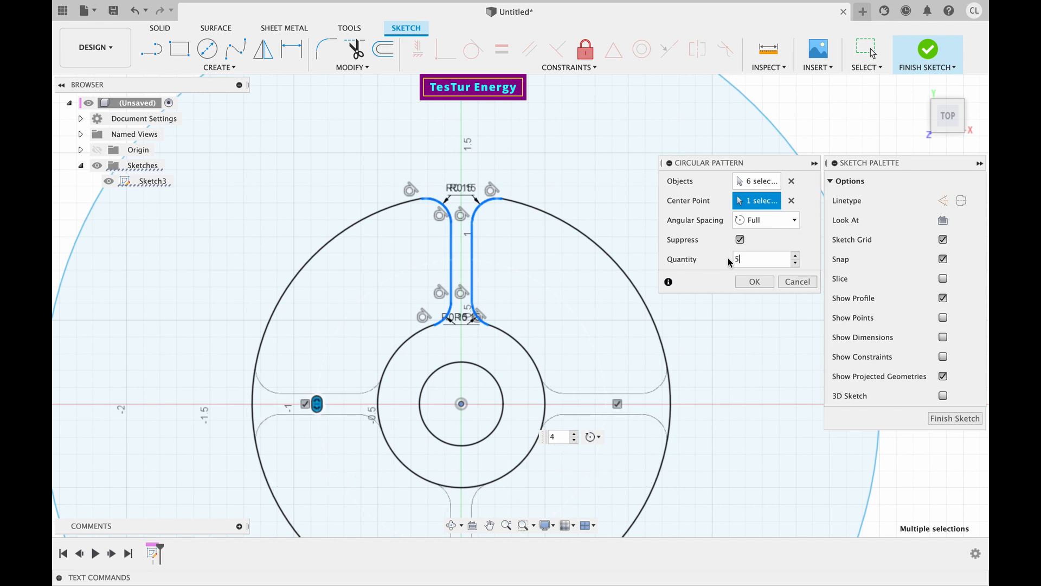
key(BackSpace)
text(6)
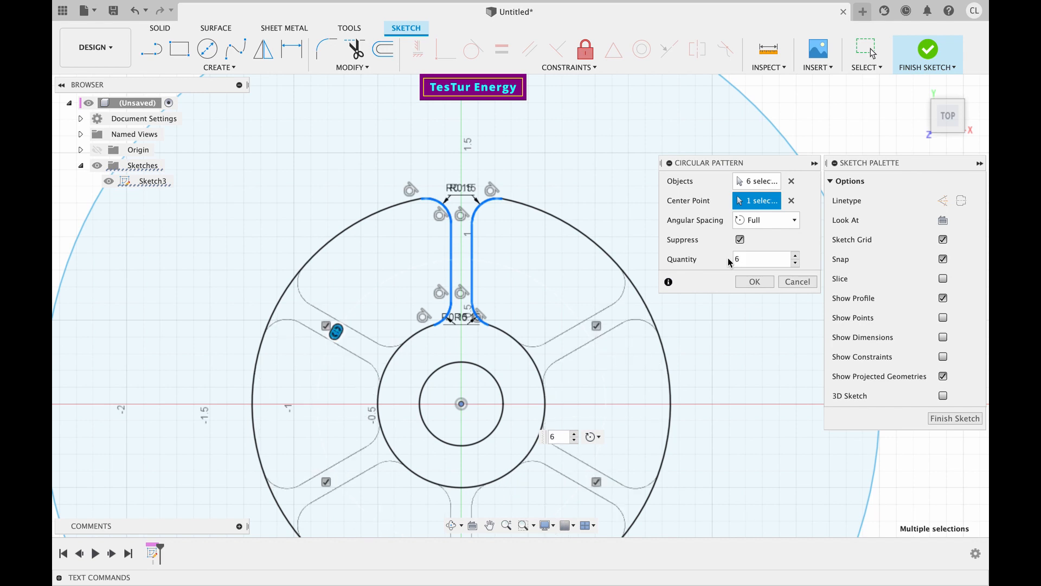
key(BackSpace)
text(7)
key(BackSpace)
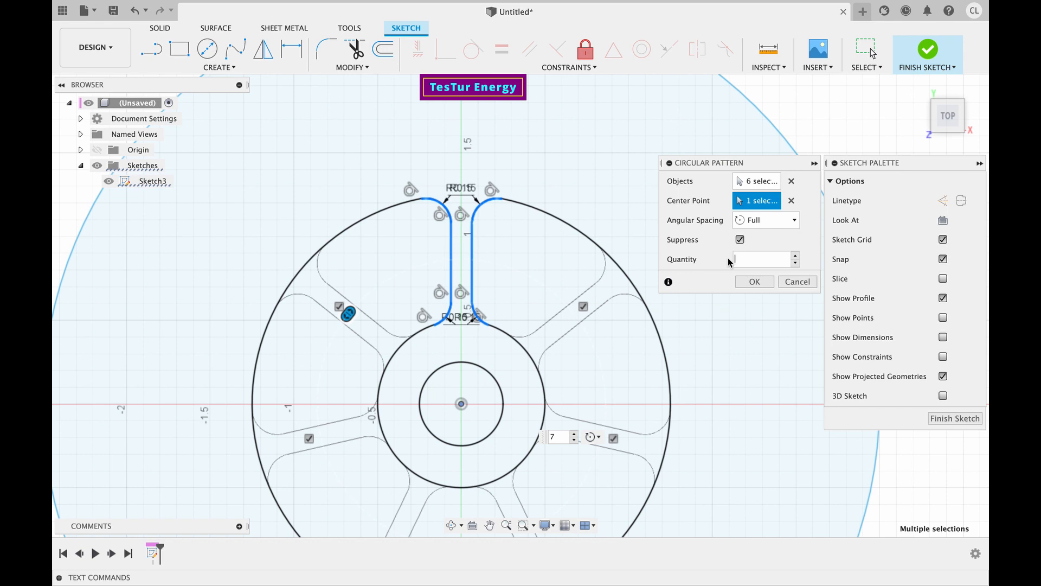
text(6)
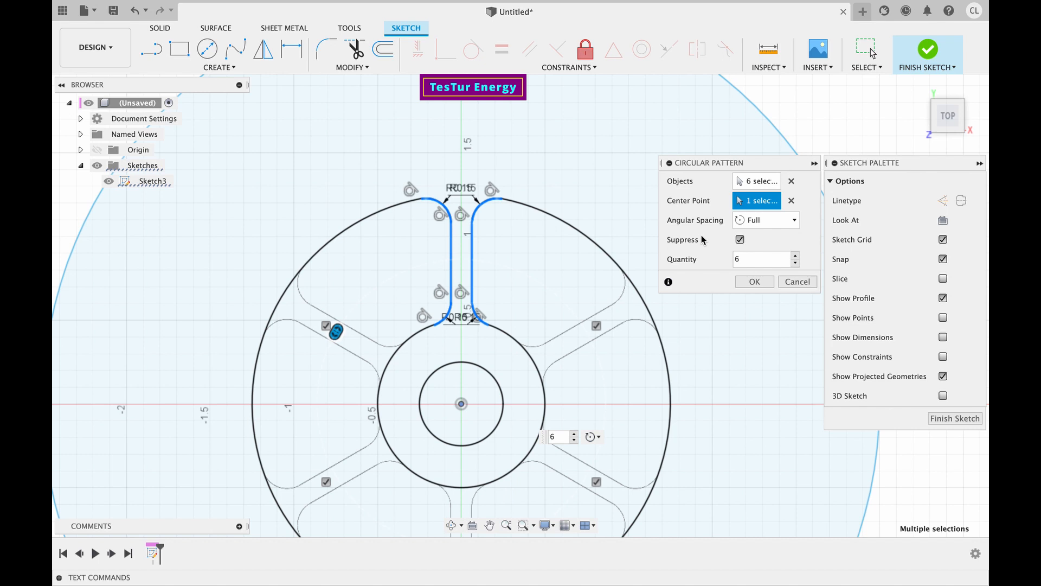
key(Return)
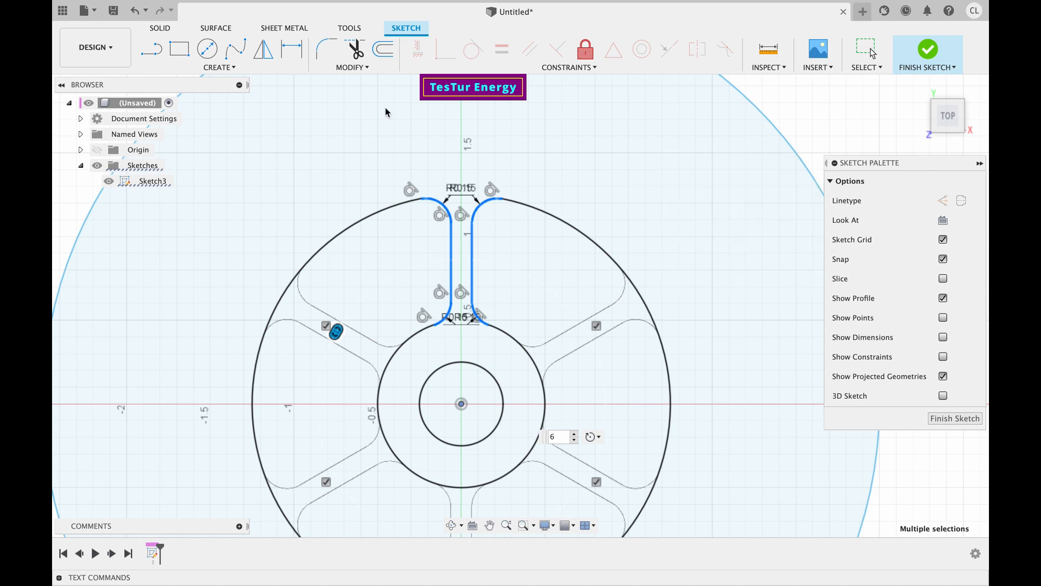
- Trim the 2.5 in circle's arcs across the outer ends of the two left slots and the upper right slot
click(355, 49)
click(284, 297)
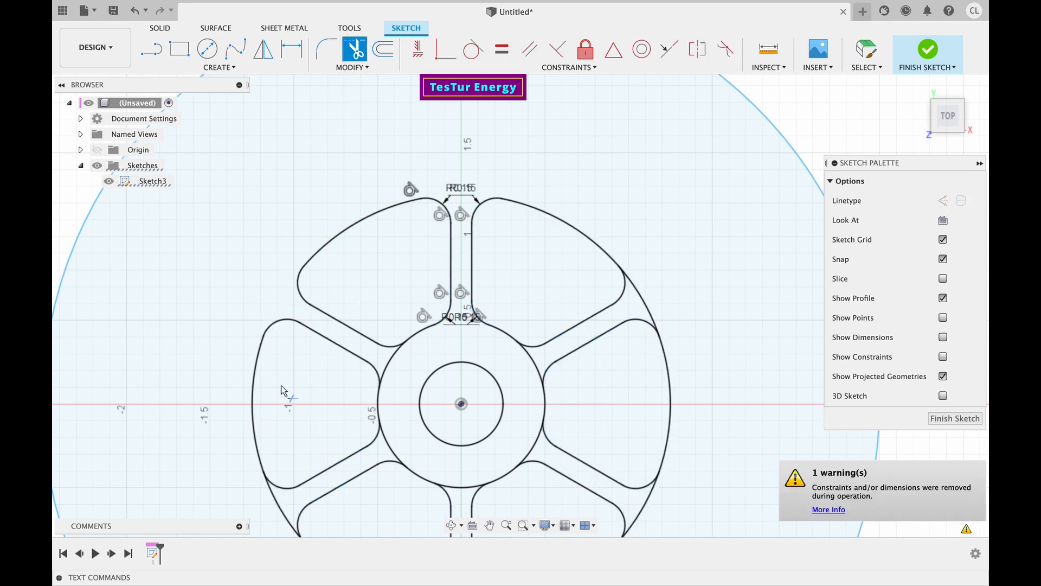
click(282, 503)
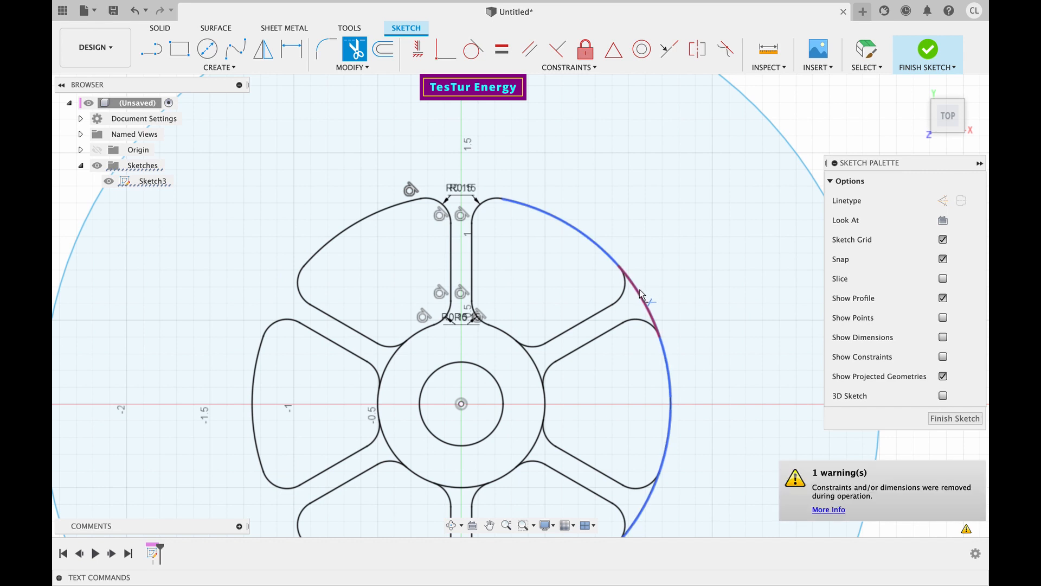
click(640, 291)
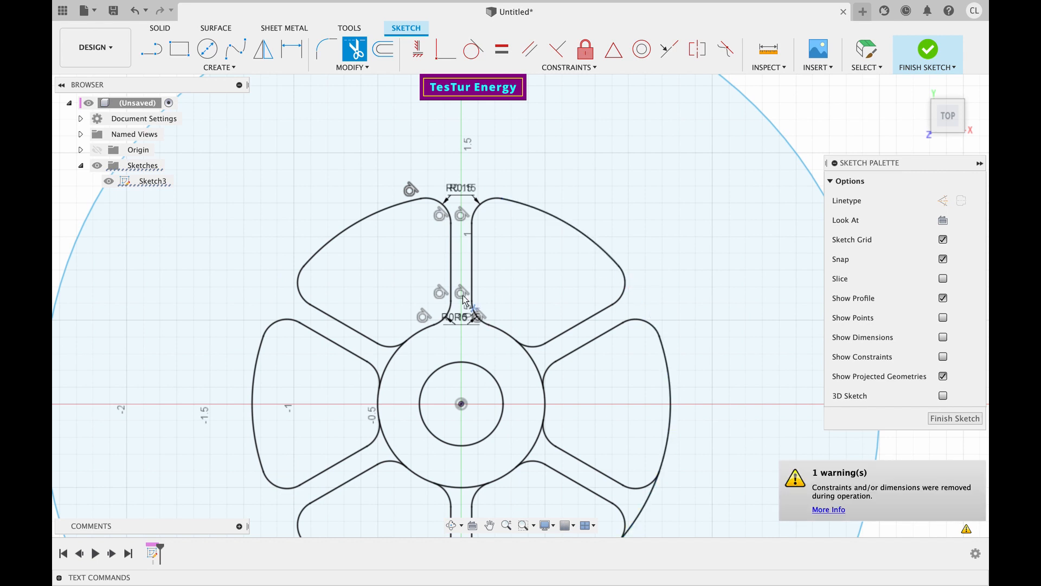
- Trim the 1 in circle's remaining arcs across the inner ends of the patterned slots
click(533, 361)
click(535, 442)
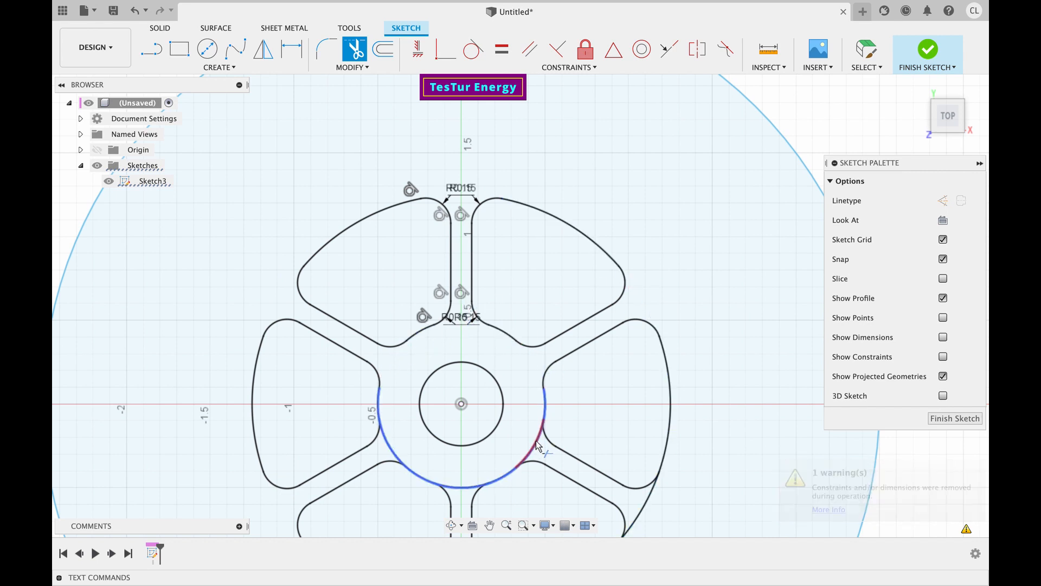
click(441, 484)
click(399, 457)
- Trim the last 2.5 in circle arc across the outer end of the lower right slot and end trimming
scroll(451, 401, down, 3)
scroll(451, 404, down, 5)
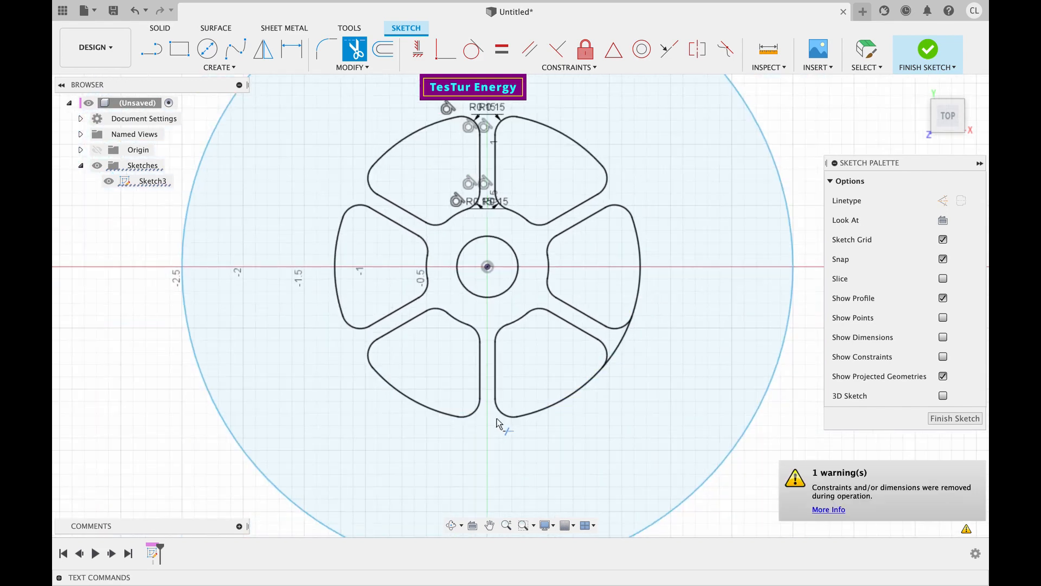
click(618, 345)
scroll(456, 333, down, 3)
scroll(455, 332, up, 2)
scroll(455, 333, right, 2)
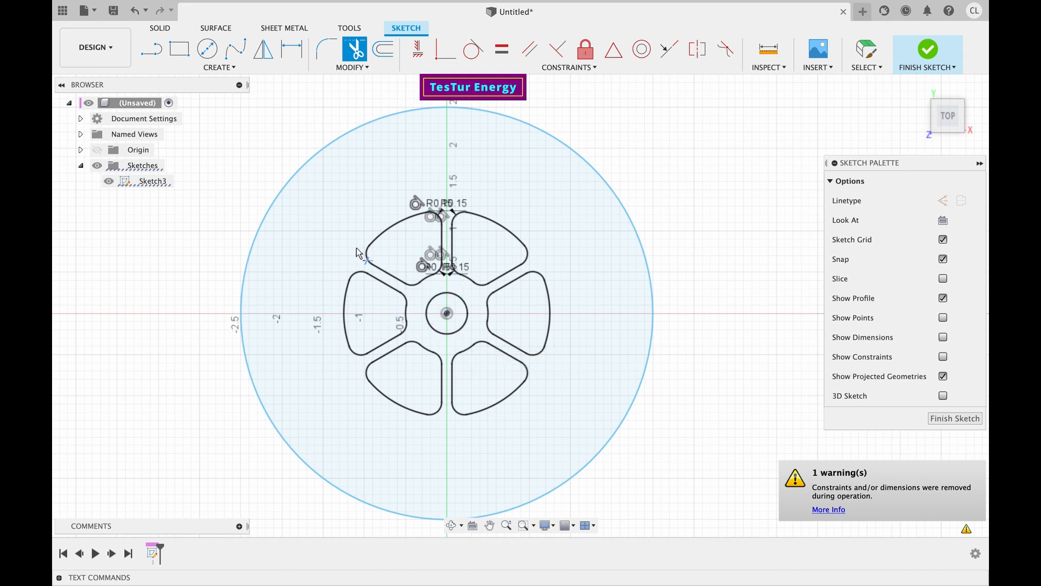
key(Escape)
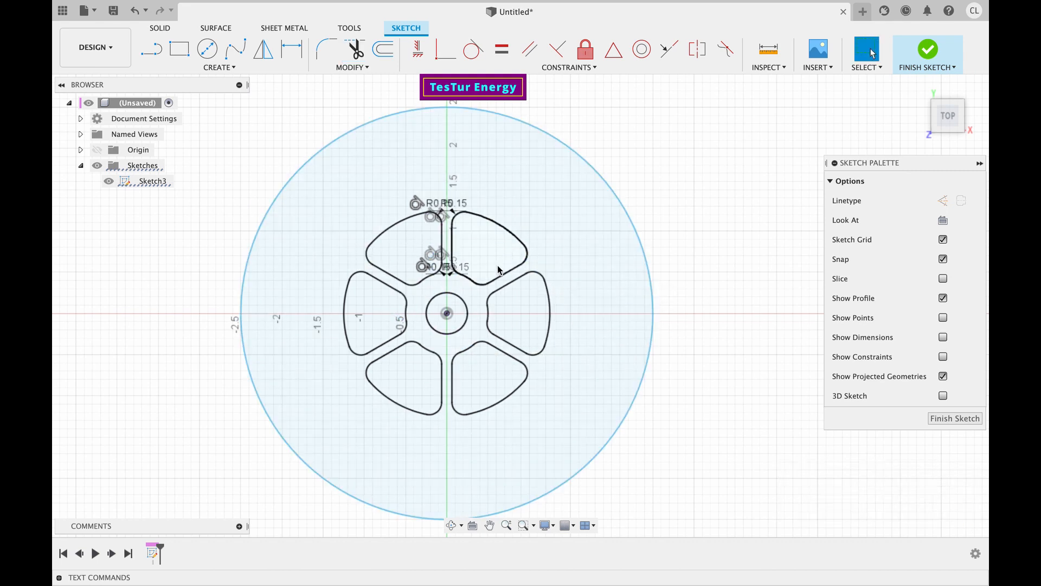
- Select and copy the six rounded openings and the 0.5 in centre circle, leaving out the 5 in outer circle
click(406, 255)
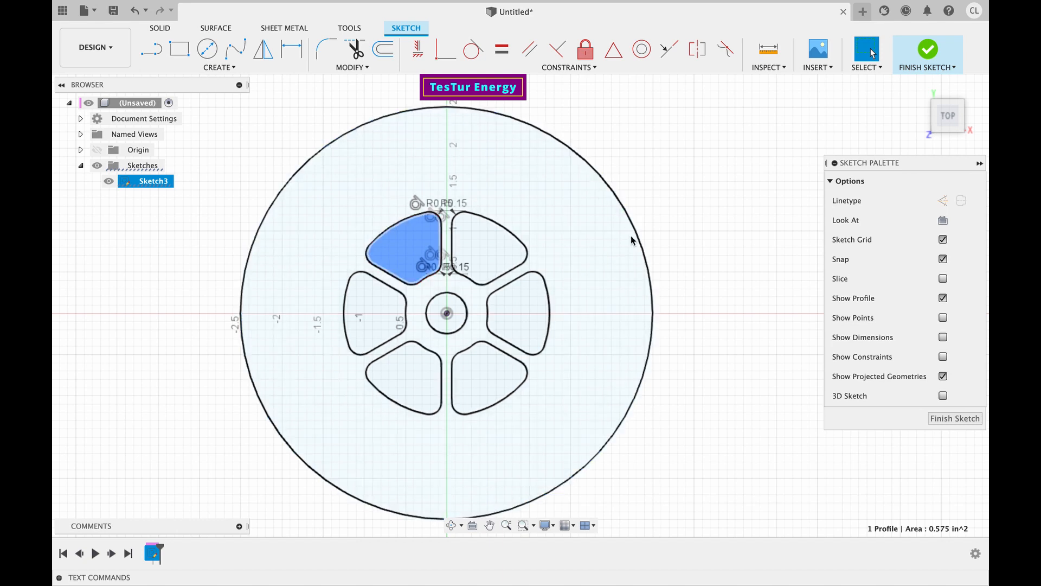
click(707, 199)
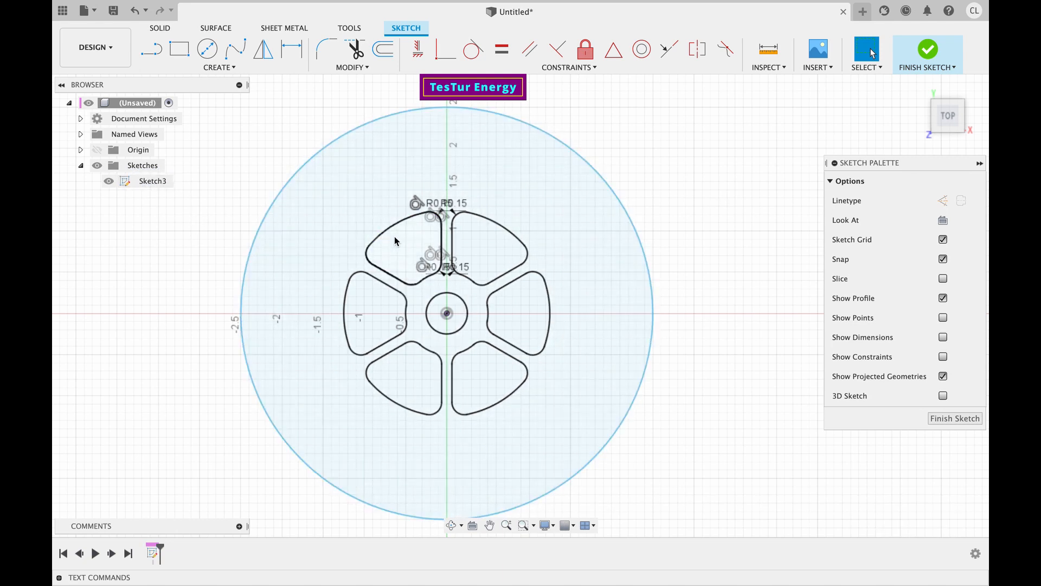
drag(313, 175, 593, 460)
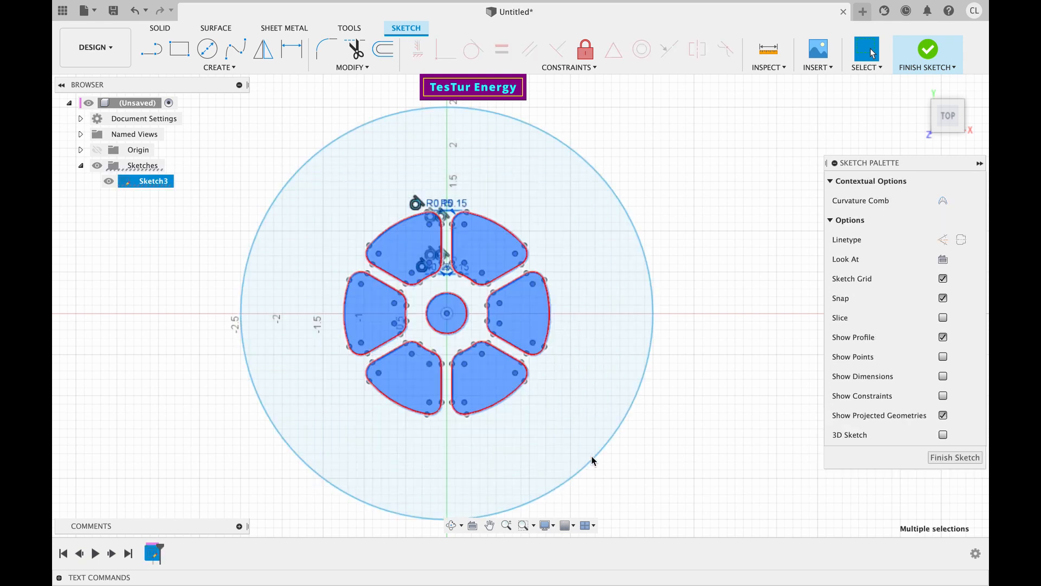
- Finish and hide Sketch3, and paste the copied openings and centre circle in place into a new sketch
click(929, 52)
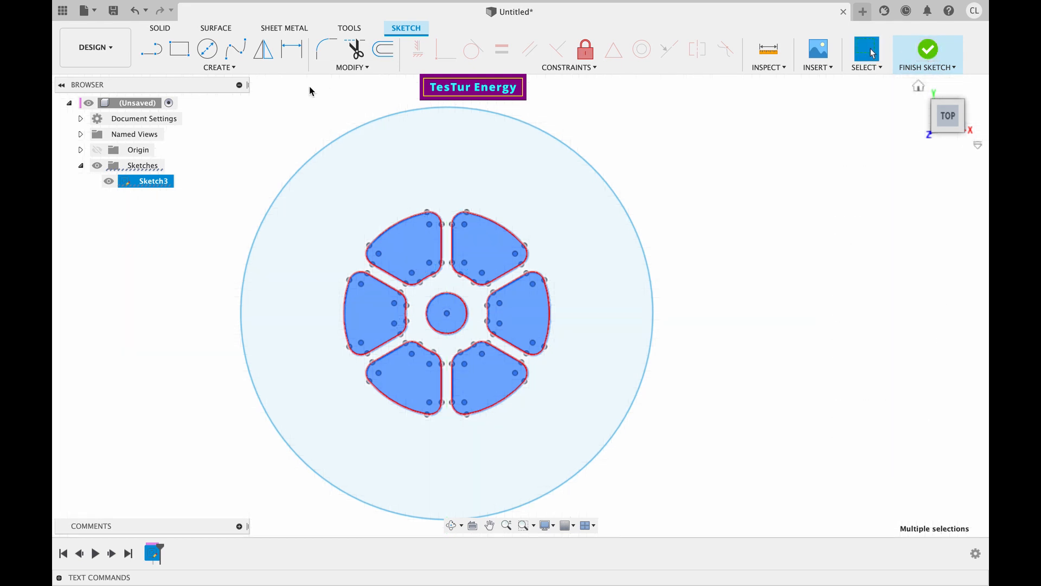
click(109, 184)
click(142, 54)
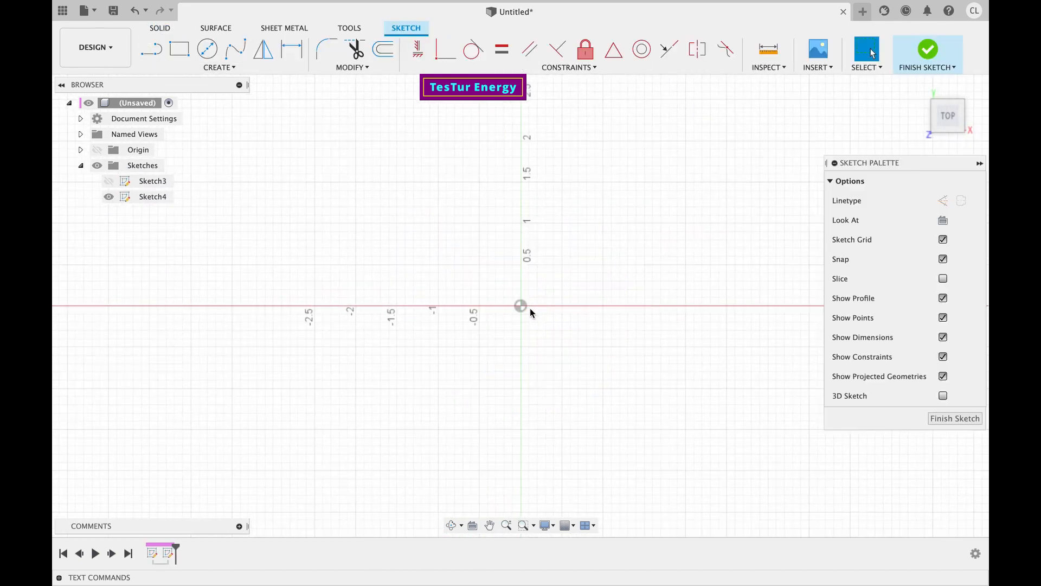
key(ctrl+v)
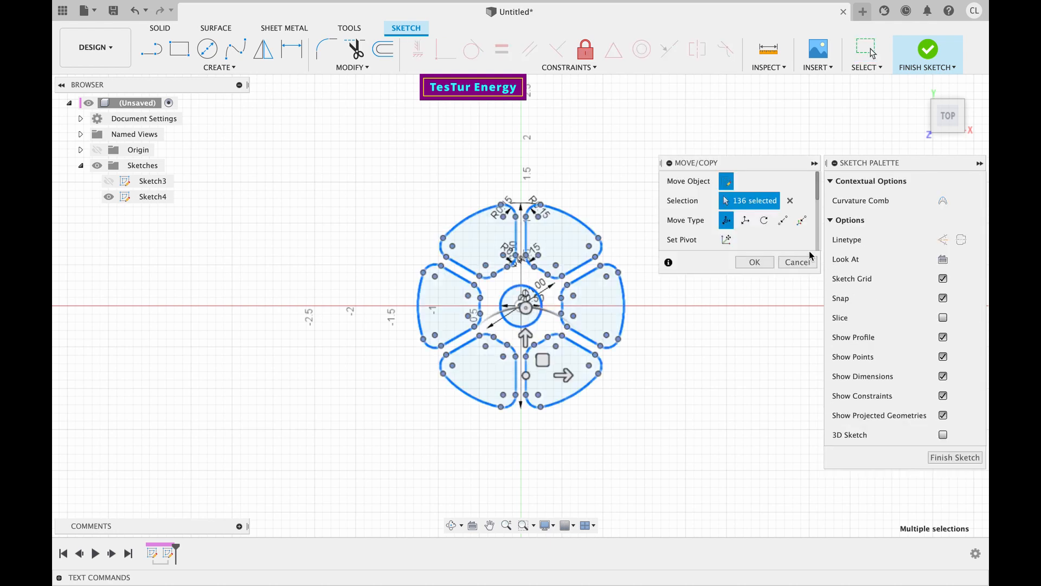
click(750, 263)
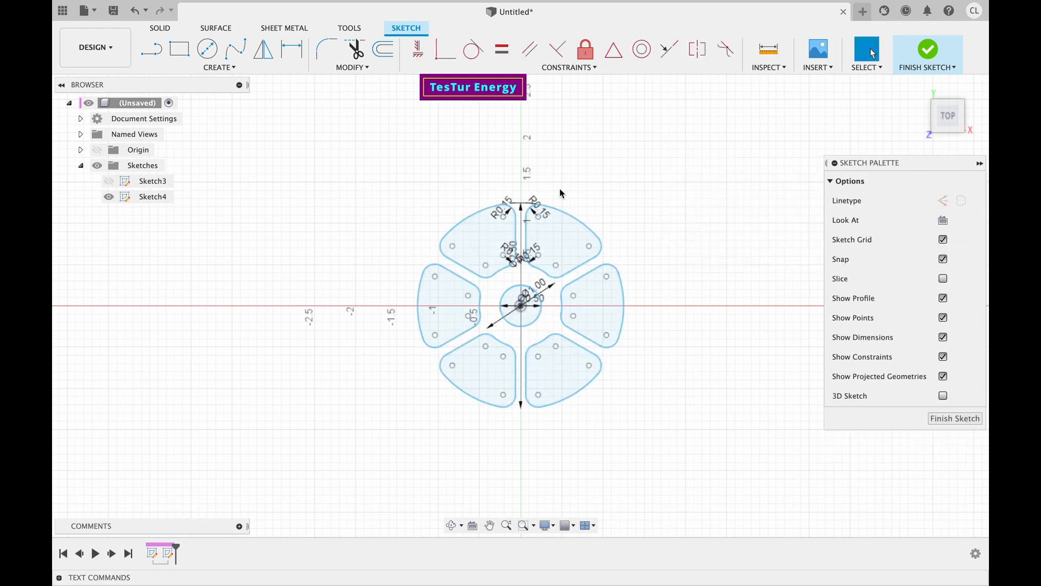
- Turn off the display of points, dimensions and constraints in the new sketch
scroll(530, 272, up, 3)
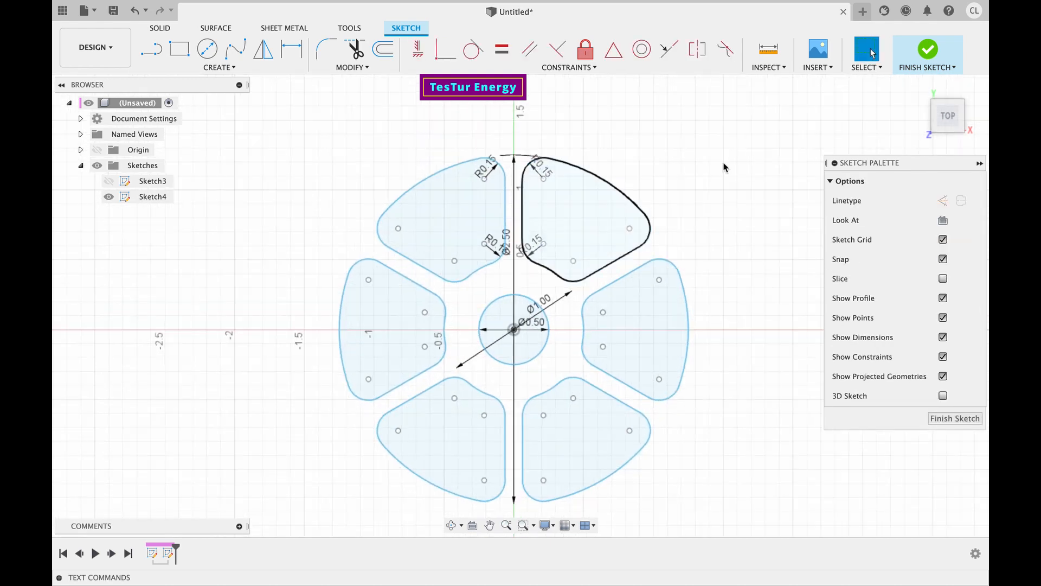
click(943, 318)
click(943, 337)
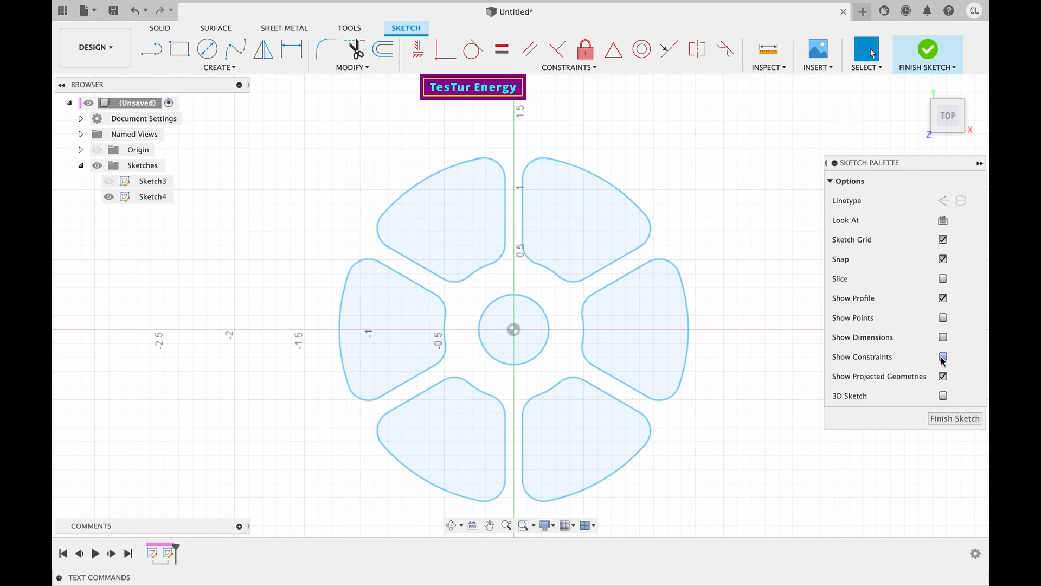
click(943, 357)
- Draw a 5 in diameter circle centred on the origin around the pasted openings
scroll(497, 326, up, 2)
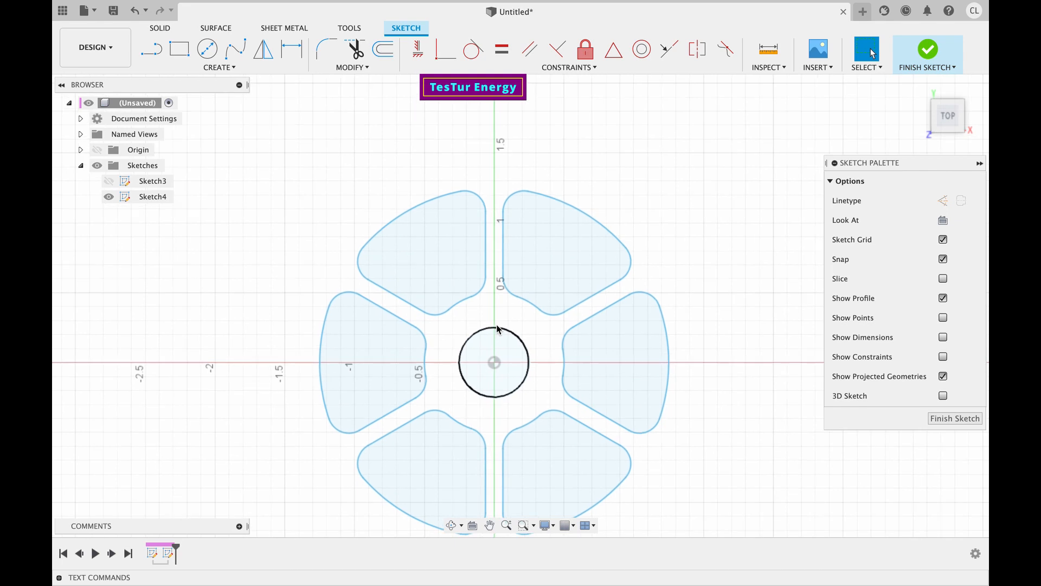
key(c)
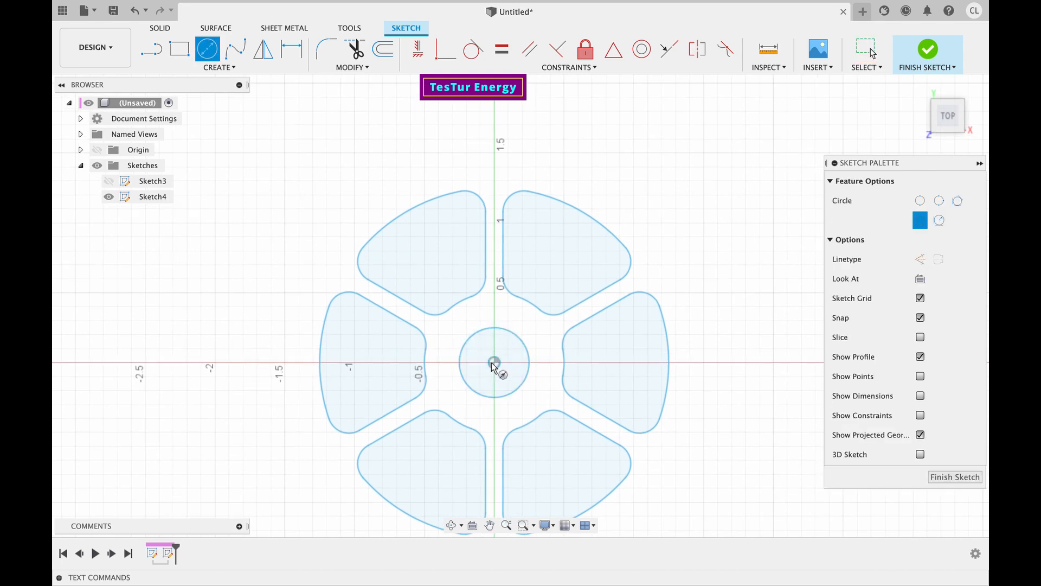
click(494, 363)
text(5)
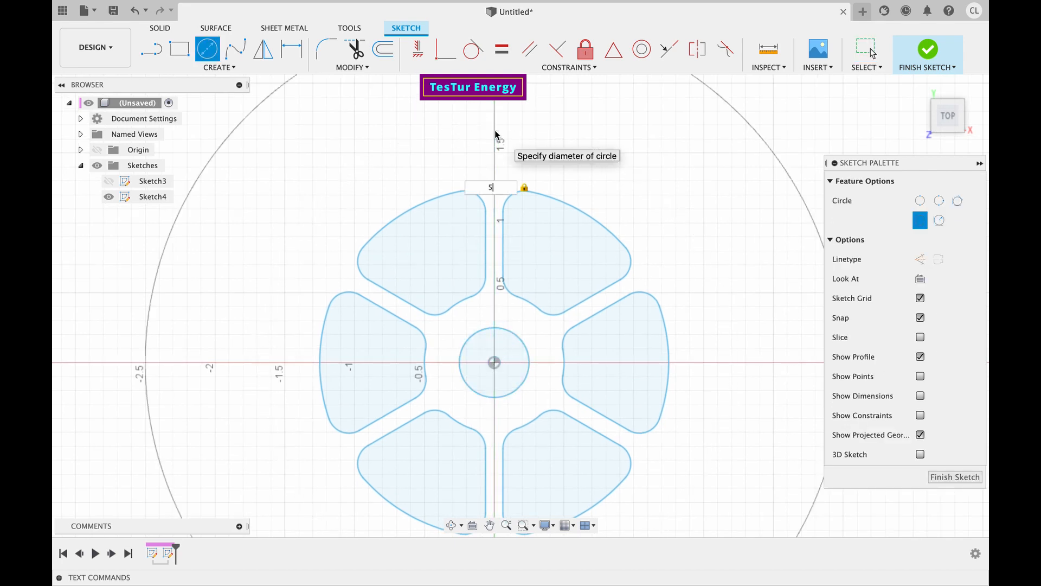
key(Return)
key(Escape)
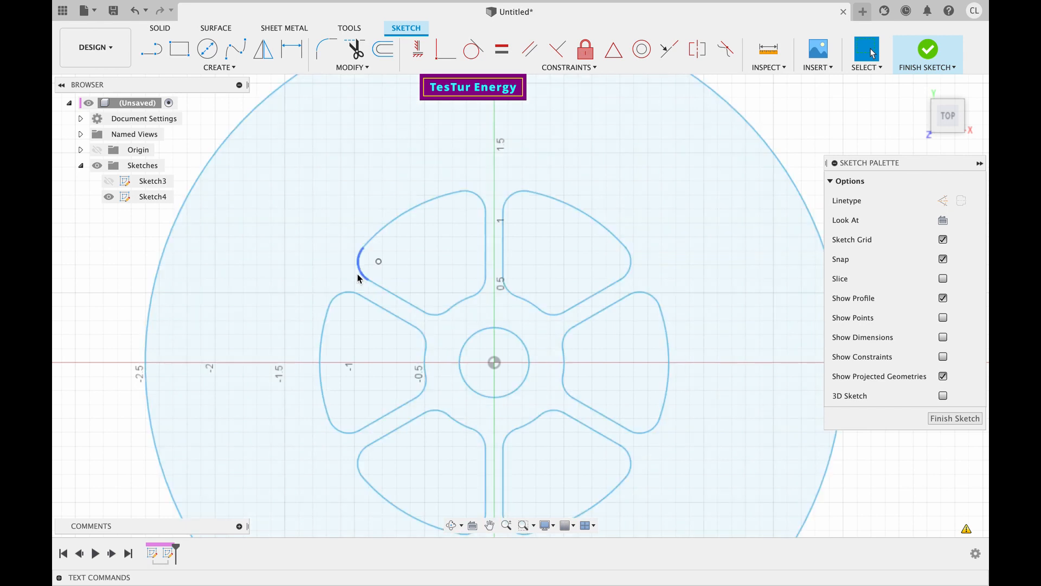
key(c)
click(495, 361)
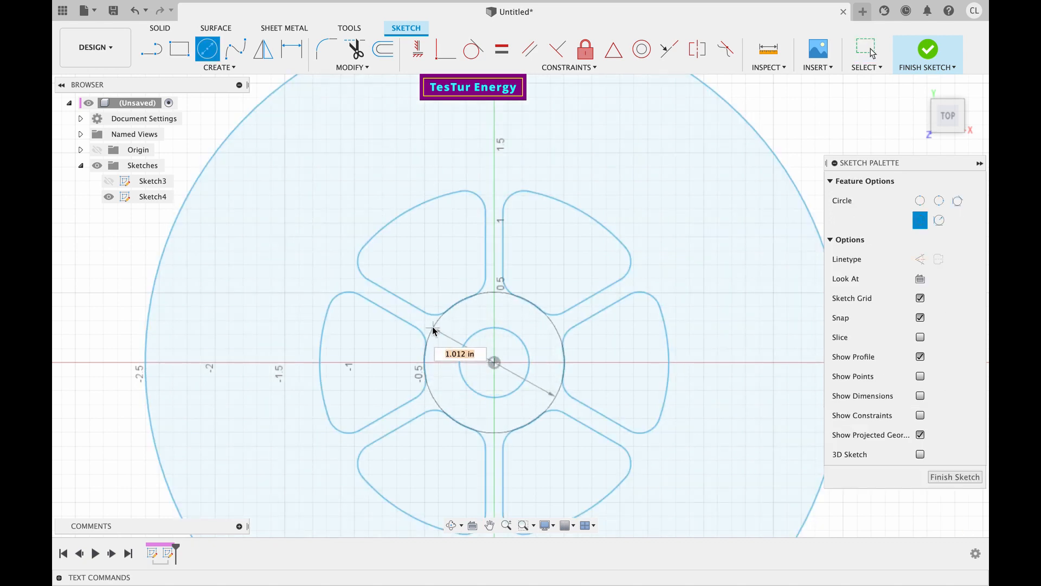
click(456, 308)
key(Escape)
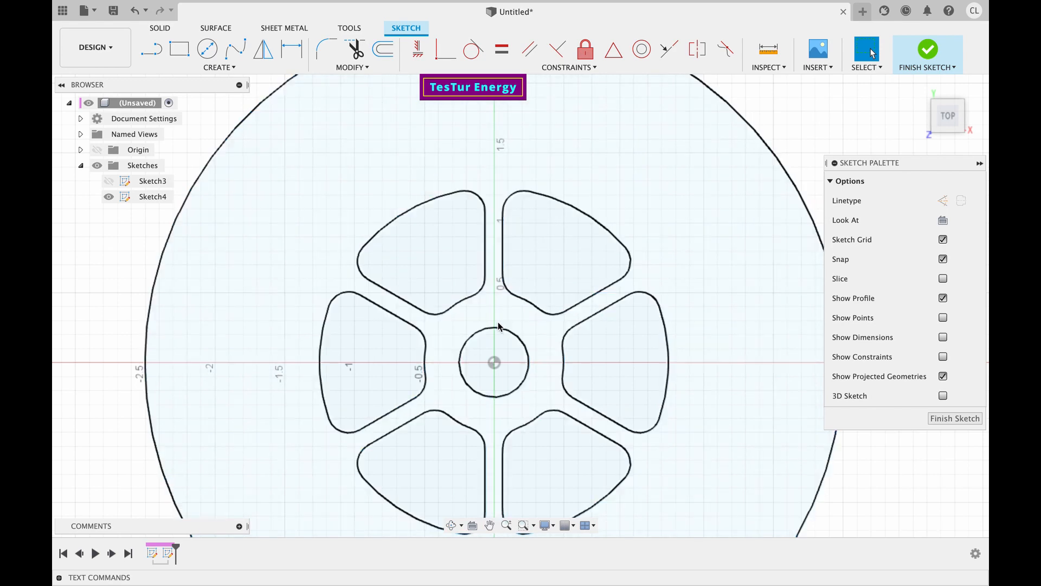
- Draw a vertical line from the origin upward to the 1.5 in grid mark, between the two upper openings
key(c)
key(l)
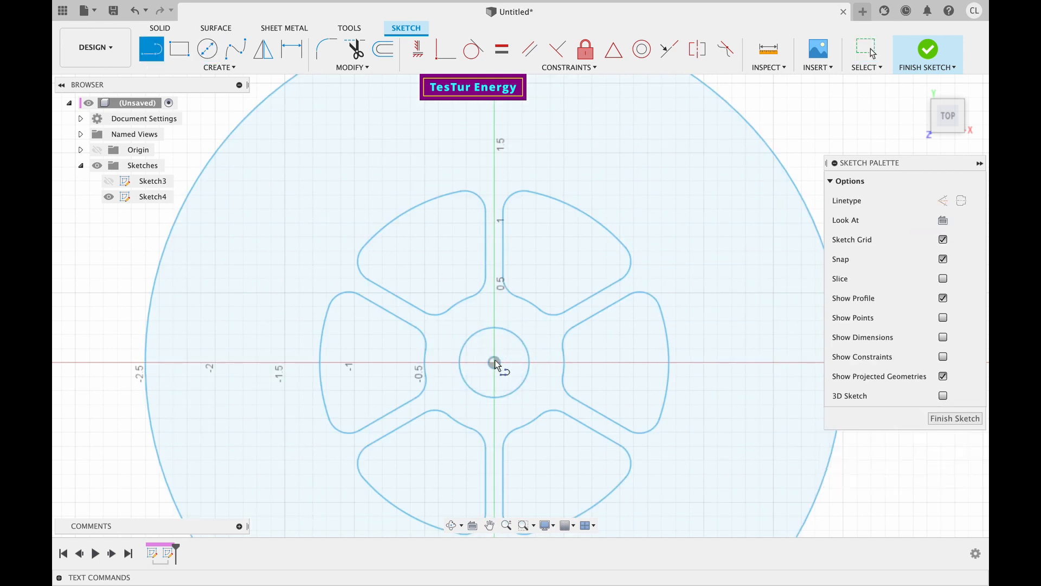
click(494, 362)
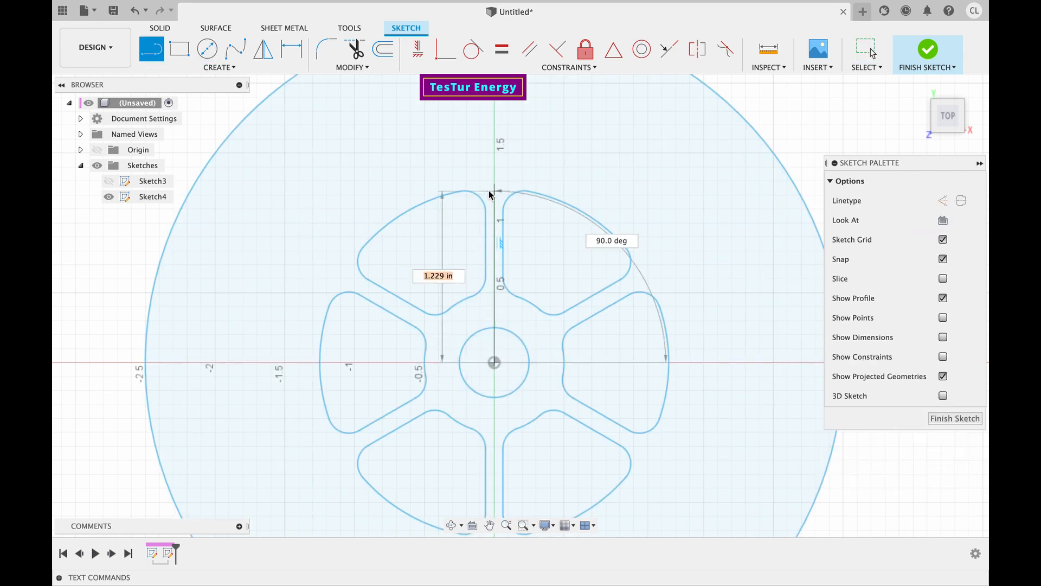
click(493, 154)
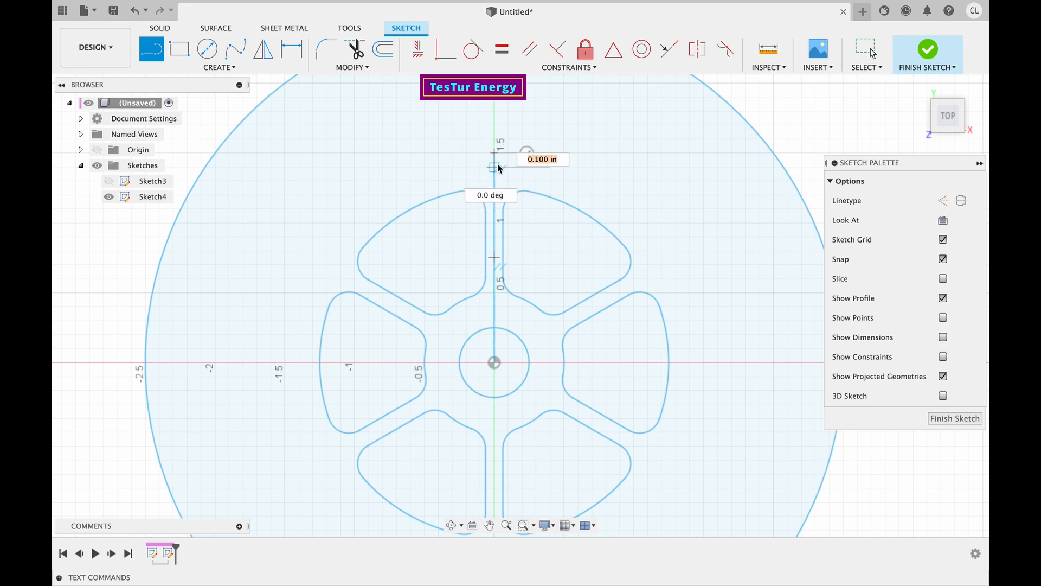
key(Escape)
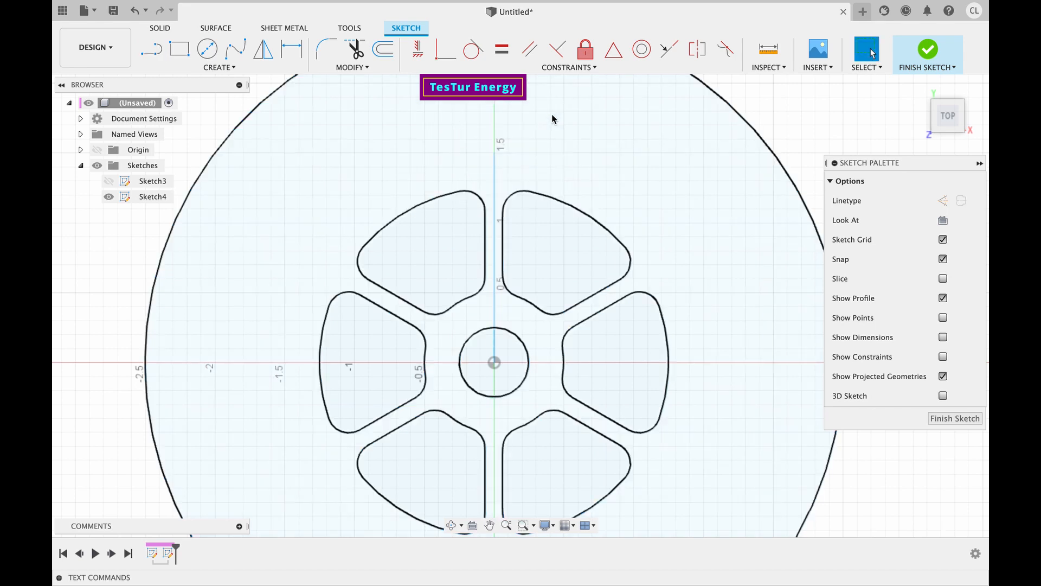
- Draw a circle 1/8 in in diameter centred on the upper end of the vertical line
key(c)
click(494, 154)
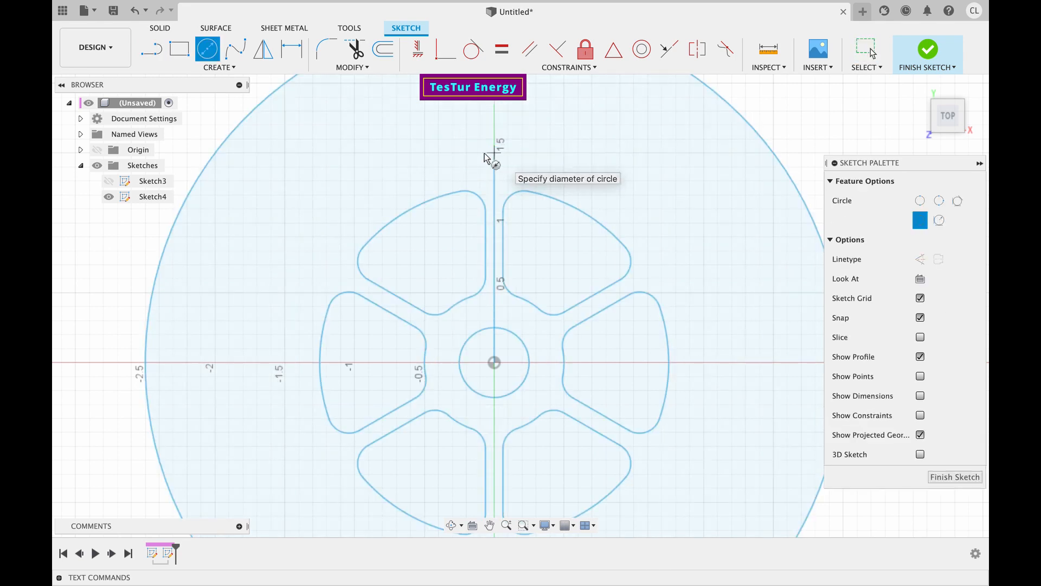
text(1/8)
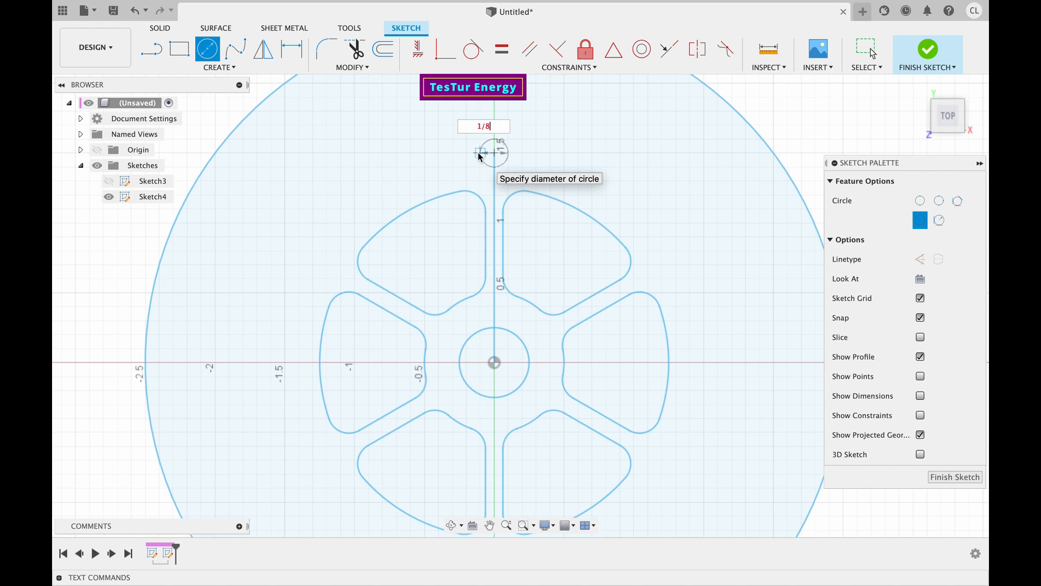
key(Return)
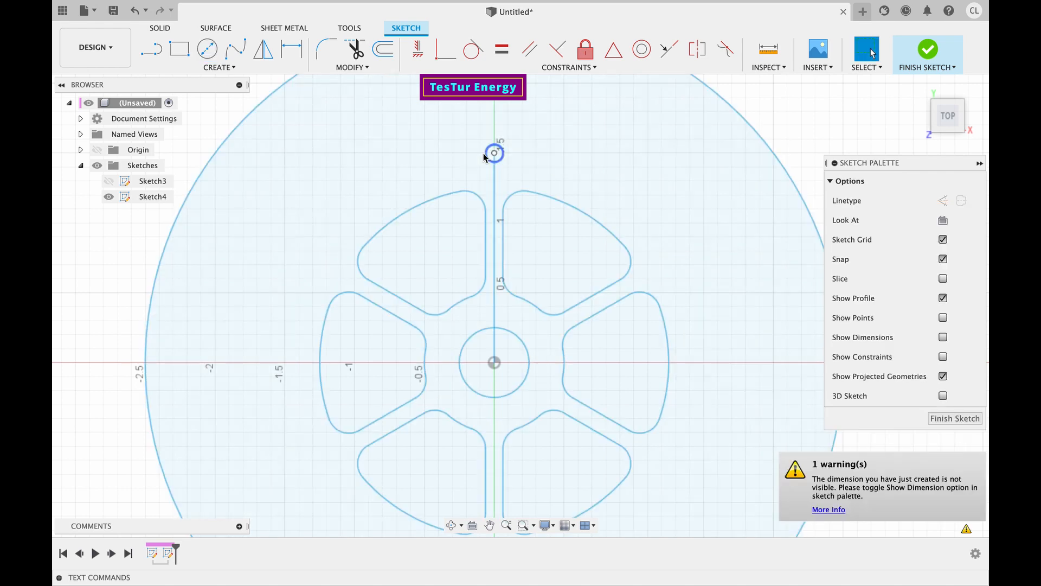
- Draw two vertical lines joining the sides of the 1/8 in circle to the straight edges of the two upper openings
key(l)
click(484, 154)
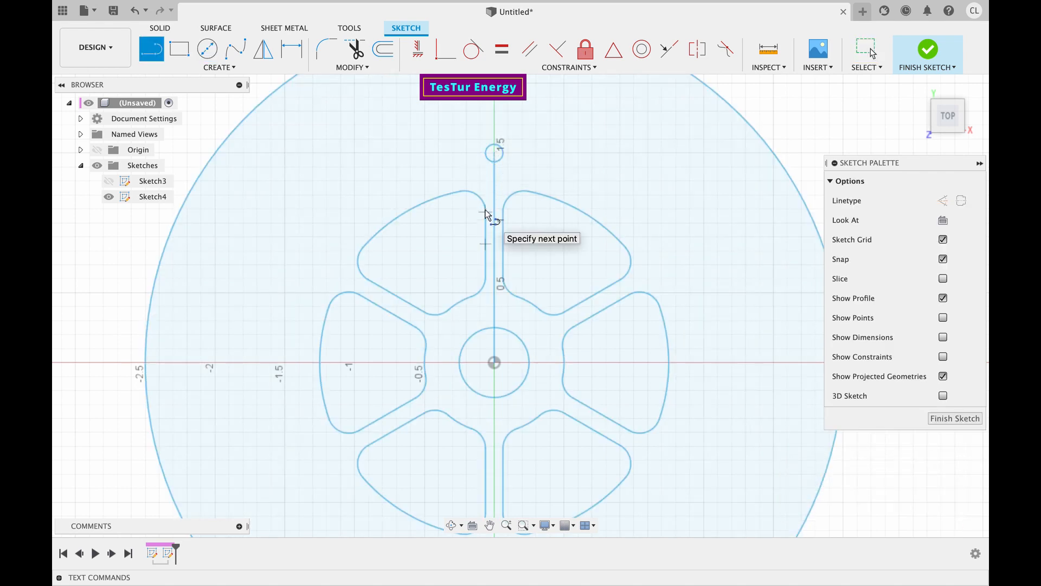
click(484, 154)
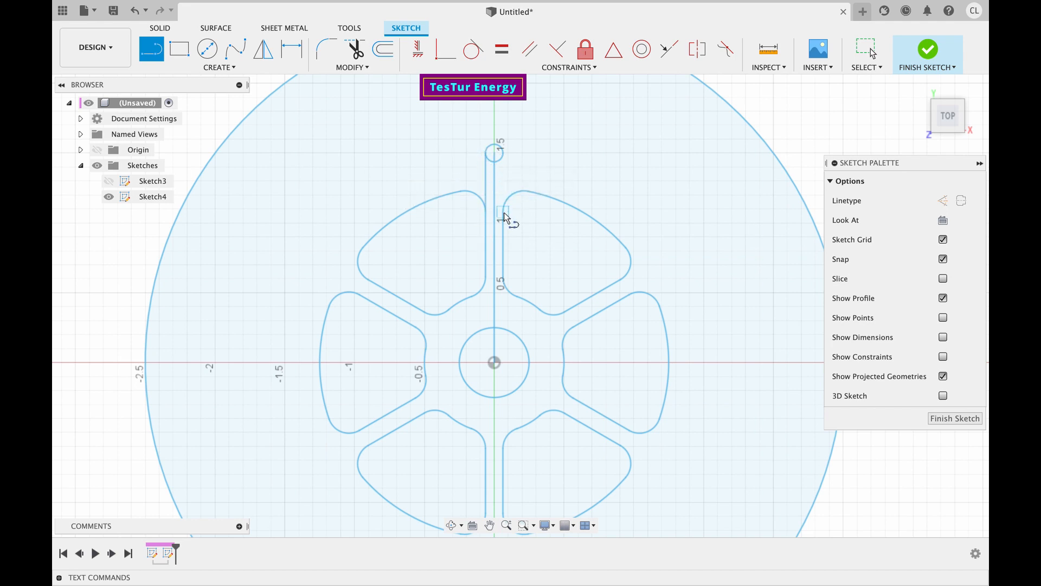
drag(503, 213, 503, 154)
key(Escape)
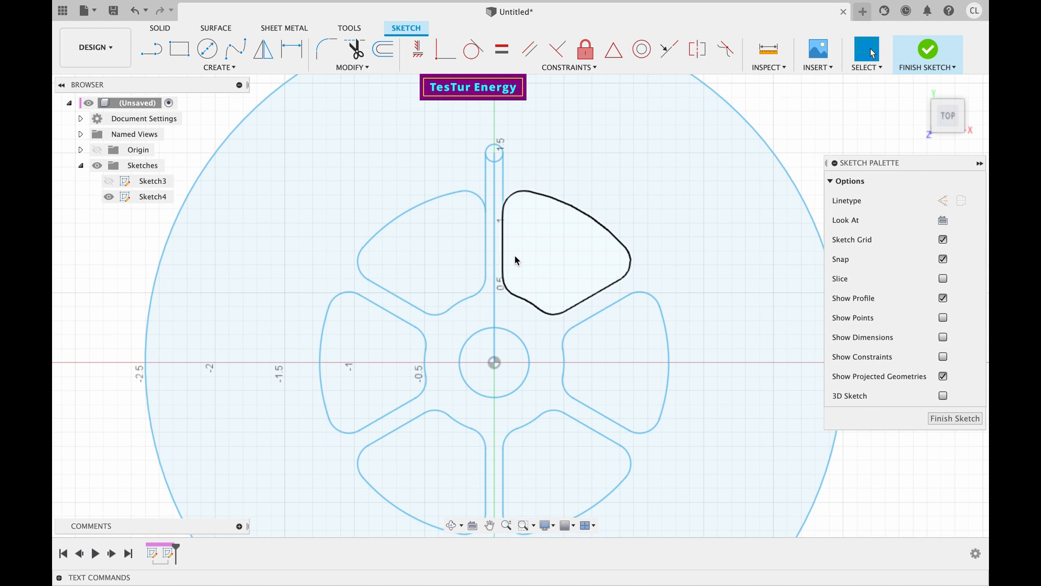
click(457, 303)
drag(453, 294, 451, 288)
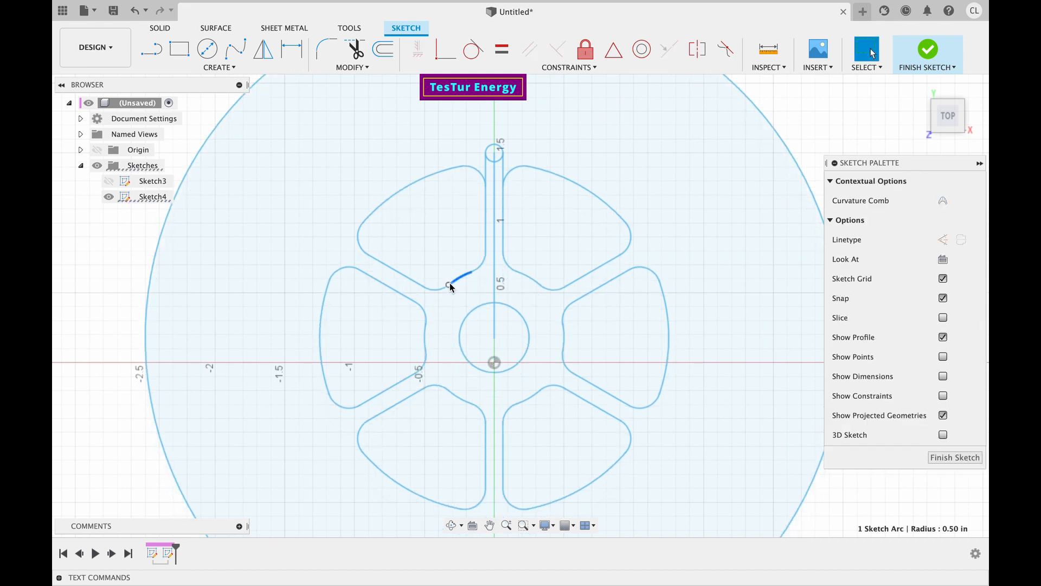
key(super+z)
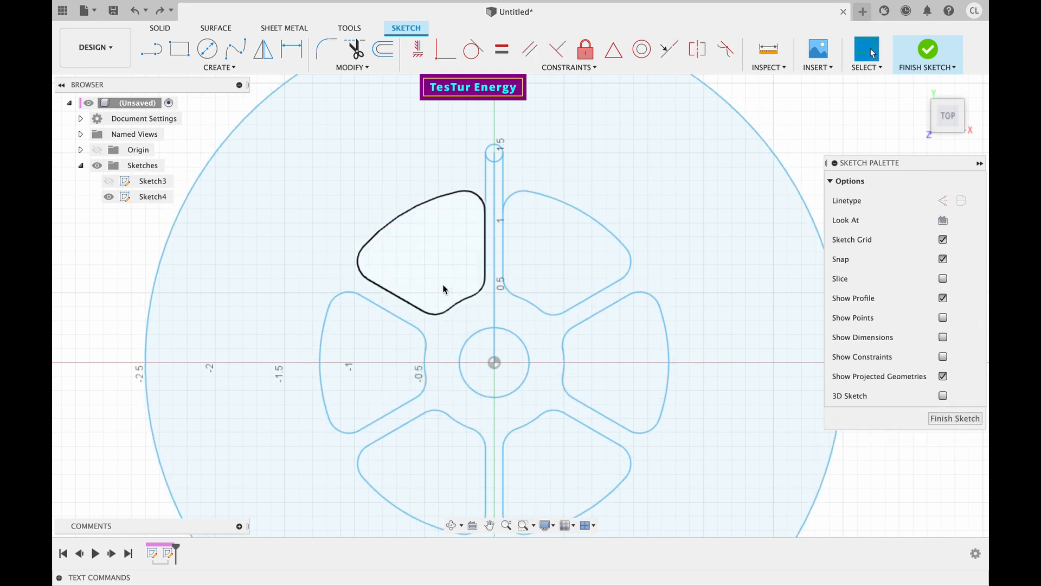
double_click(380, 294)
- Delete the vertical centre line and trim away the lower half of the 1/8 in circle, leaving a rounded spoke end
click(495, 186)
key(Delete)
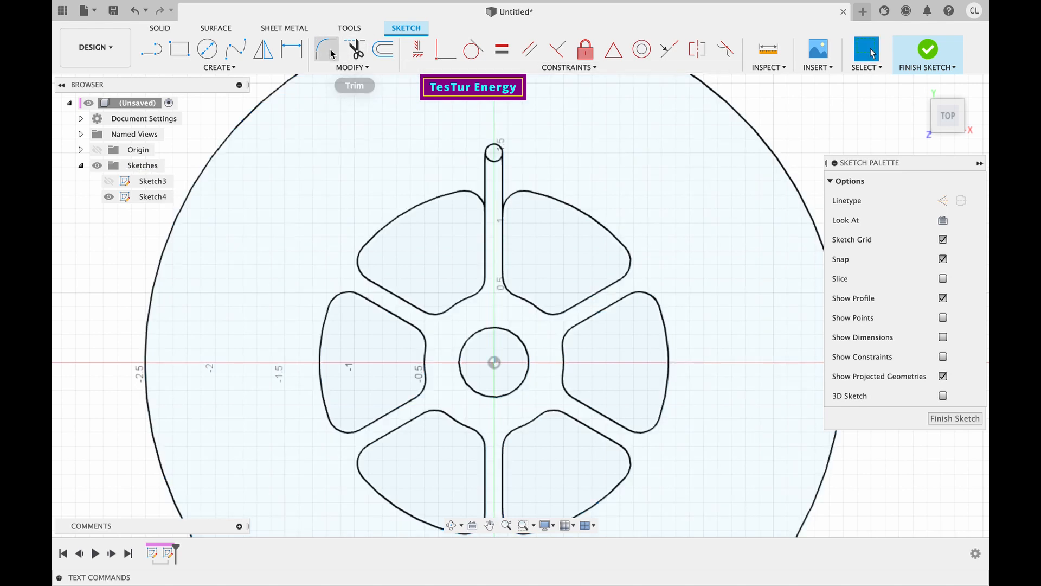
click(355, 49)
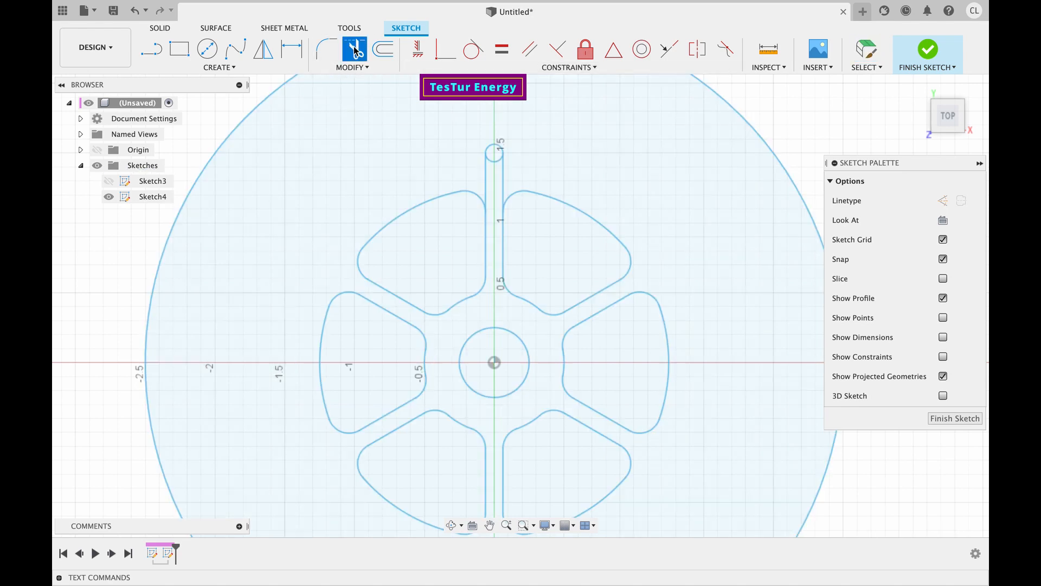
click(493, 163)
click(872, 52)
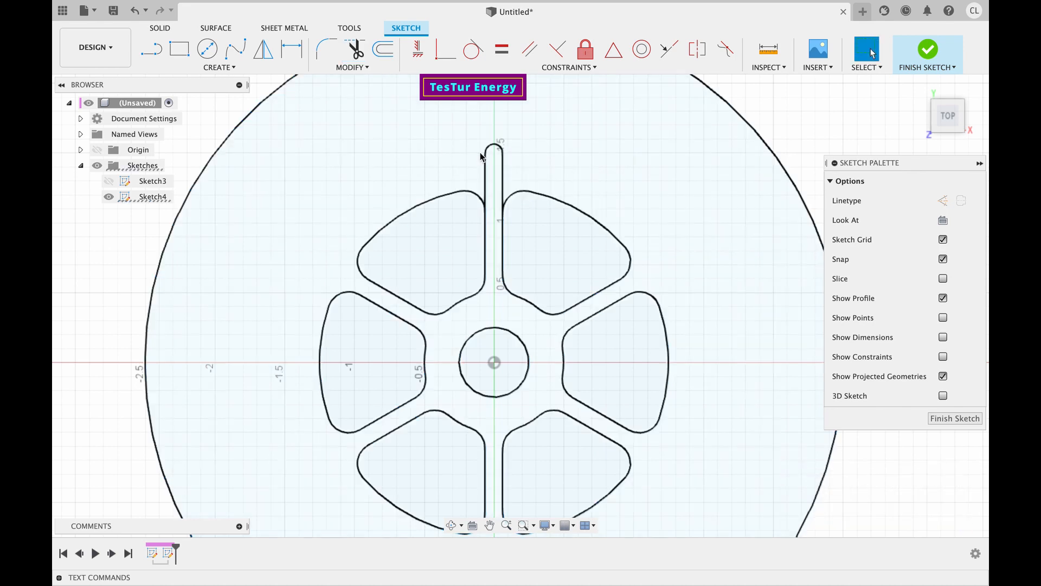
- Circular-pattern the rounded end arc and its two side lines around the origin over a full turn with quantity 6
click(486, 182)
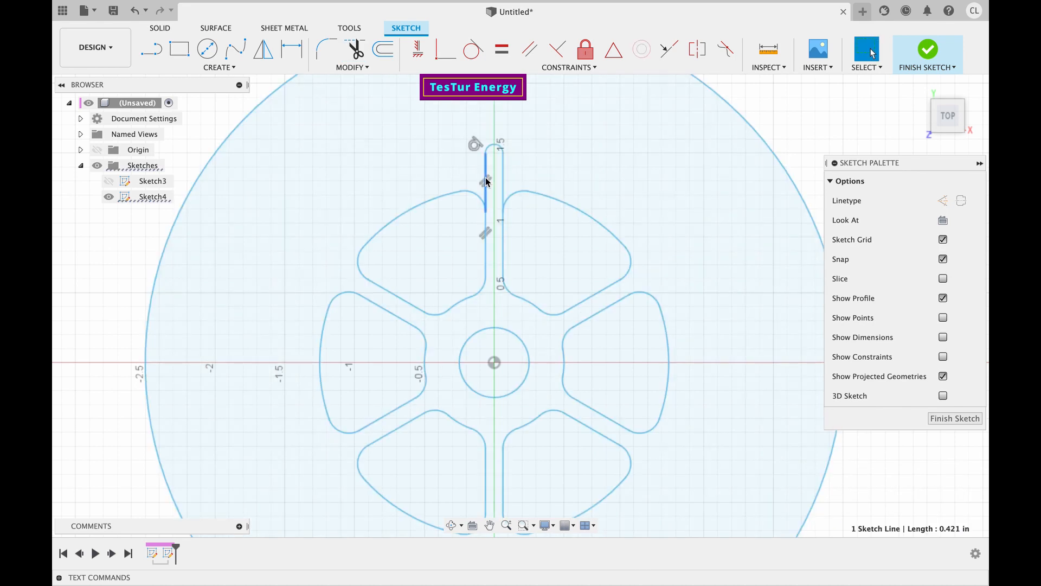
shift+click(497, 150)
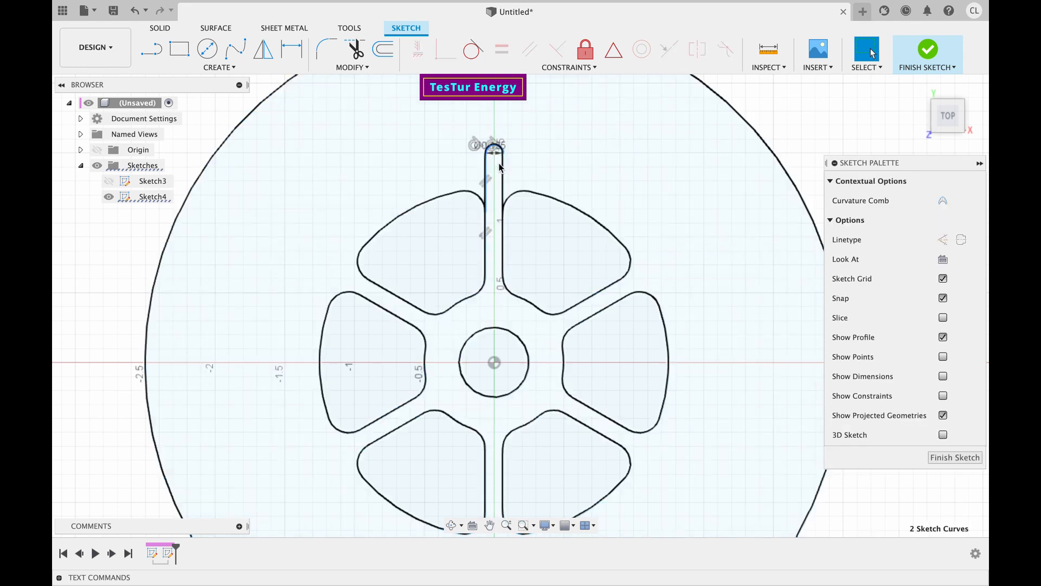
click(233, 67)
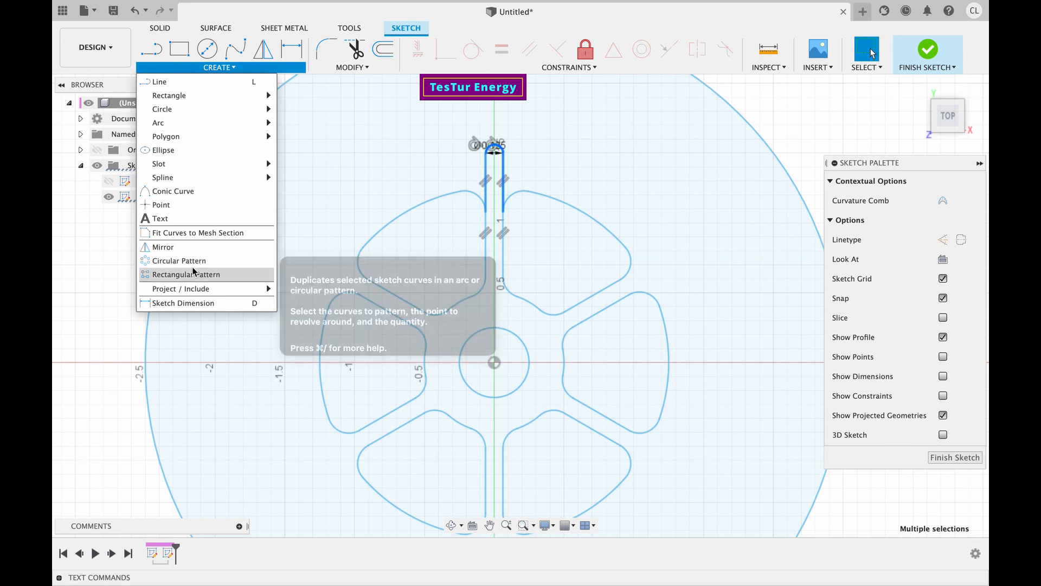
click(167, 263)
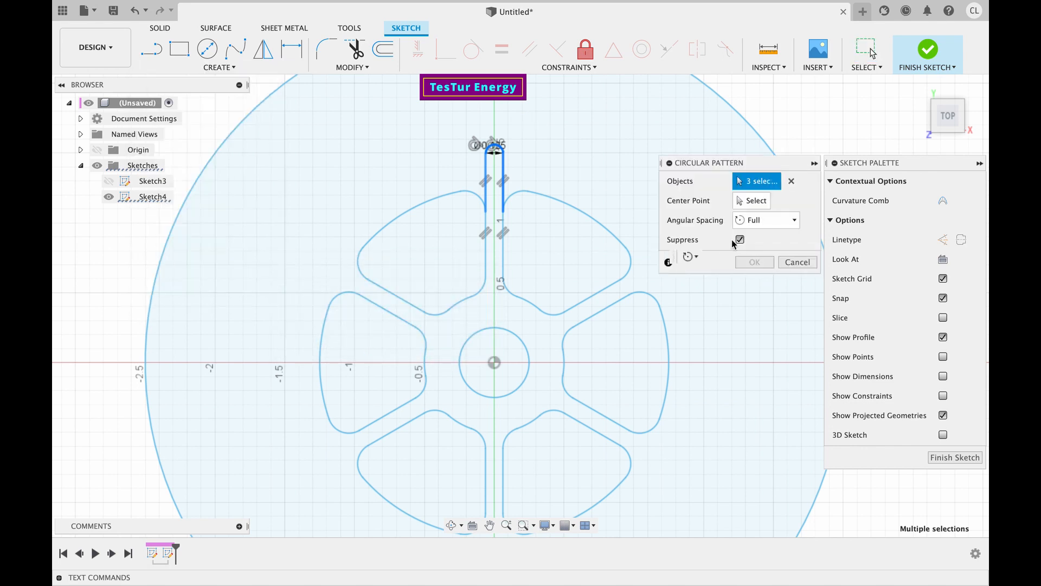
click(494, 363)
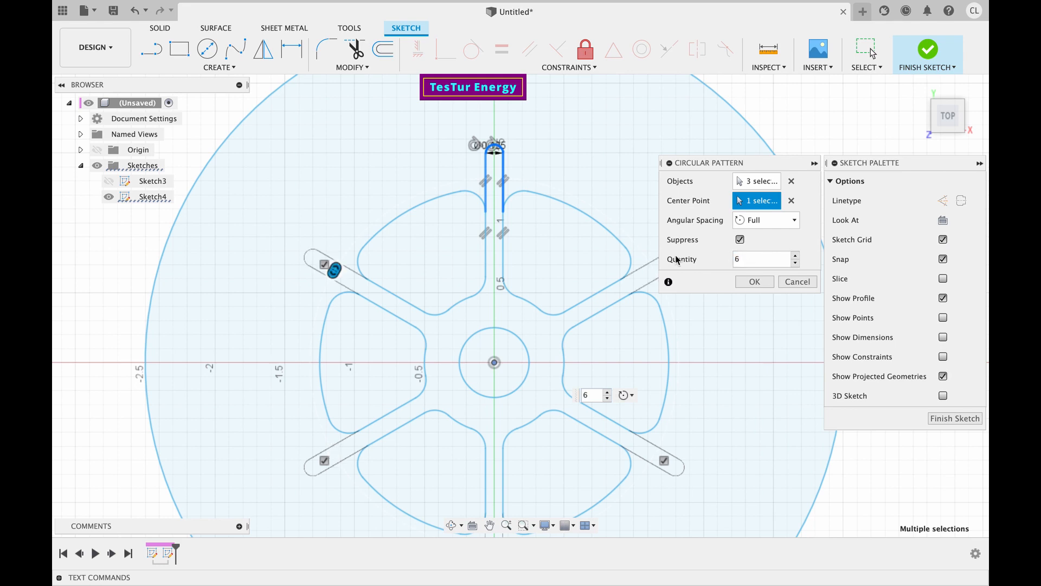
click(755, 282)
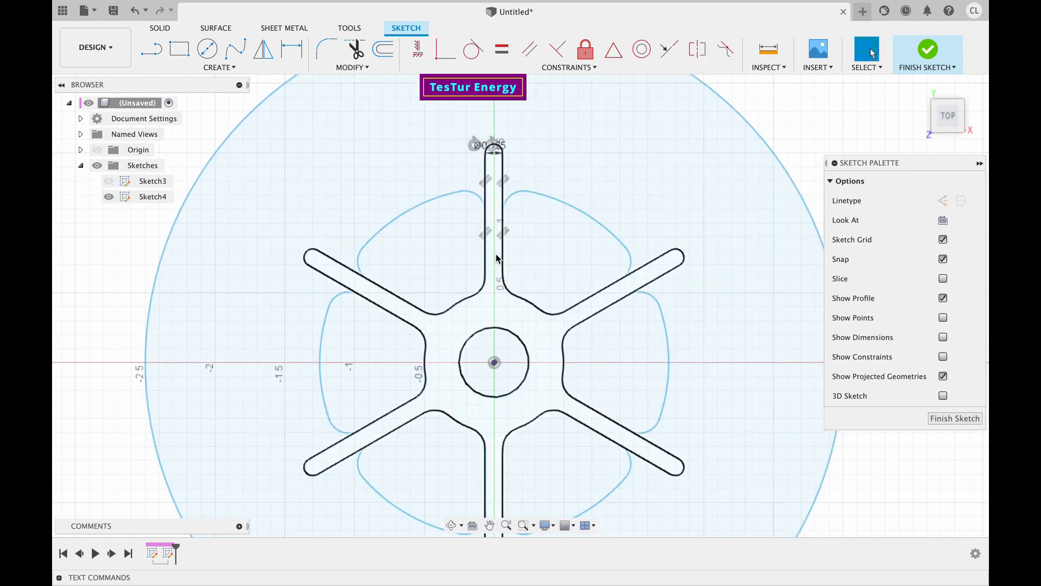
- Select and delete the outer arcs and outer corner fillets of all six openings, keeping only the star-shaped spoke outline
click(360, 267)
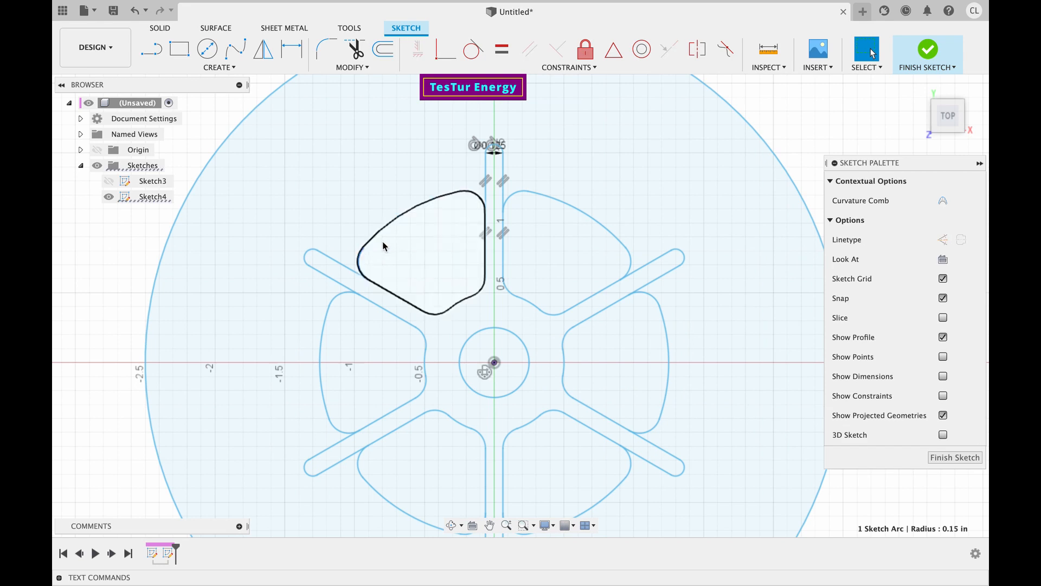
click(475, 197)
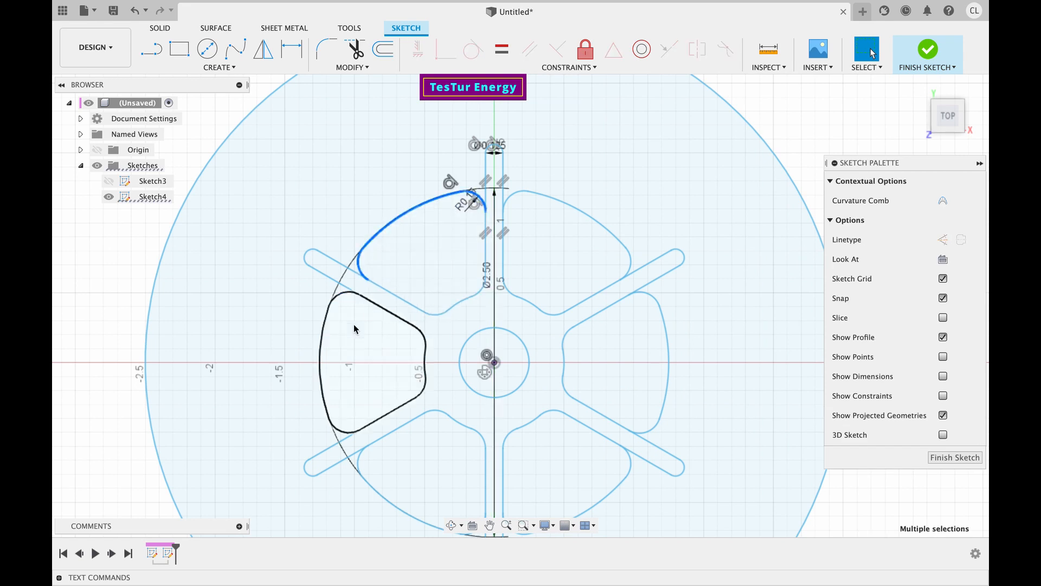
click(327, 320)
click(339, 429)
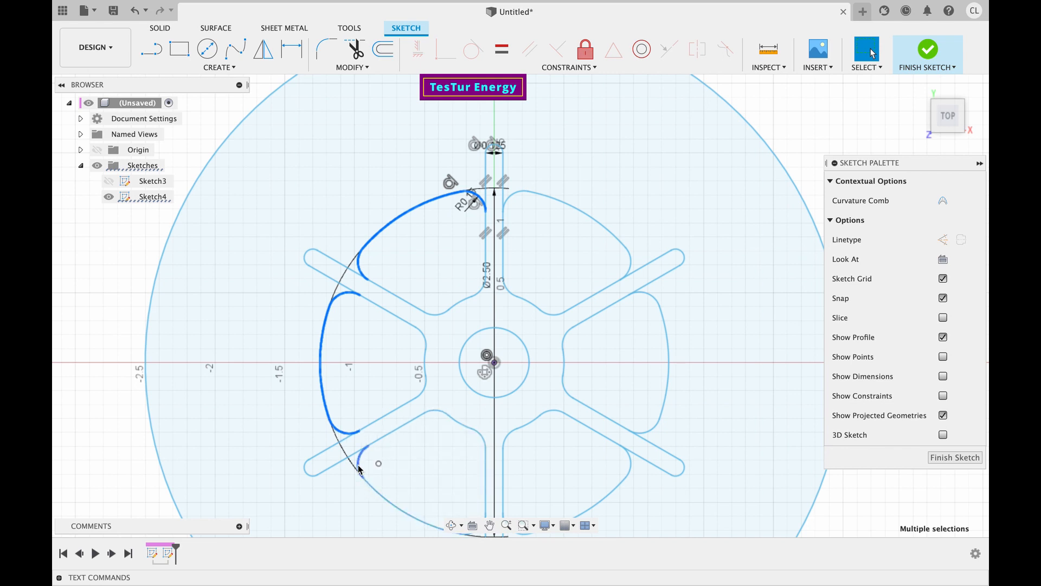
click(372, 487)
scroll(503, 476, down, 3)
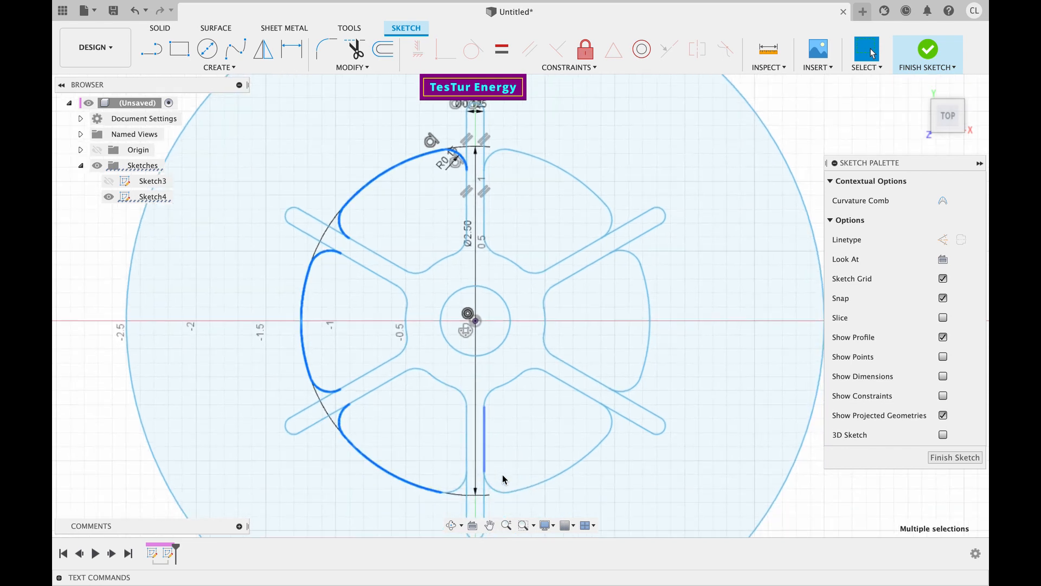
click(462, 487)
click(503, 493)
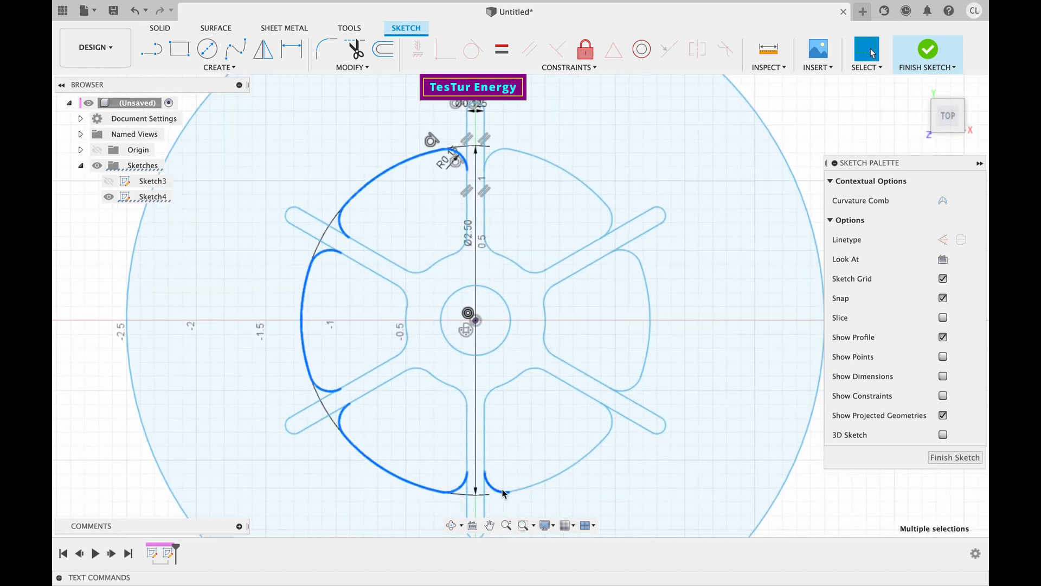
click(532, 490)
click(612, 428)
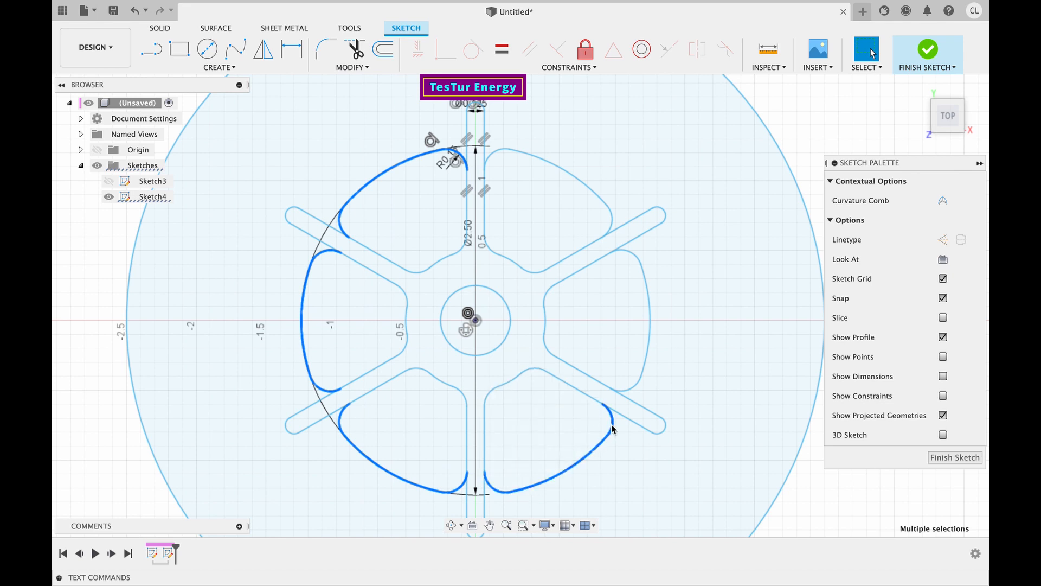
click(630, 390)
click(649, 337)
shift+click(636, 256)
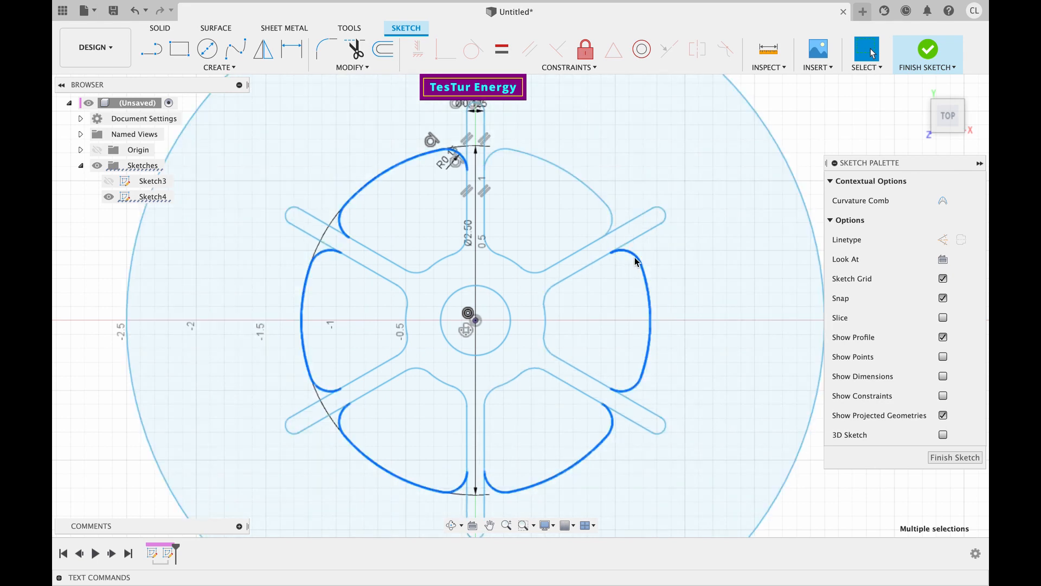
shift+click(612, 221)
shift+click(591, 189)
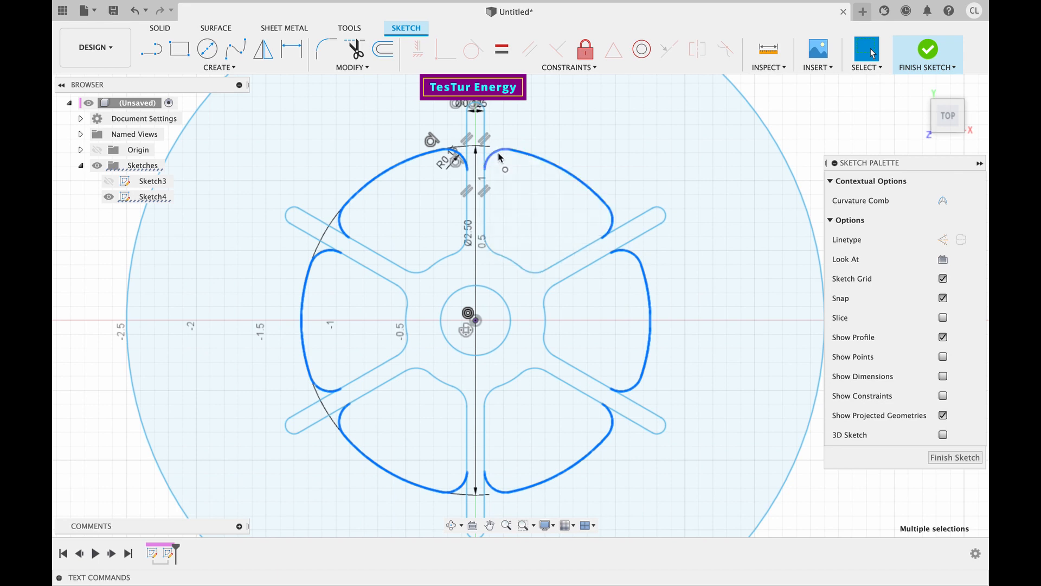
key(Delete)
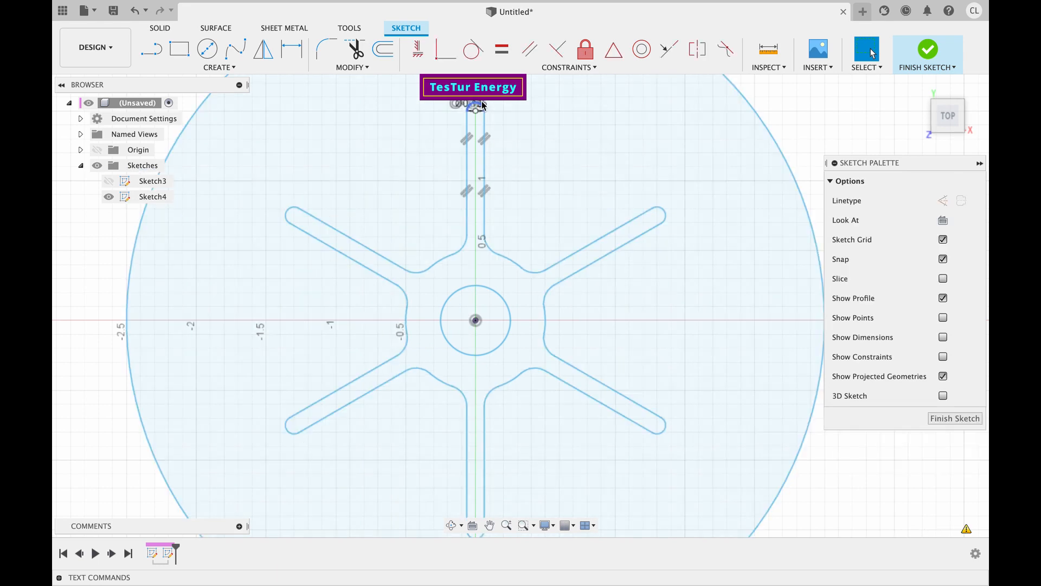
- Delete the diameter dimension on the rounded end of the upper vertical spoke
scroll(485, 105, up, 5)
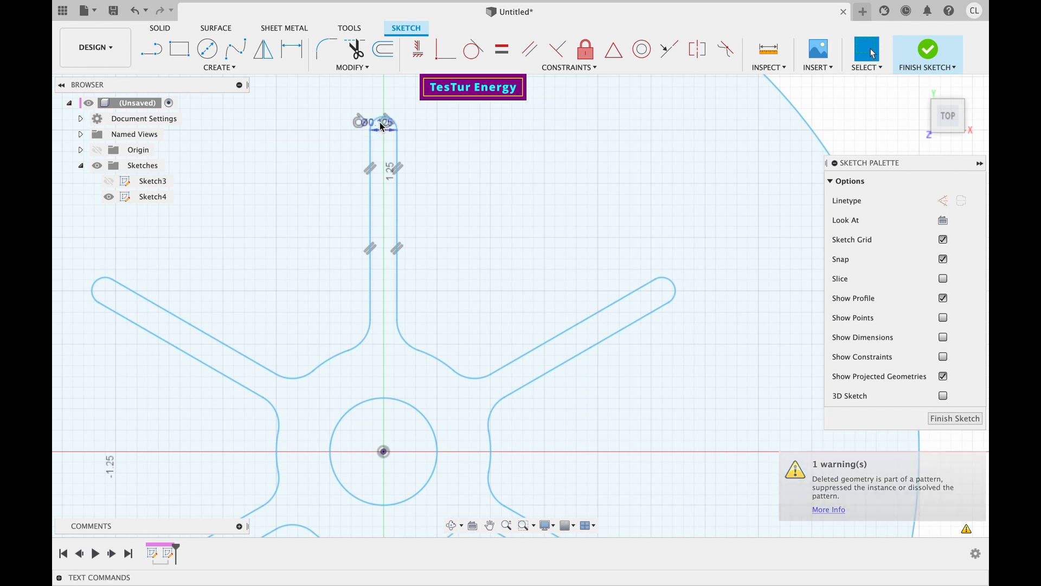
click(382, 125)
key(Escape)
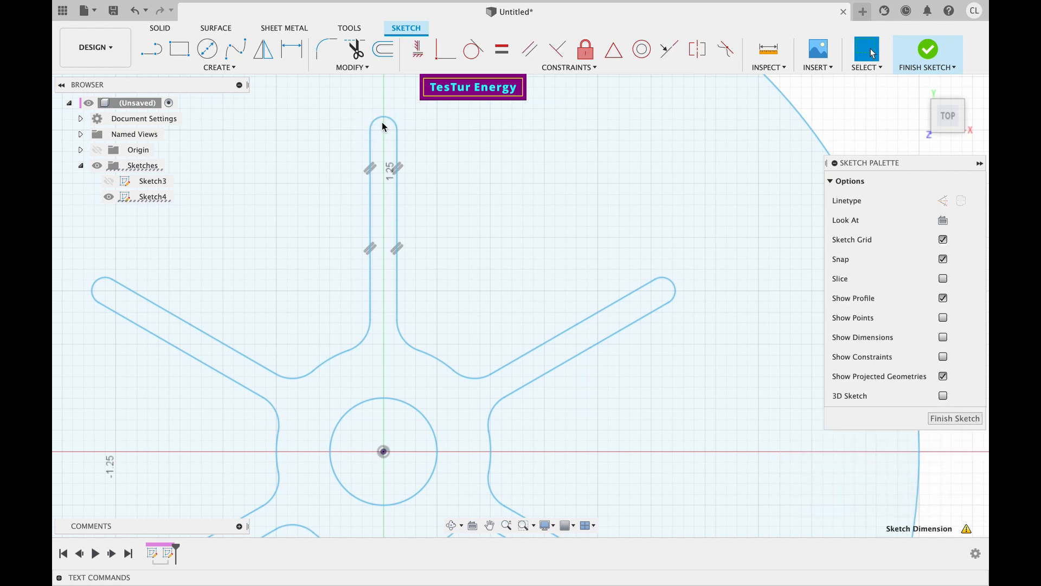
scroll(601, 154, down, 5)
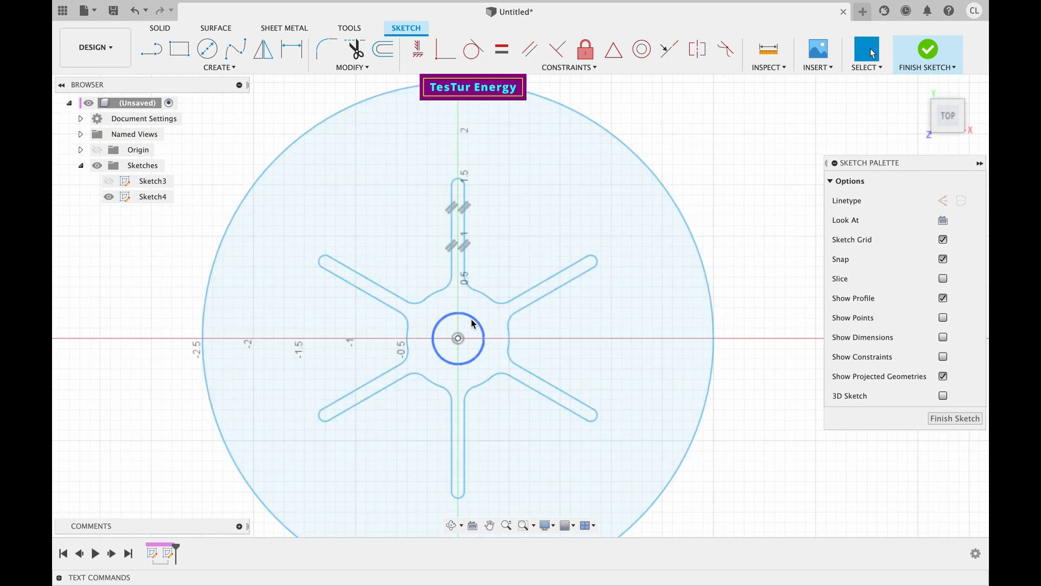
- Delete the outer disc circle from Sketch4 and finish the sketch with Sketch3 made visible
click(265, 172)
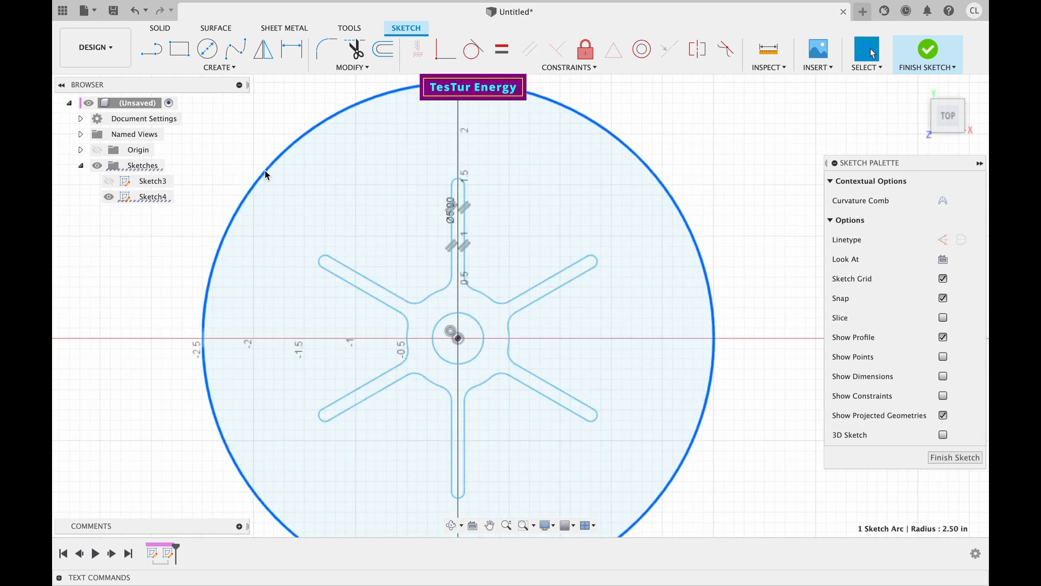
key(Delete)
click(109, 182)
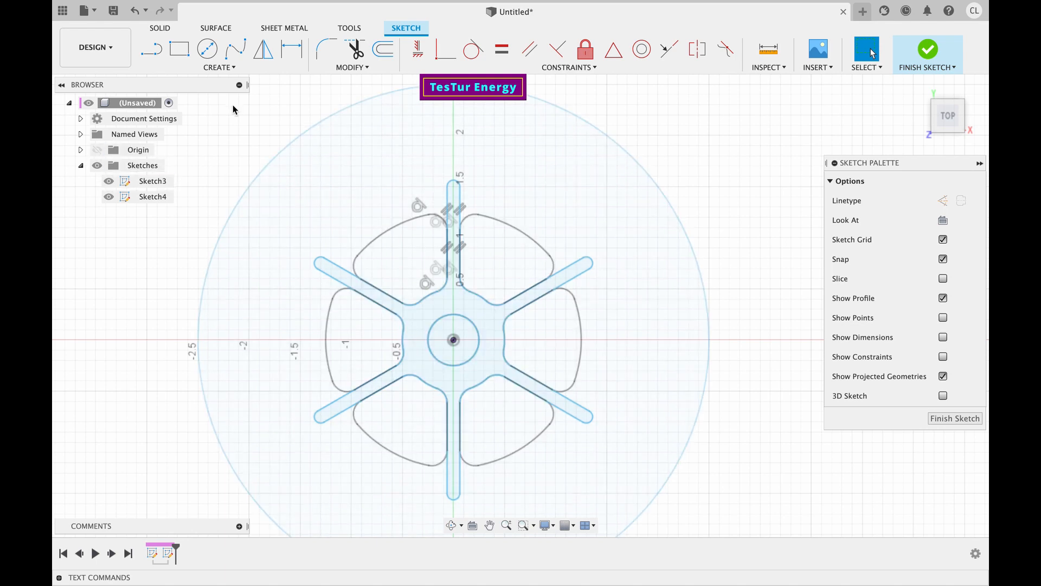
click(928, 50)
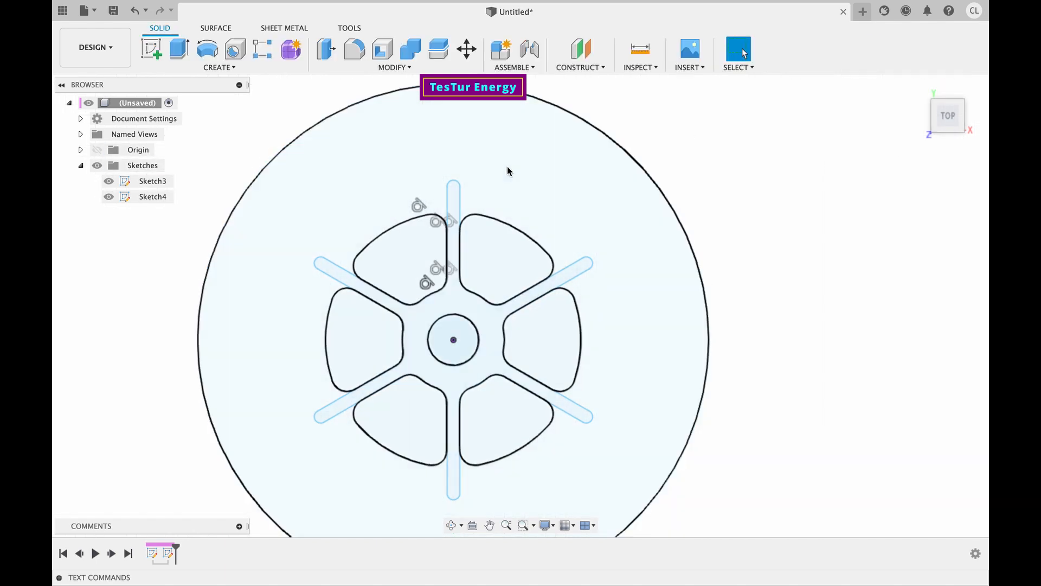
- Select the disc profile of Sketch3 and the whole of Sketch4 in turn to compare the disc and star outlines
click(483, 312)
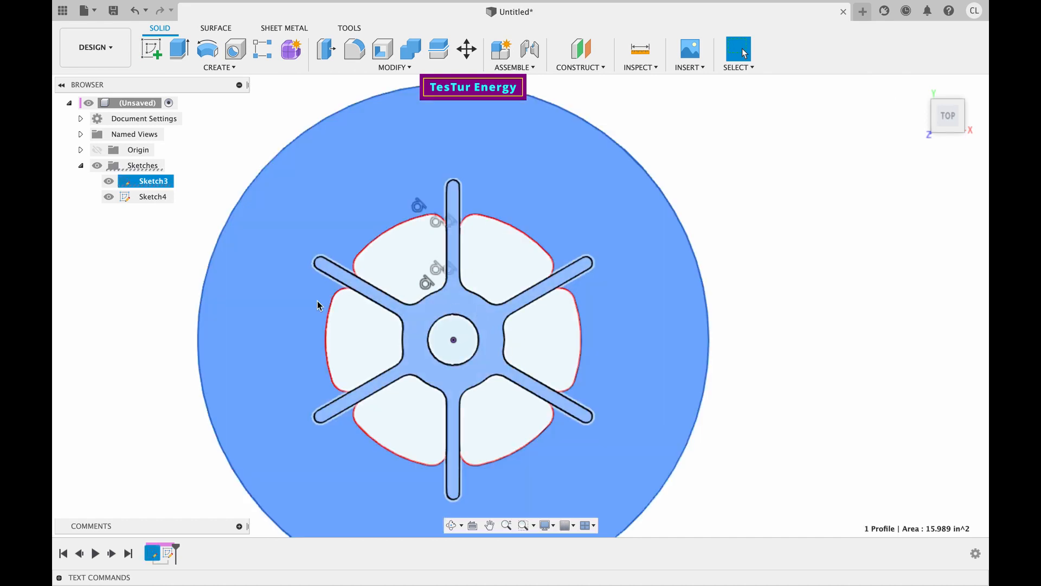
click(155, 292)
click(134, 201)
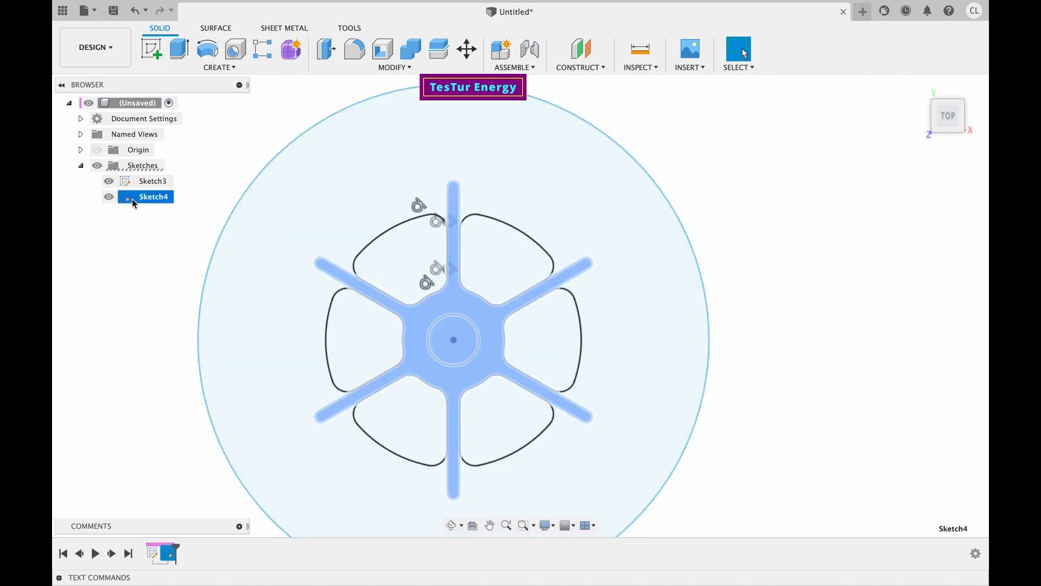
key(Escape)
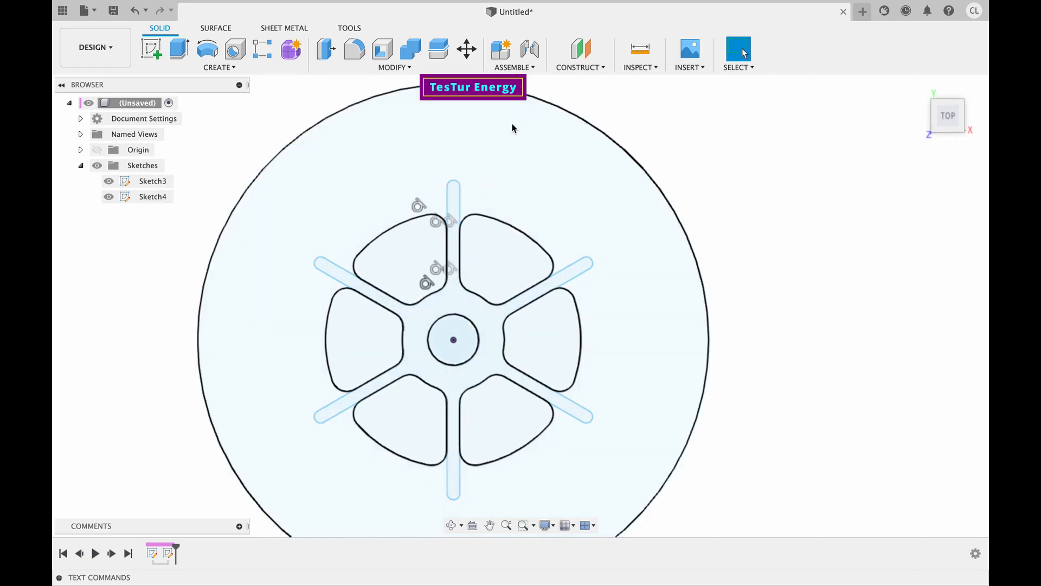
scroll(788, 123, down, 3)
scroll(787, 122, up, 4)
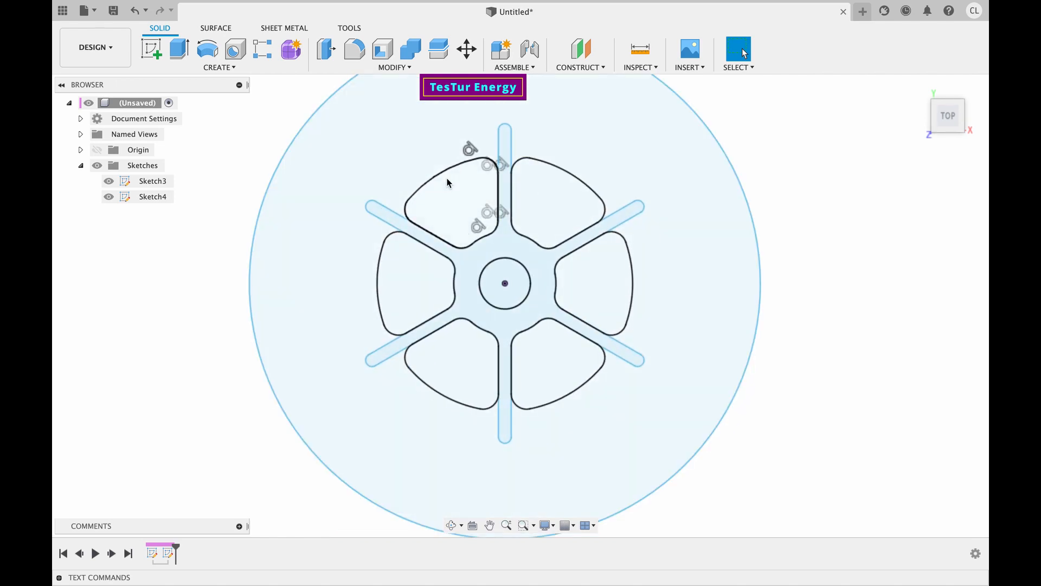
scroll(448, 183, right, 2)
scroll(447, 184, up, 1)
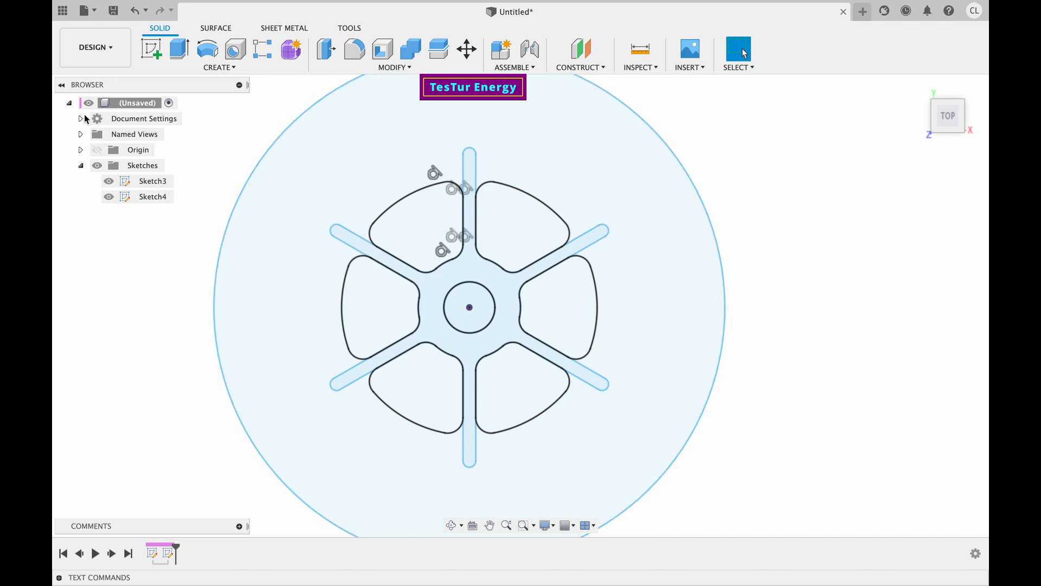
- Switch from the Design workspace to the Manufacture workspace with the whole disc in view
click(95, 48)
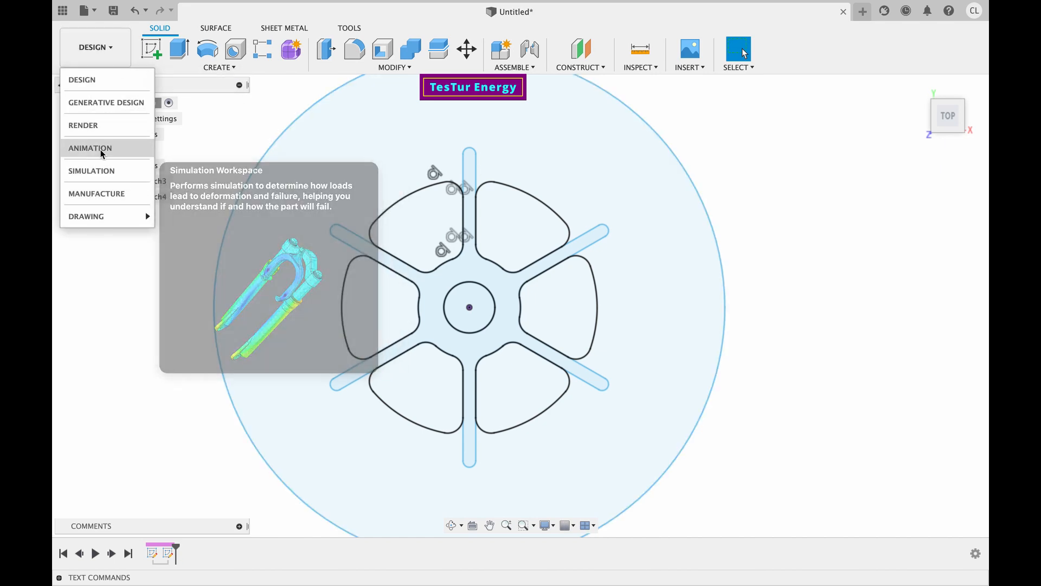
click(101, 194)
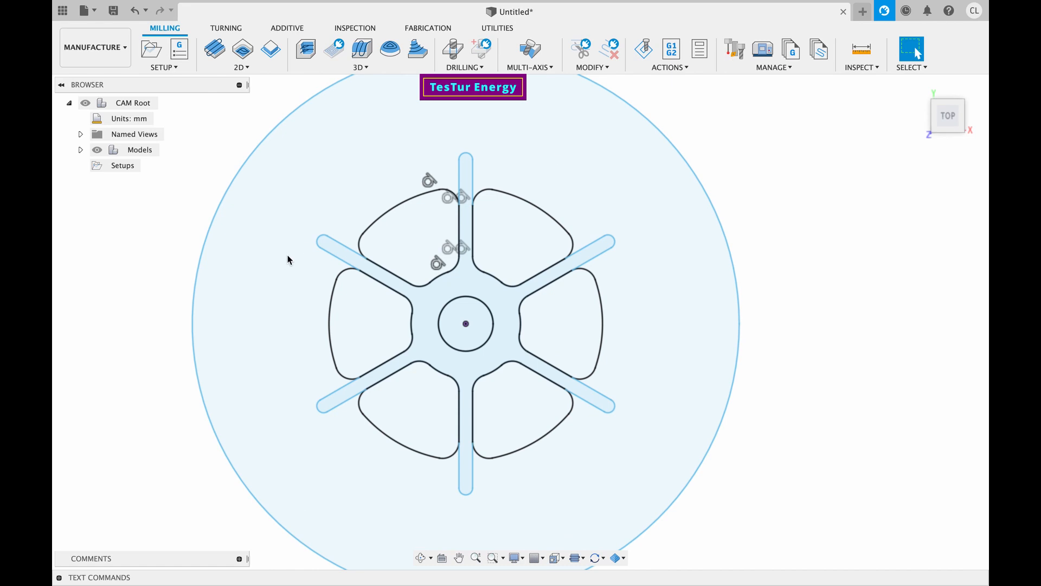
scroll(286, 264, left, 1)
scroll(286, 264, down, 3)
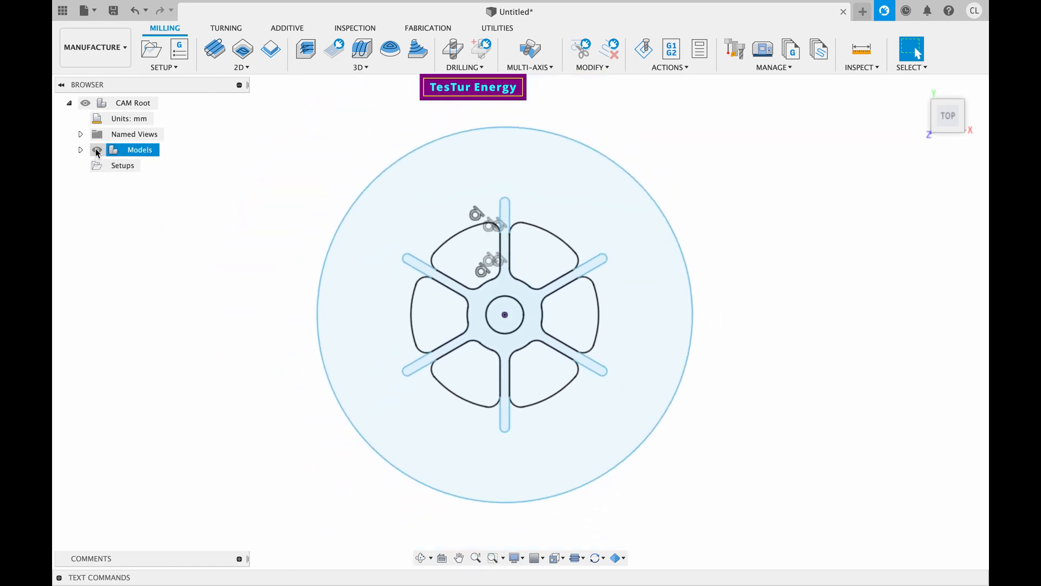
- Create a milling setup with a stock box point origin, using the (Unsaved) component as its model
click(152, 54)
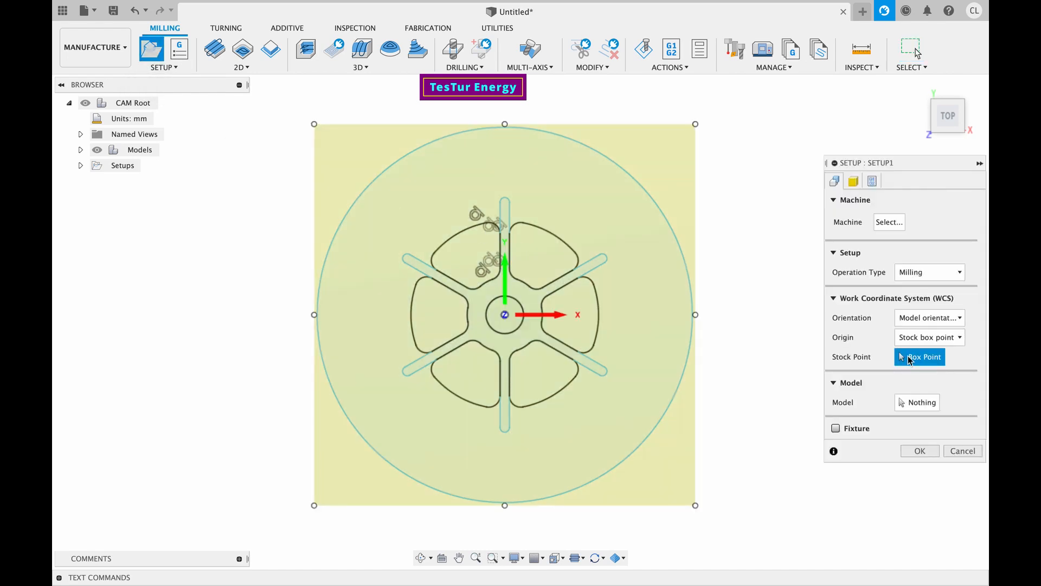
click(918, 402)
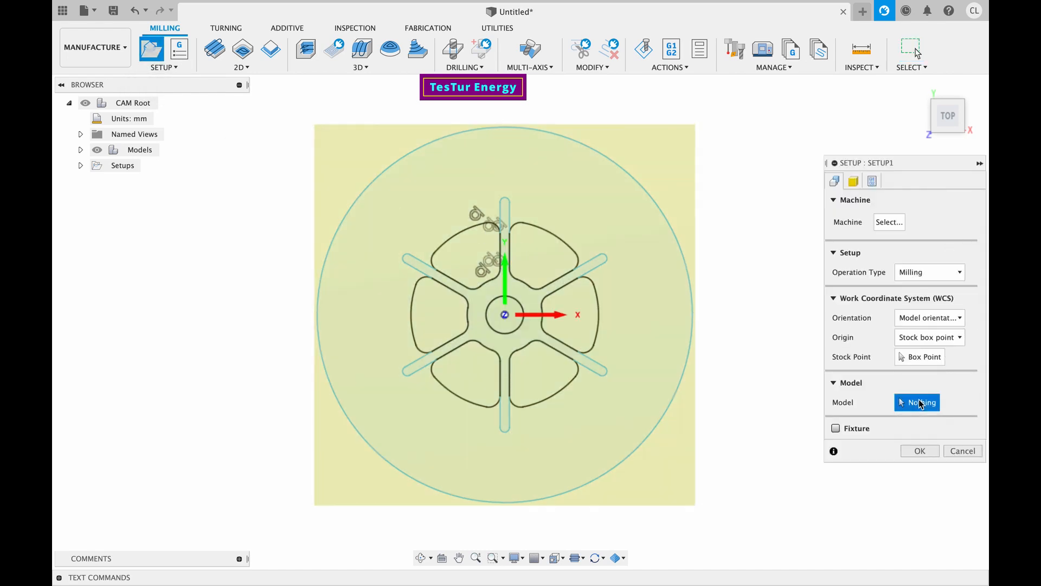
click(81, 166)
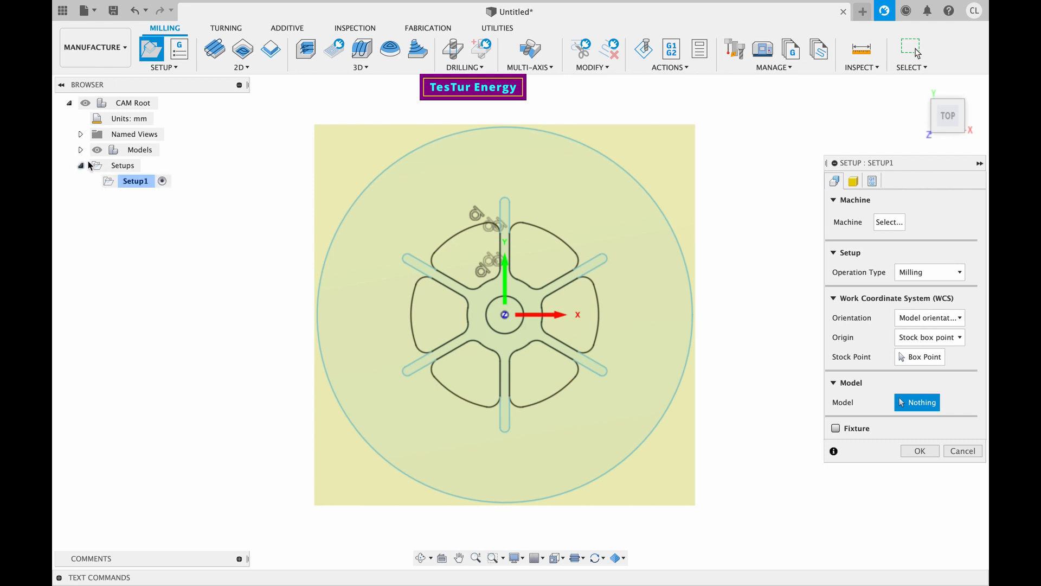
click(81, 150)
click(92, 166)
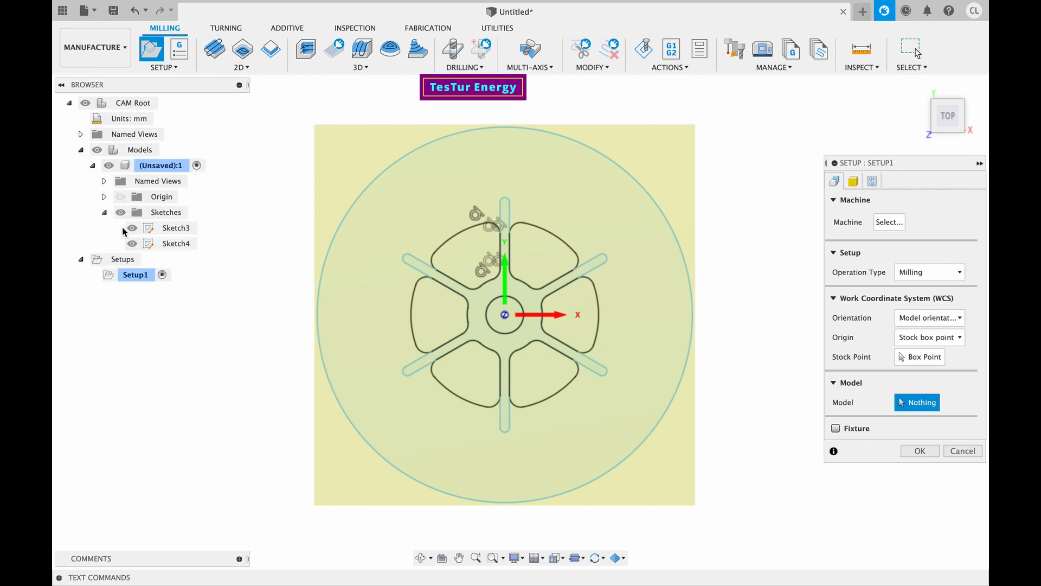
click(134, 278)
click(154, 231)
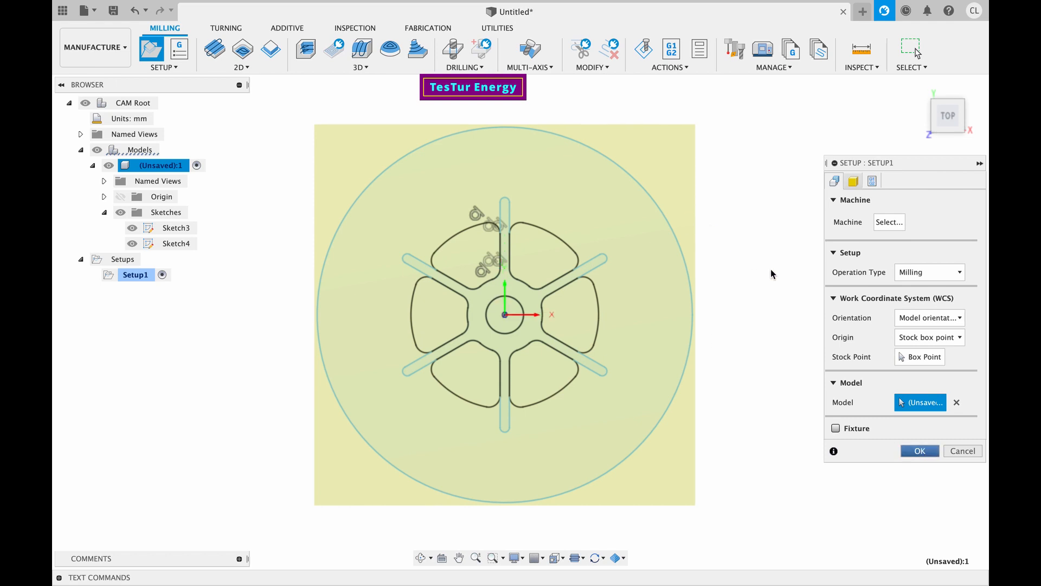
key(Return)
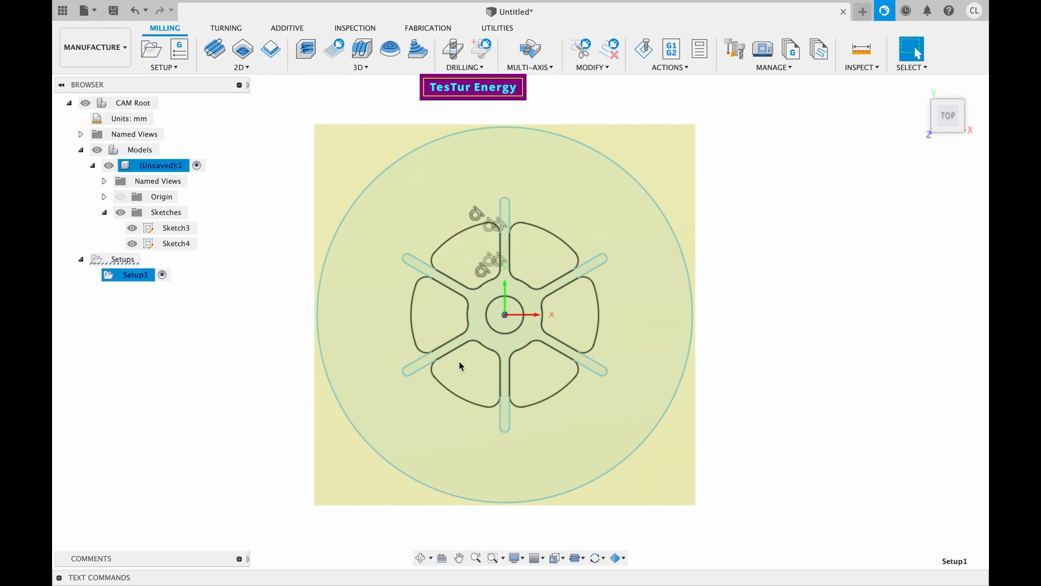
- Inspect the setup's stock box around the disc from a tilted view and return to the top view
shift+scroll(459, 362, down, 10)
shift+scroll(459, 361, up, 10)
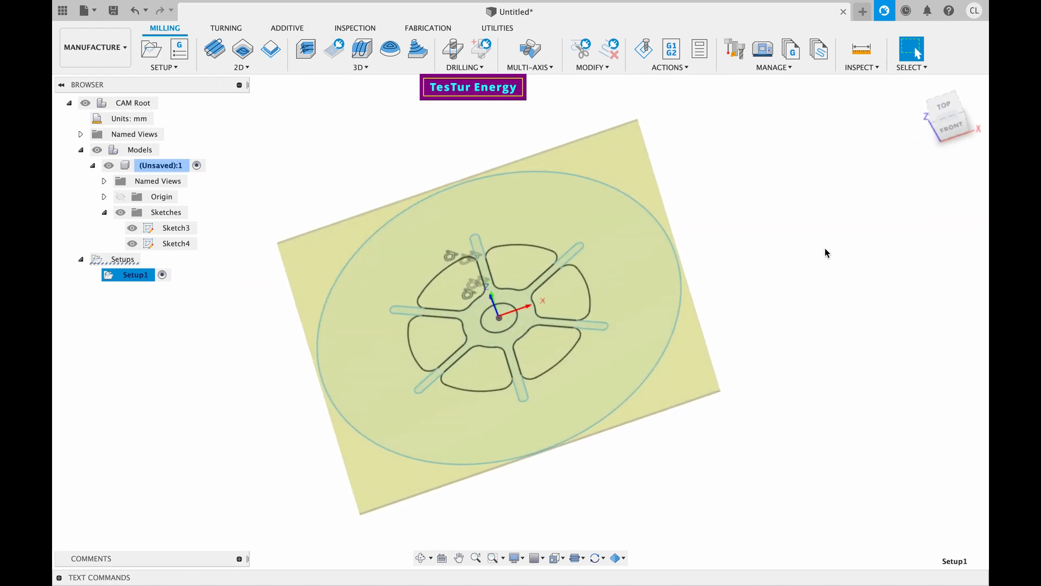
click(944, 106)
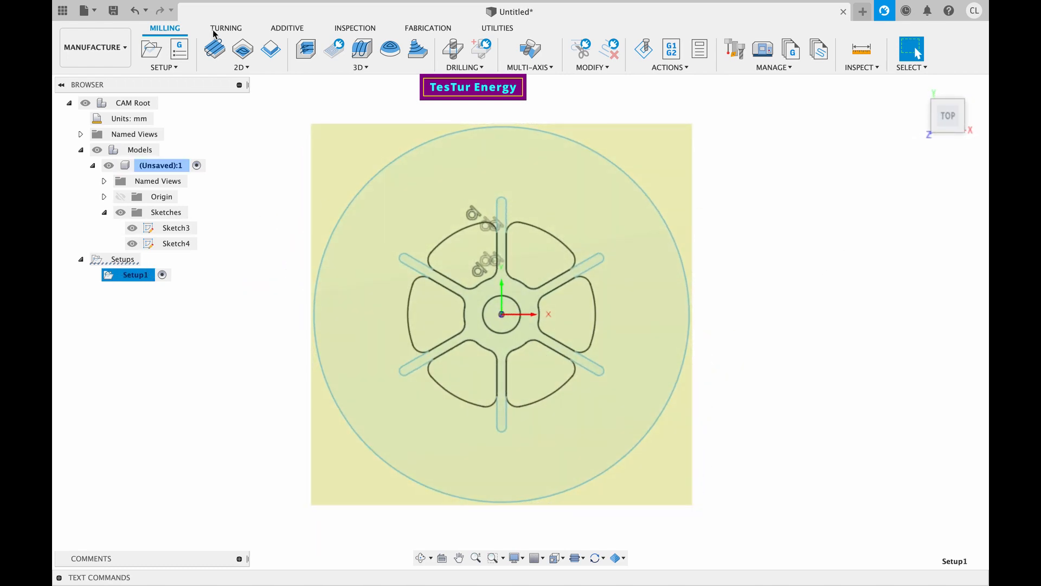
click(246, 68)
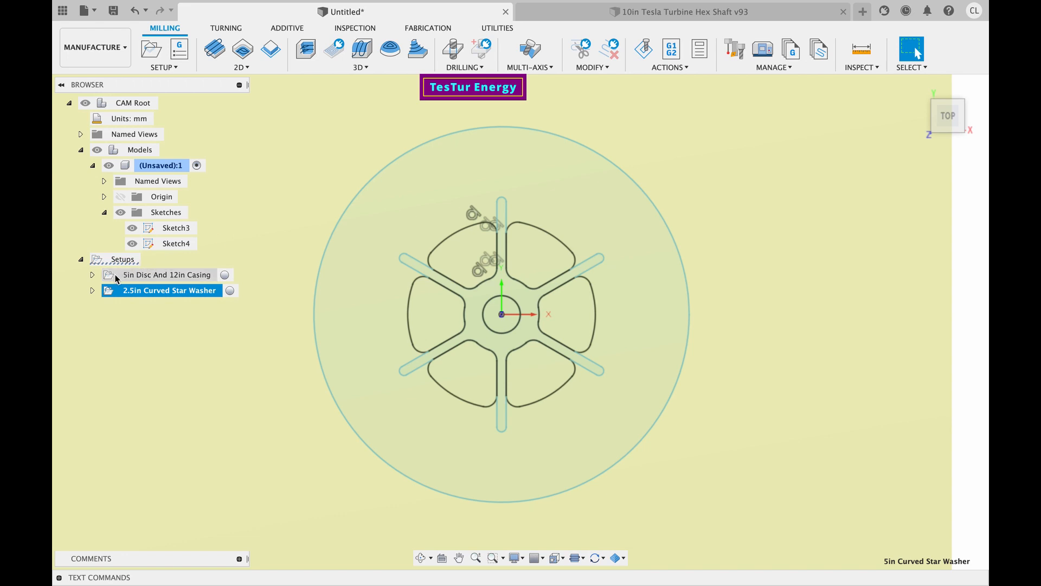
- Examine the toolpath operations contained in the 5in Disc And 12in Casing setup
click(111, 275)
click(92, 275)
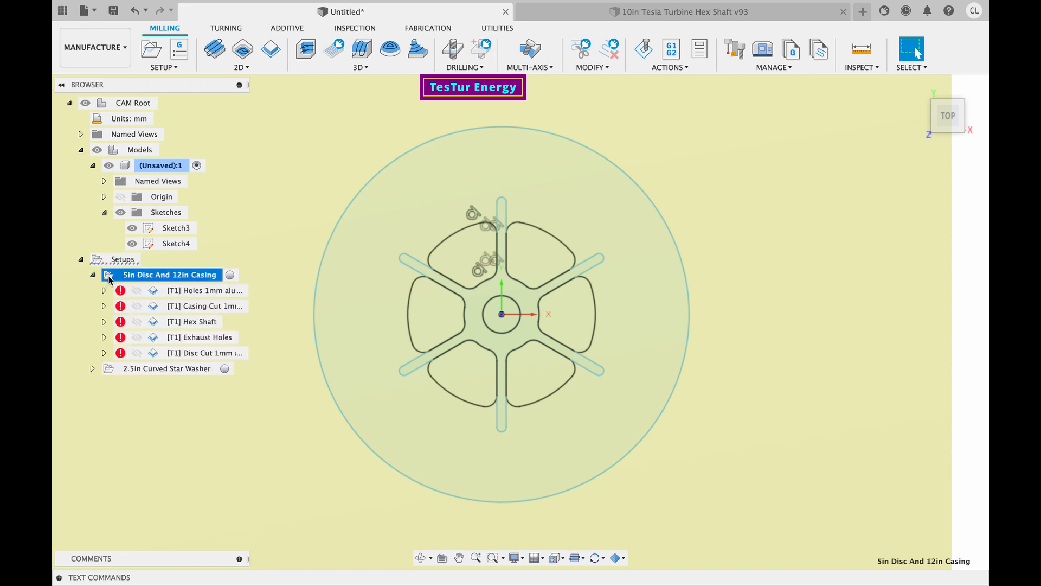
click(93, 275)
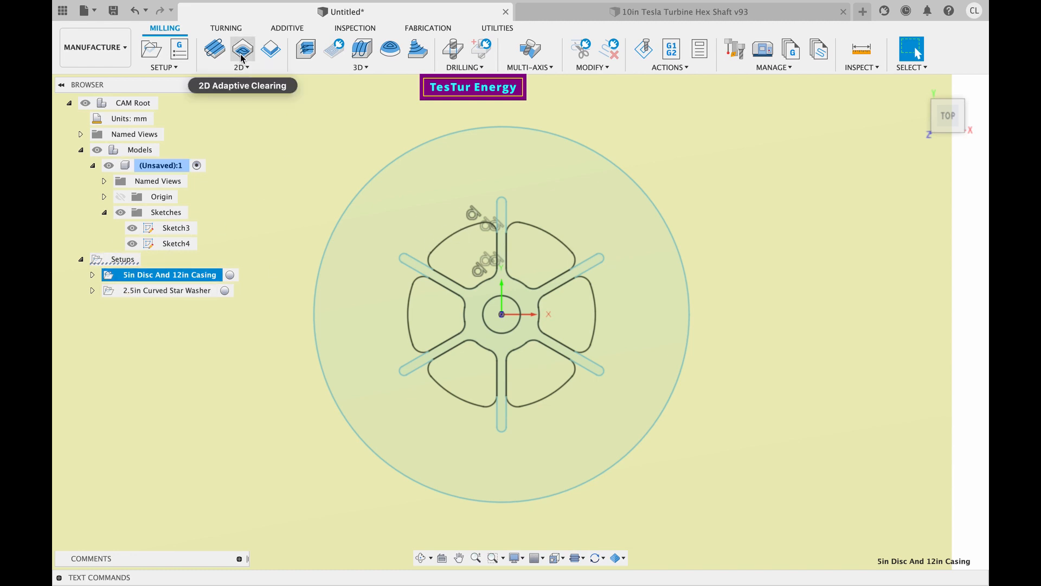
- Deselect the 5in Disc And 12in Casing setup and start a 2D Contour operation
click(243, 72)
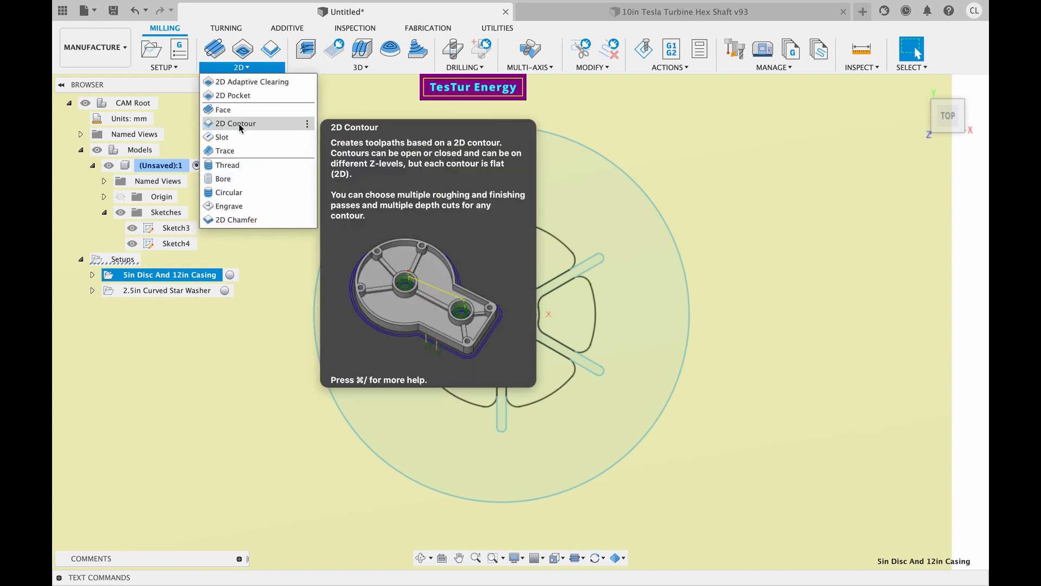
click(684, 167)
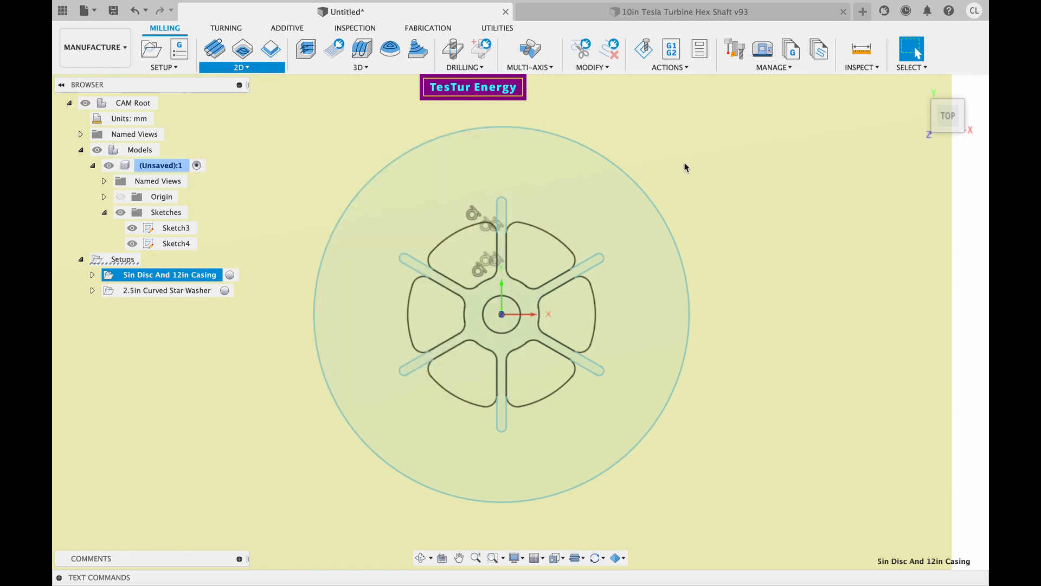
click(685, 167)
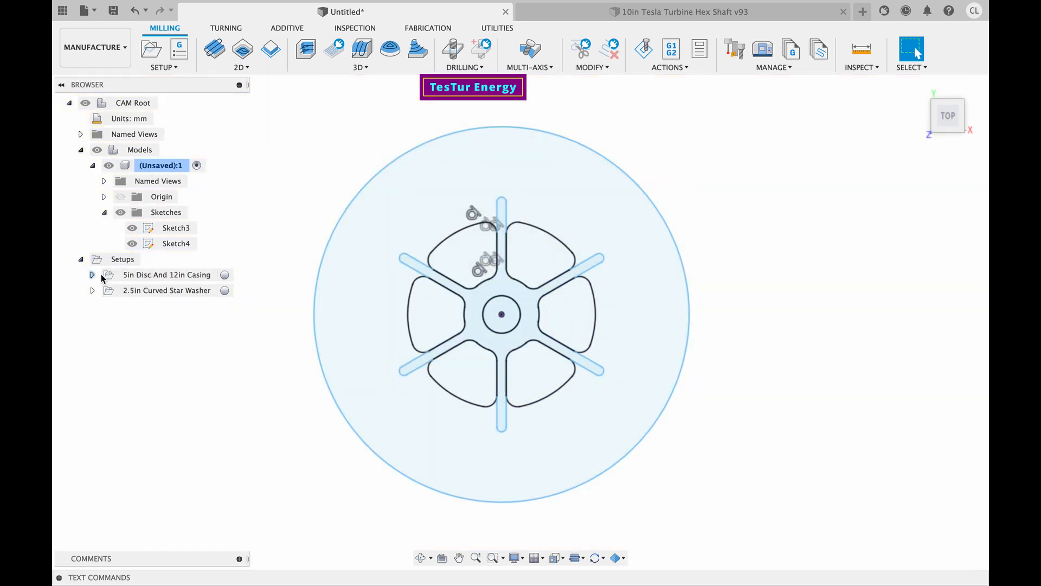
click(235, 68)
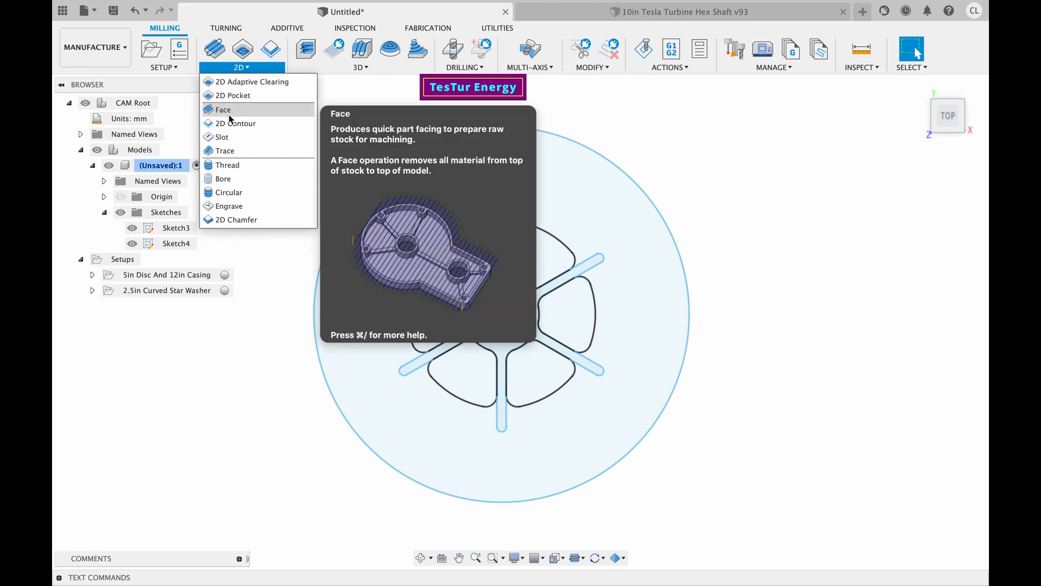
click(234, 123)
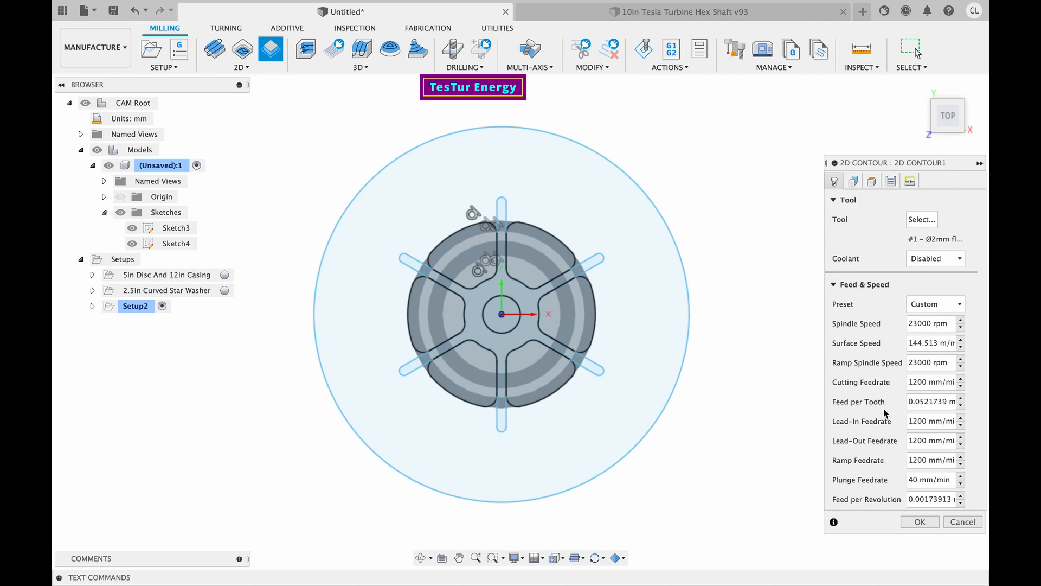
- Review the height, passes, linking and lead-in settings of the 2D Contour operation
click(872, 182)
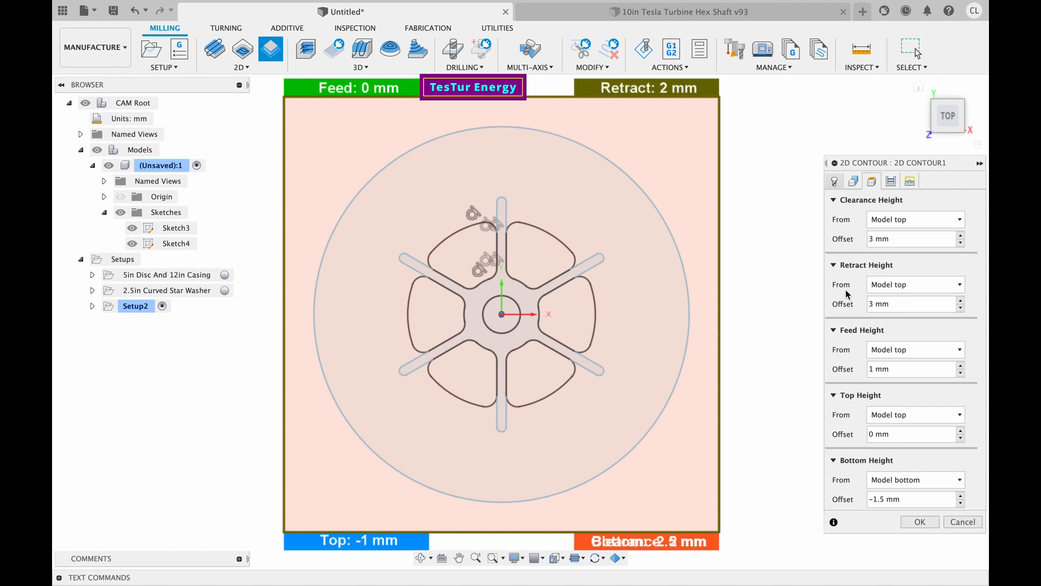
click(891, 180)
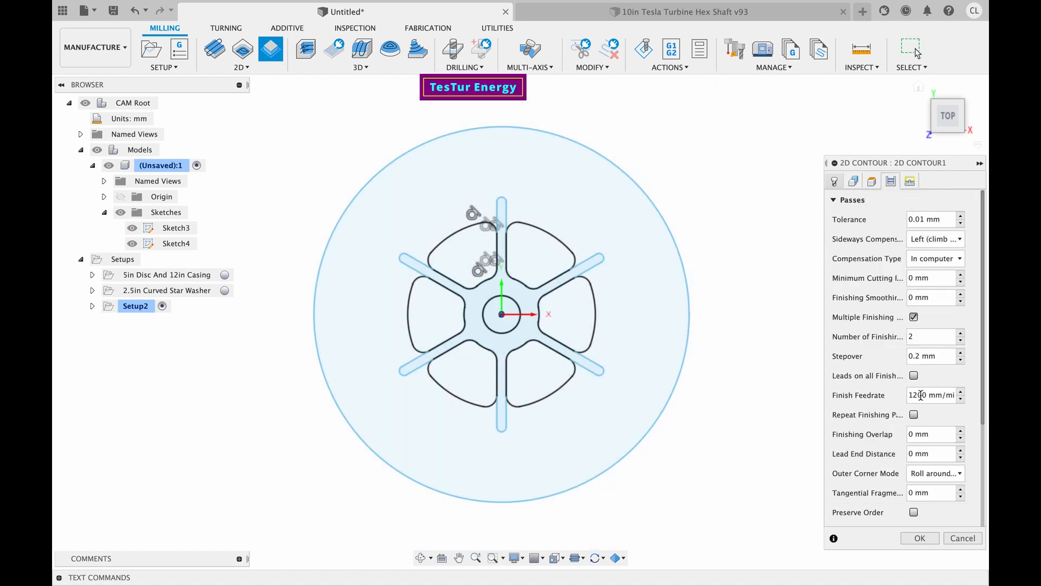
scroll(867, 263, down, 5)
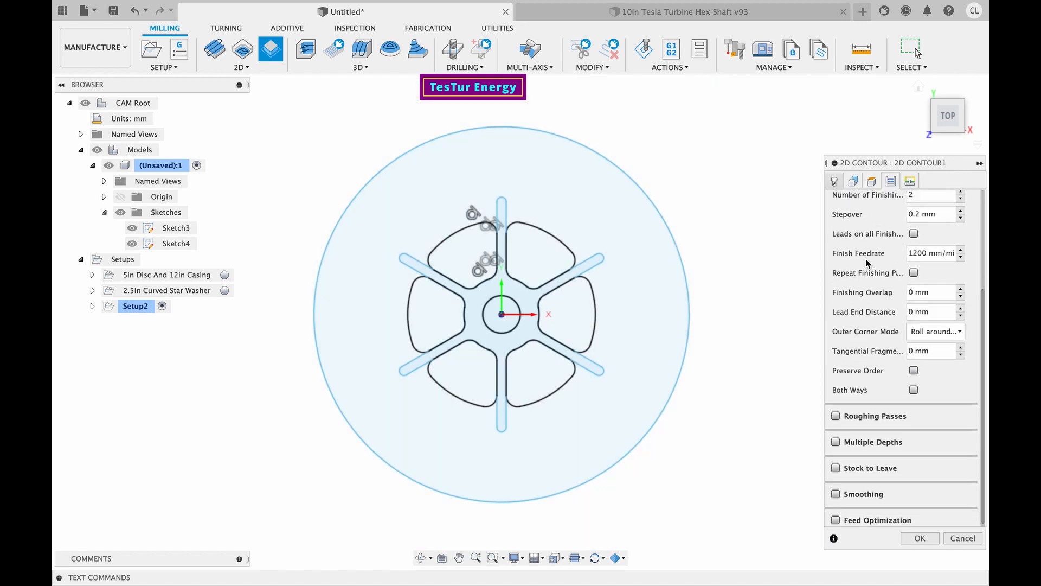
scroll(867, 263, down, 1)
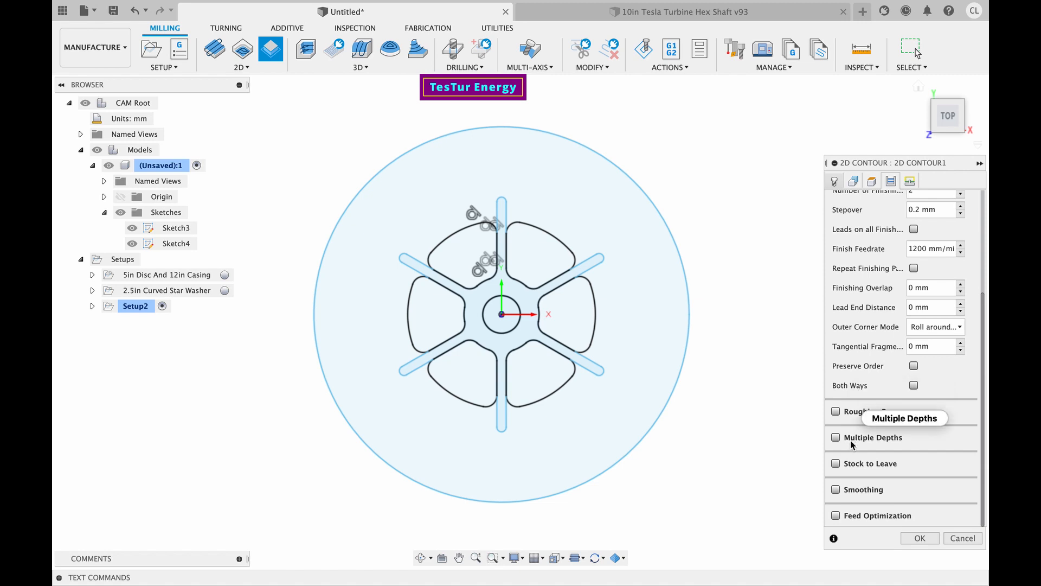
scroll(854, 295, up, 5)
scroll(854, 295, up, 3)
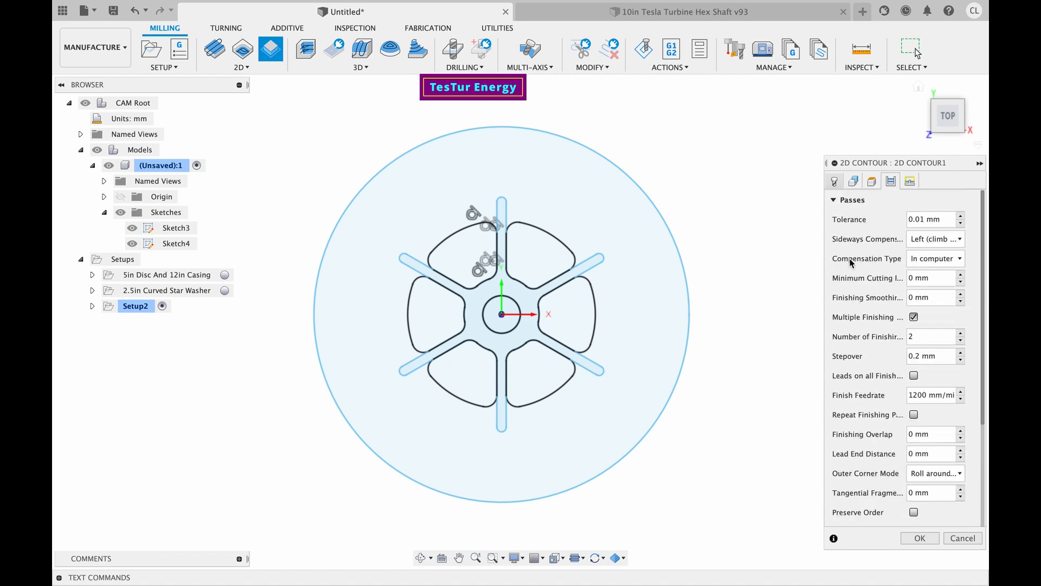
click(908, 183)
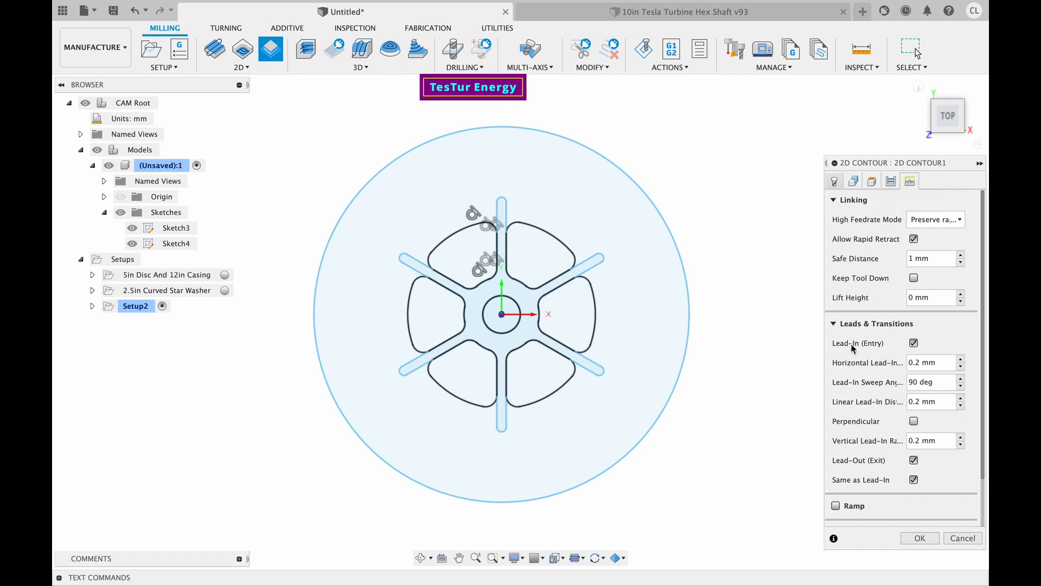
scroll(851, 347, down, 2)
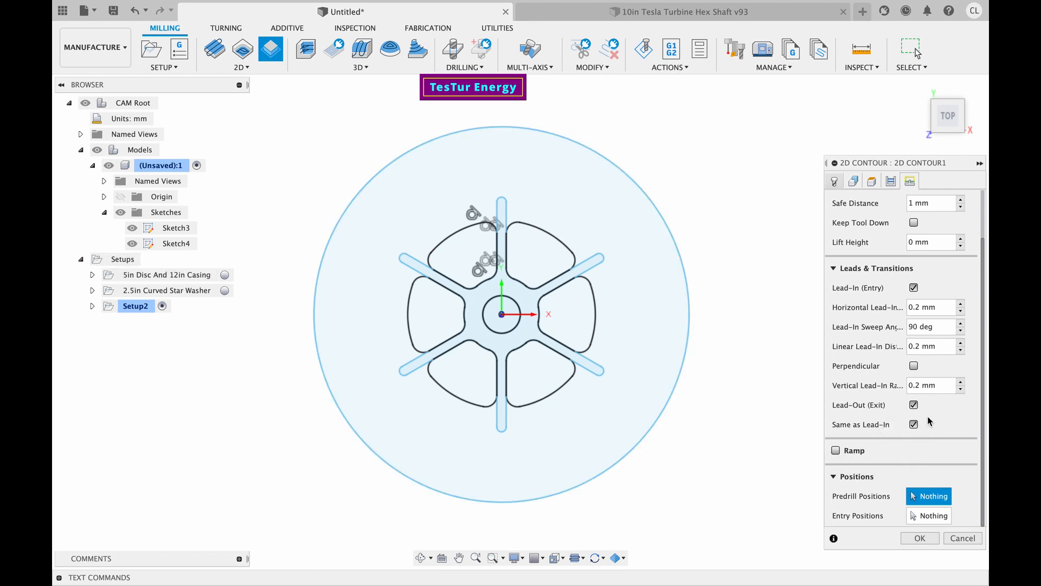
scroll(880, 292, up, 2)
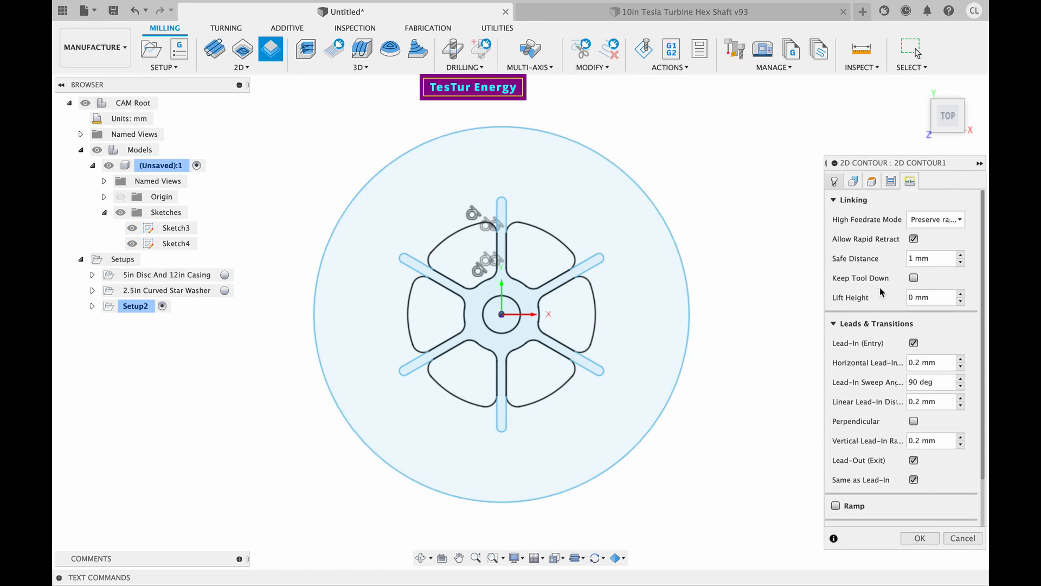
- Hide Sketch4 so only the disc sketch is available for the 2D Contour geometry selection
click(853, 181)
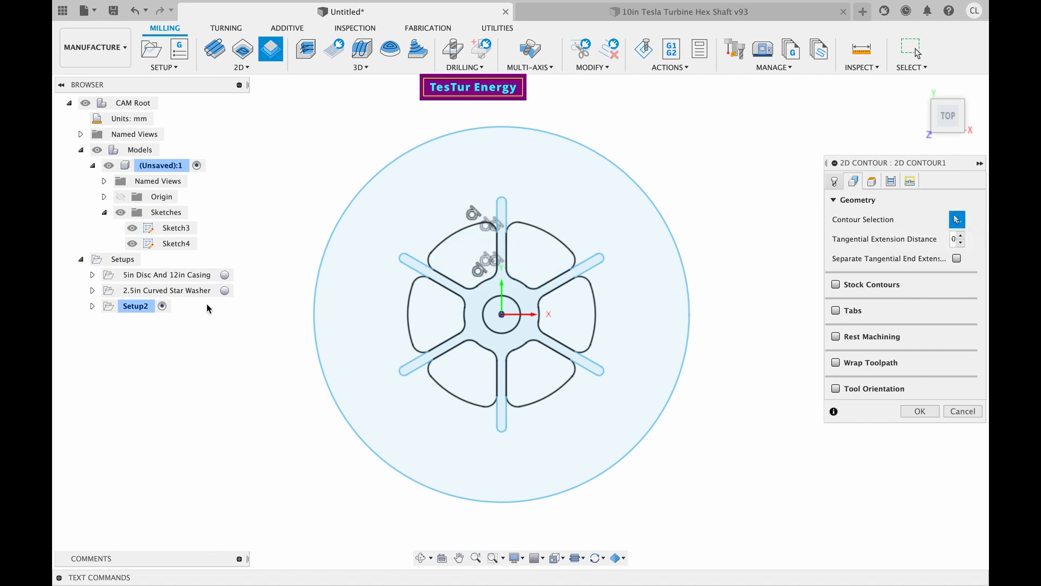
click(134, 245)
click(133, 244)
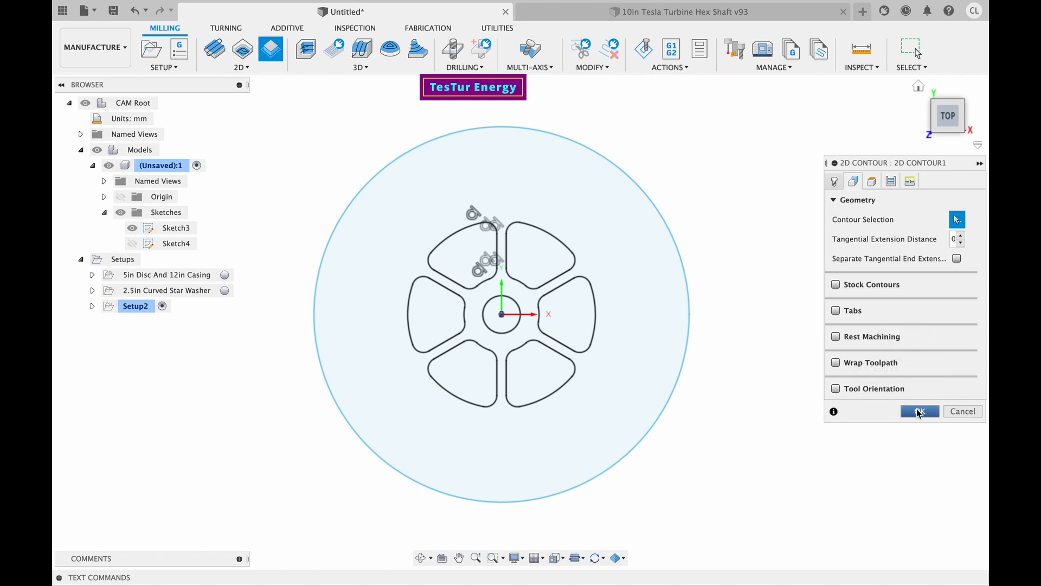
- Select the outlines of the six openings and the centre hole as contours for the 2D Contour operation
click(459, 235)
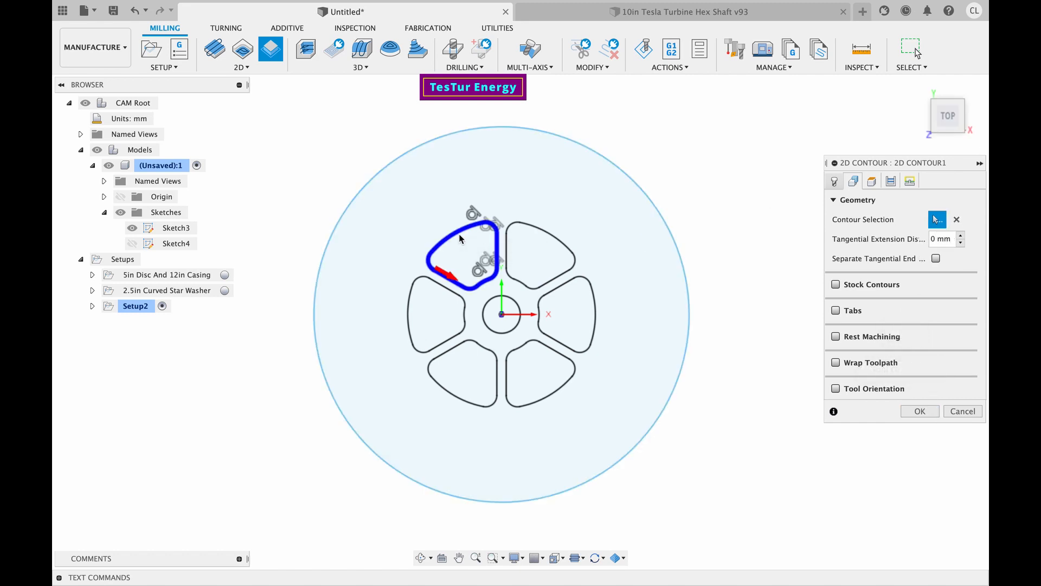
click(410, 301)
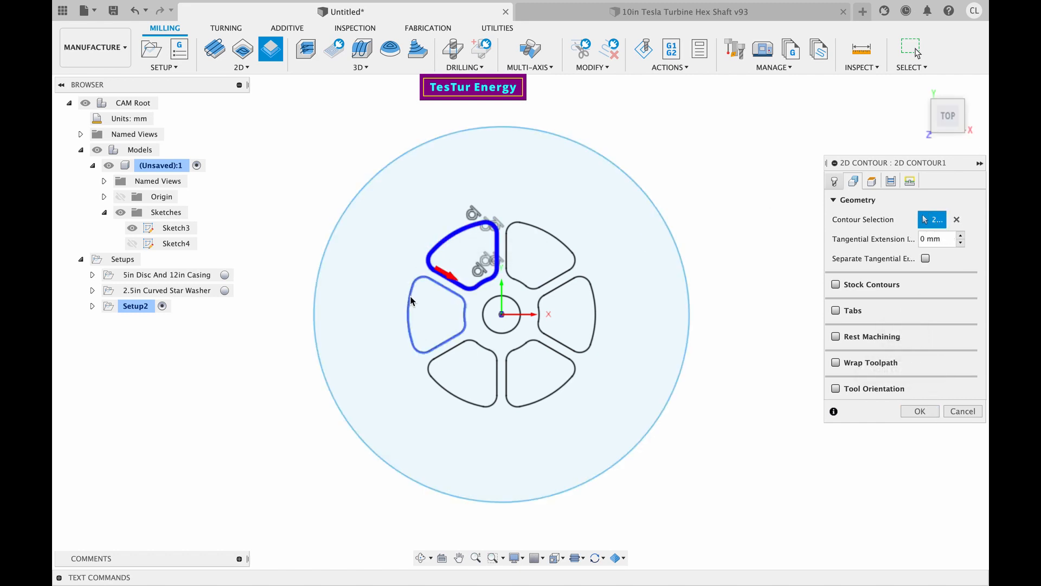
click(449, 353)
click(508, 362)
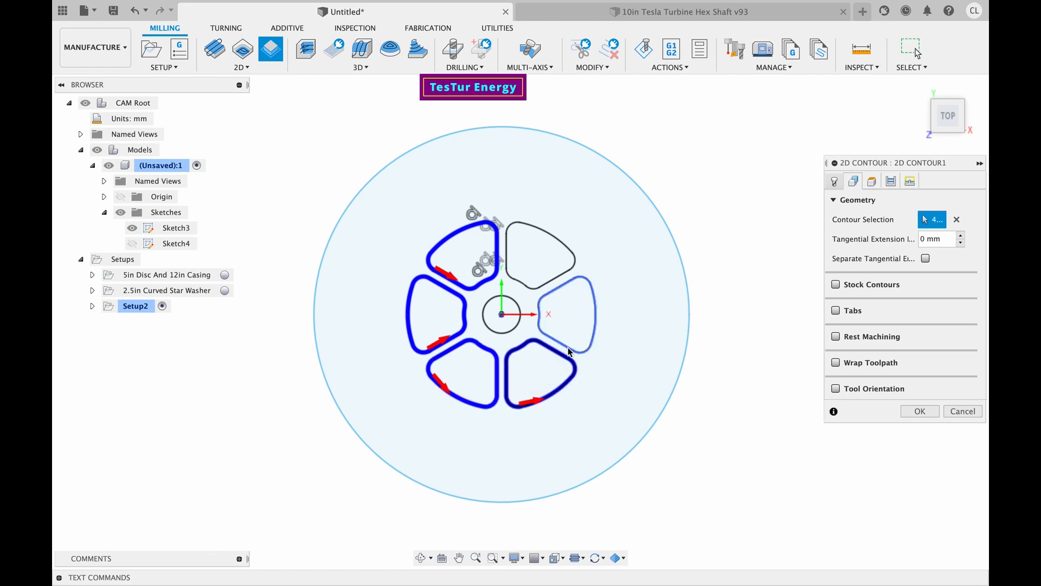
click(567, 347)
click(529, 286)
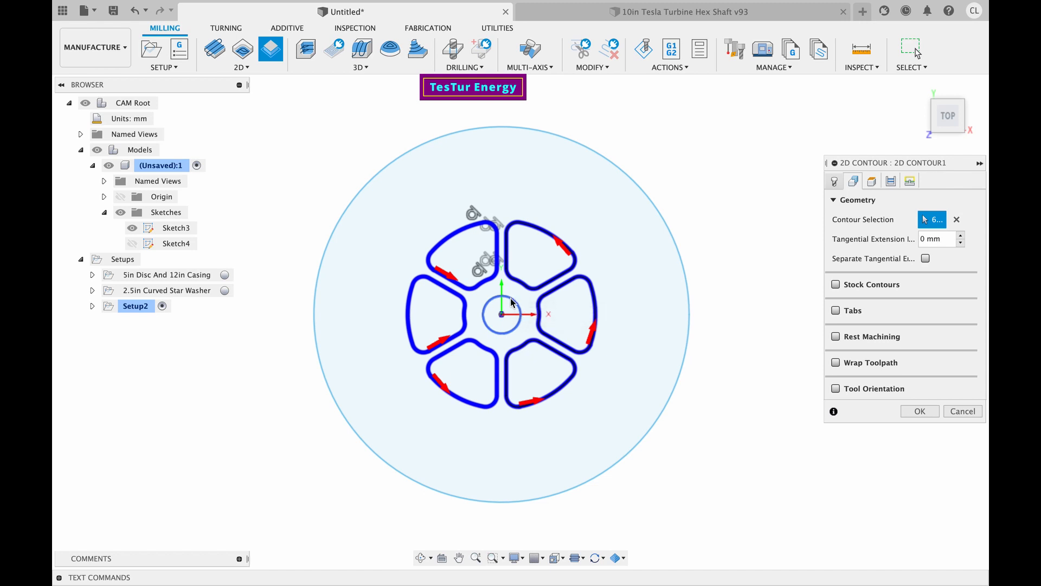
click(511, 304)
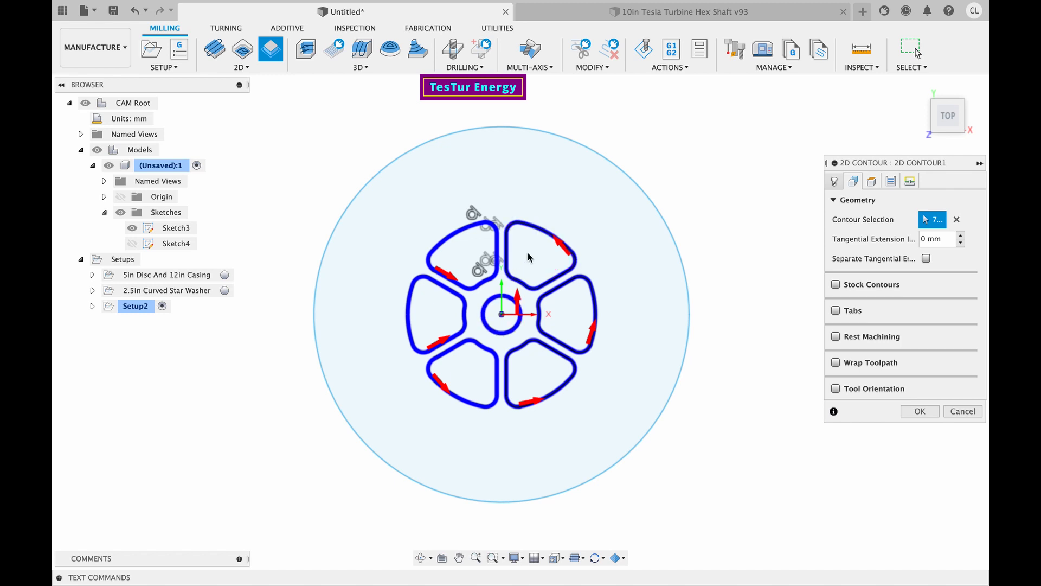
- Remove and reselect the centre hole's contour, flipping its direction arrow so the cut runs inside the hole
click(502, 295)
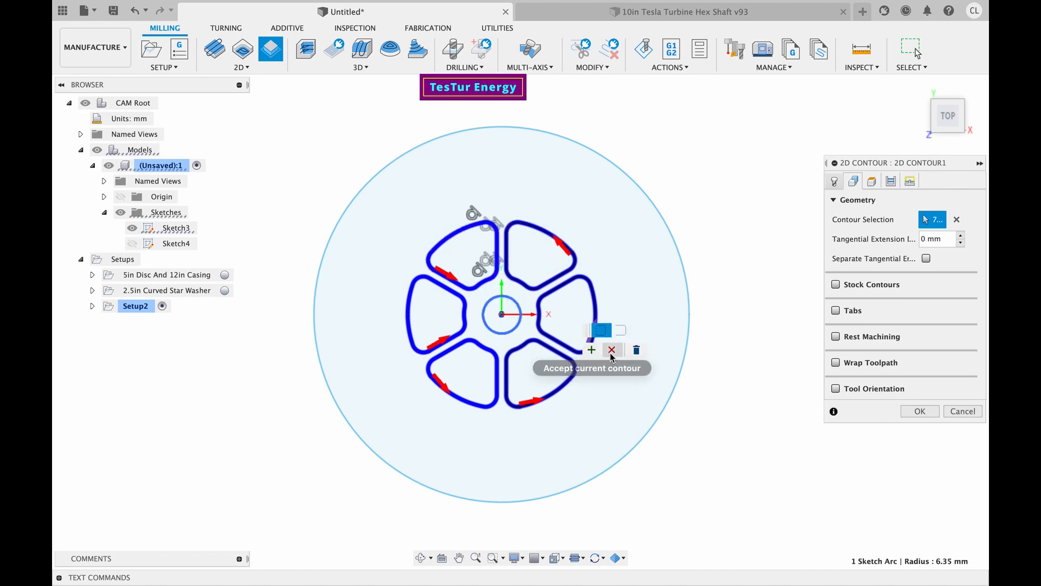
click(634, 351)
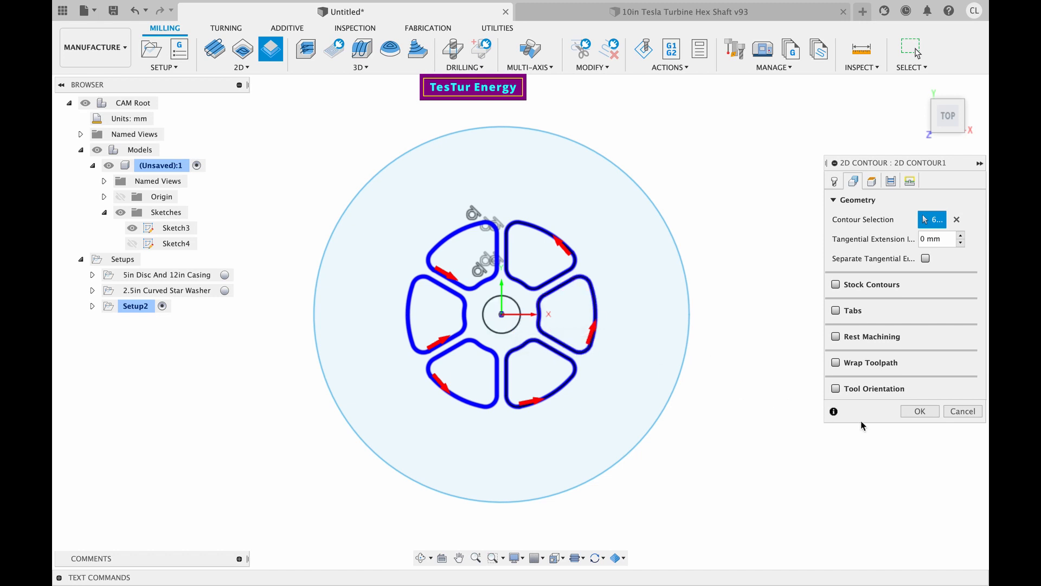
click(519, 305)
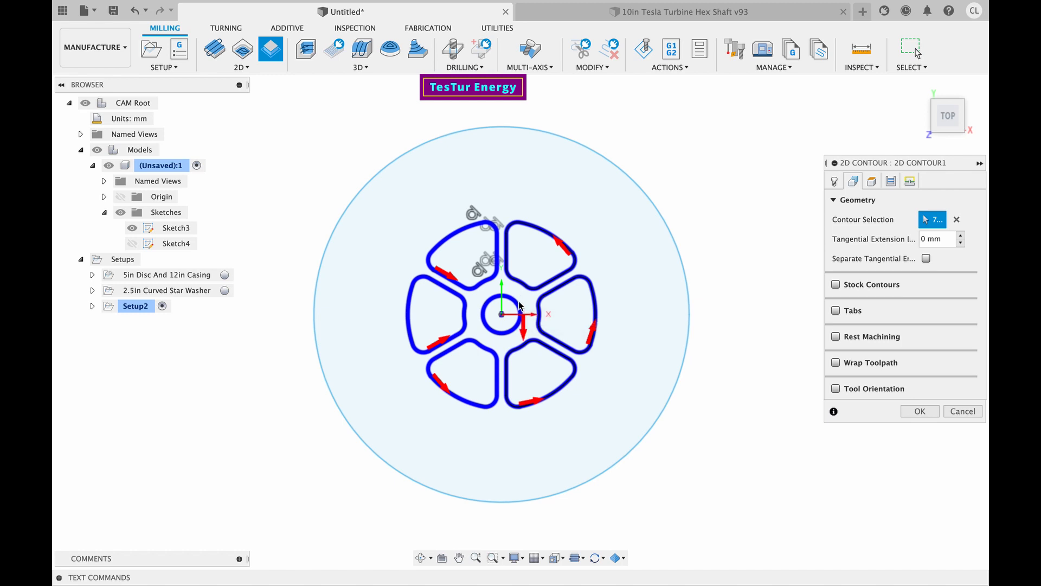
click(529, 328)
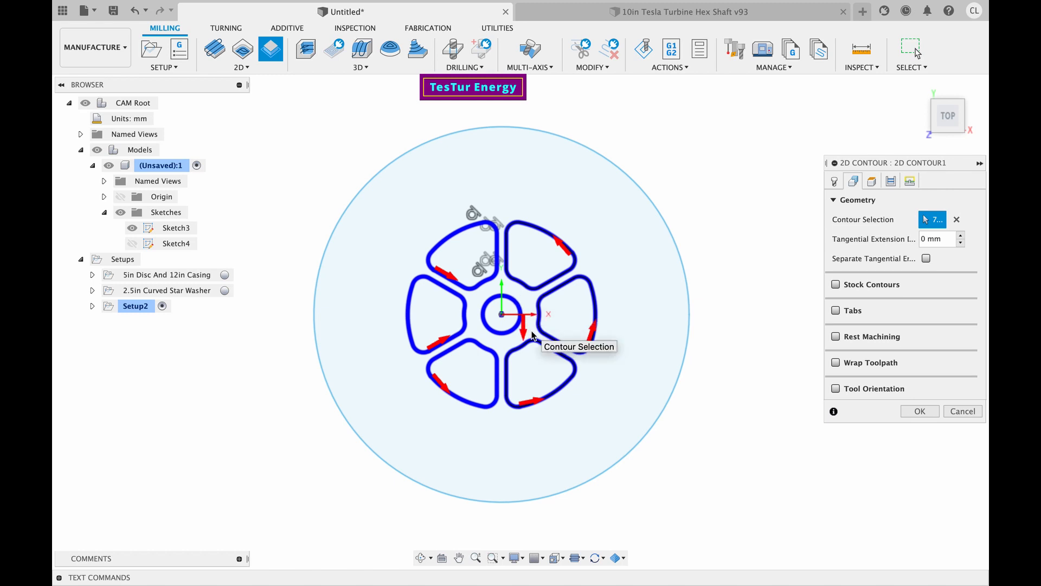
click(525, 321)
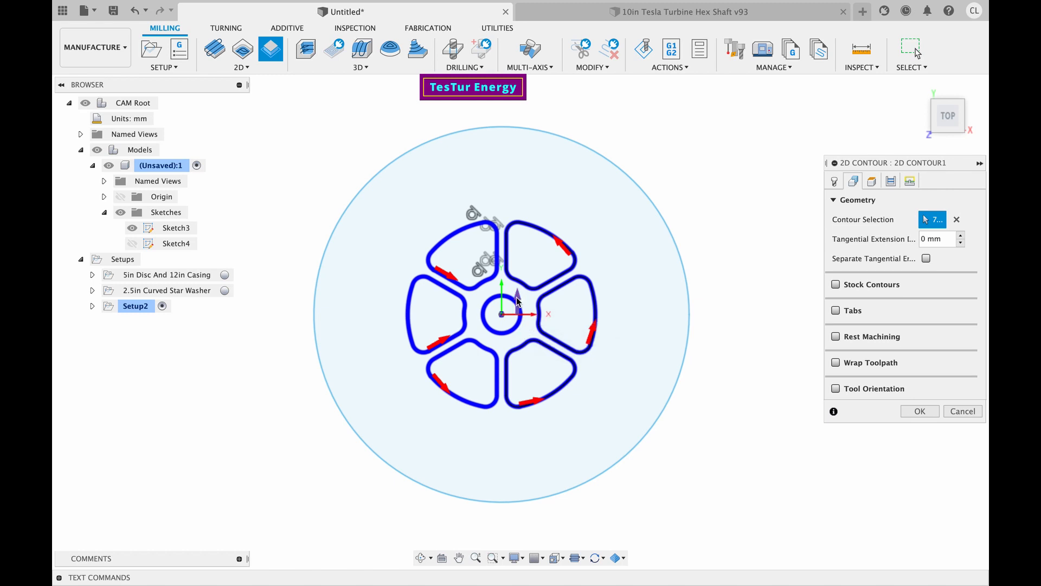
click(517, 302)
click(525, 324)
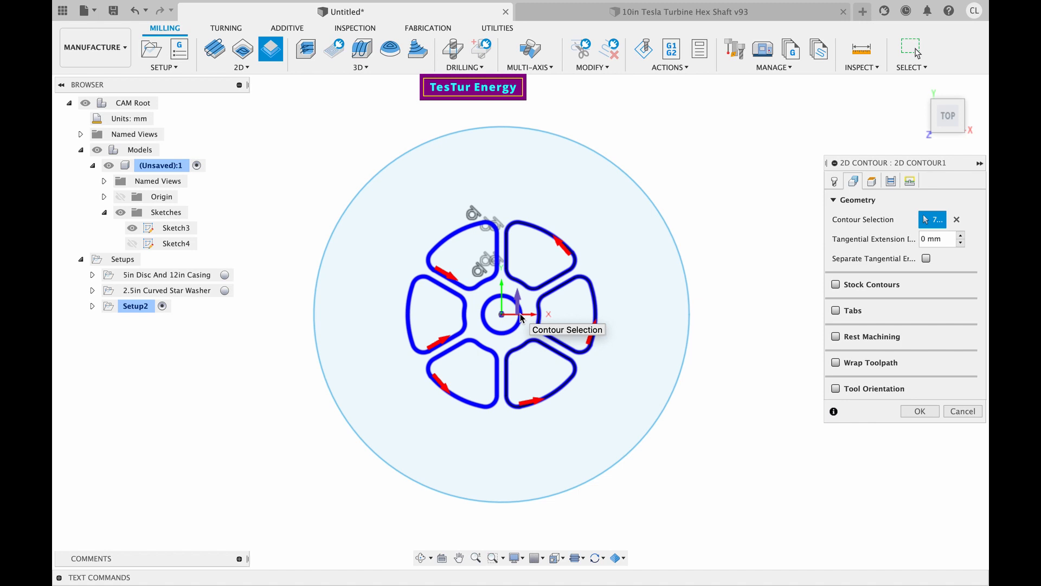
- Check the direction arrows of all contours and the assigned tool, and generate the 2D Contour toolpath
scroll(493, 307, up, 4)
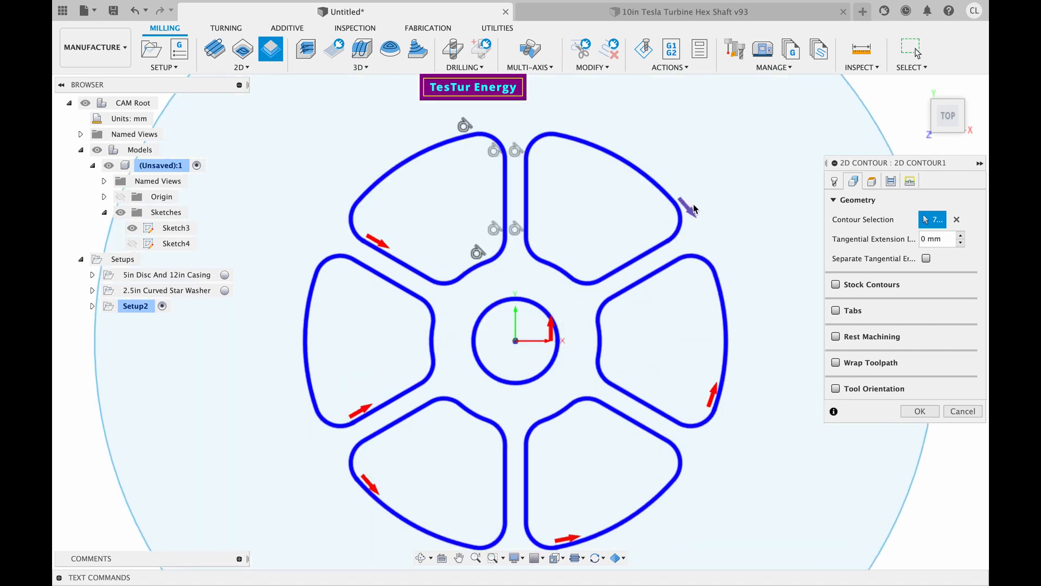
scroll(637, 211, down, 3)
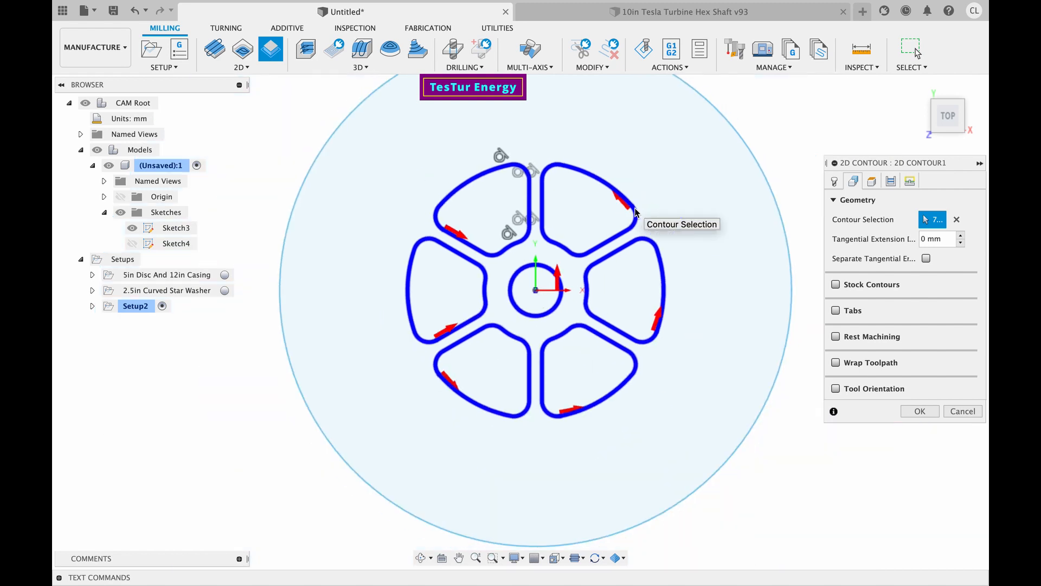
scroll(643, 227, down, 3)
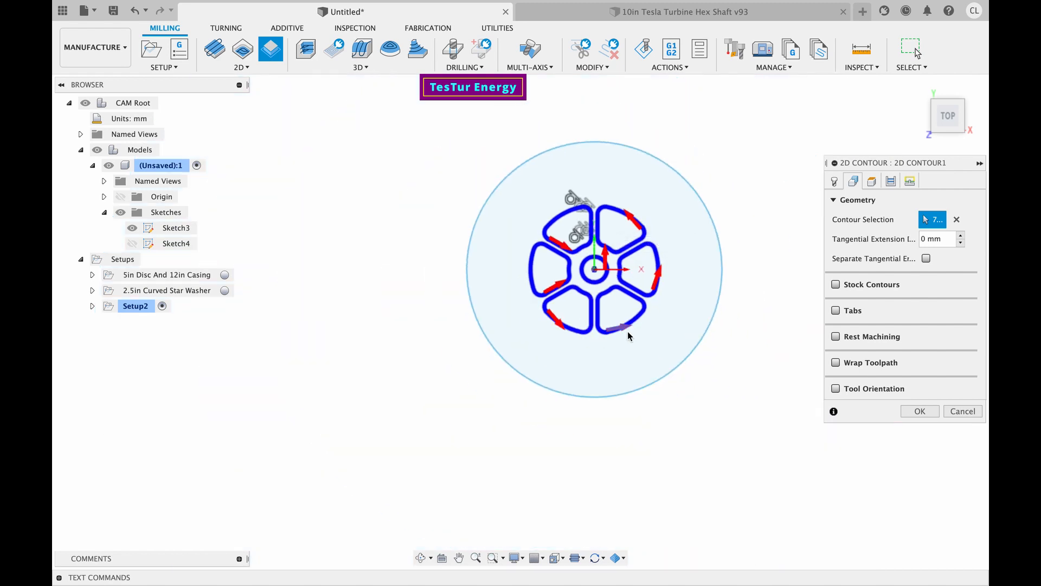
scroll(623, 329, up, 6)
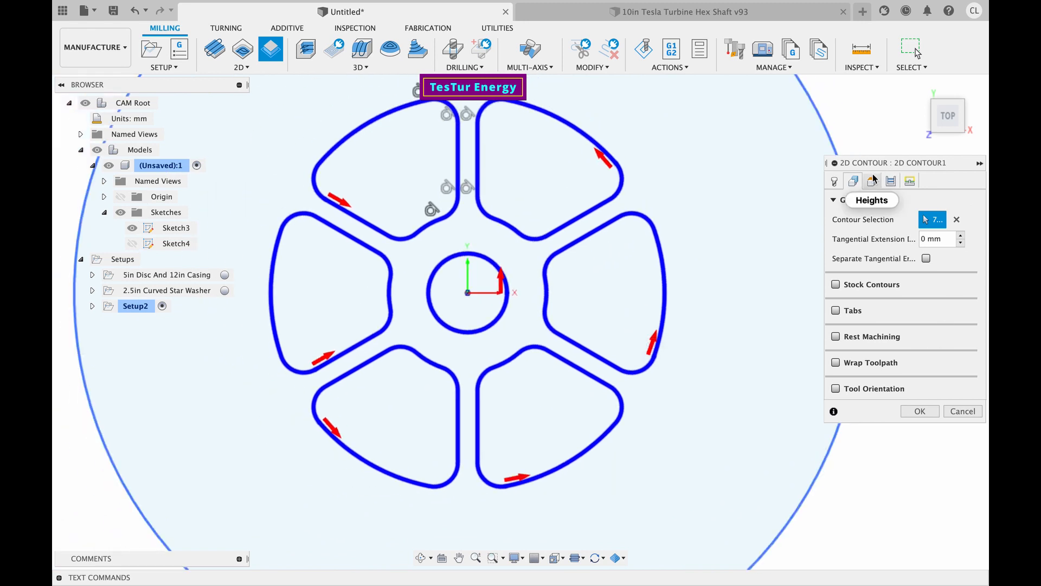
click(834, 182)
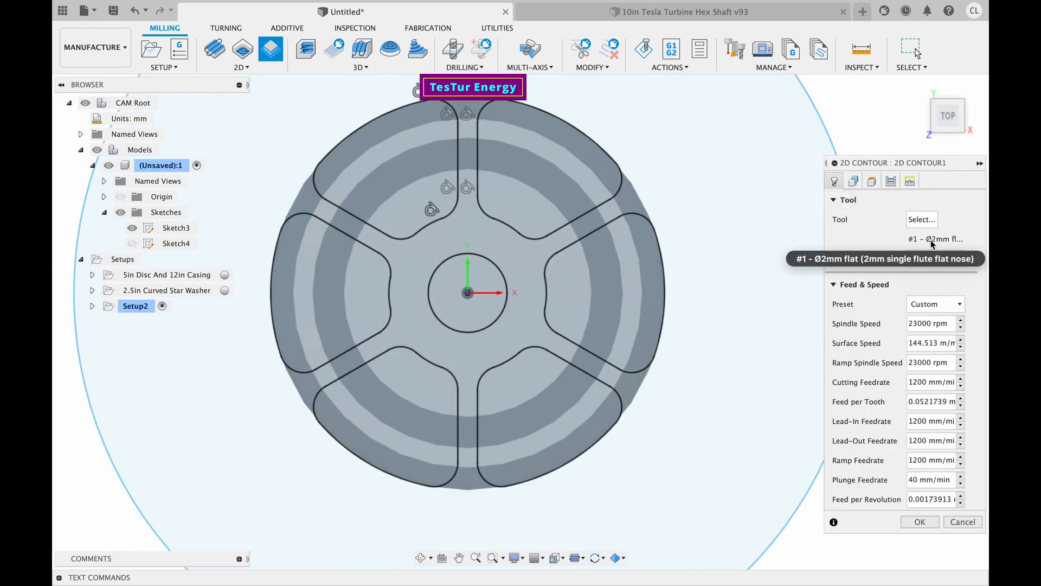
click(853, 181)
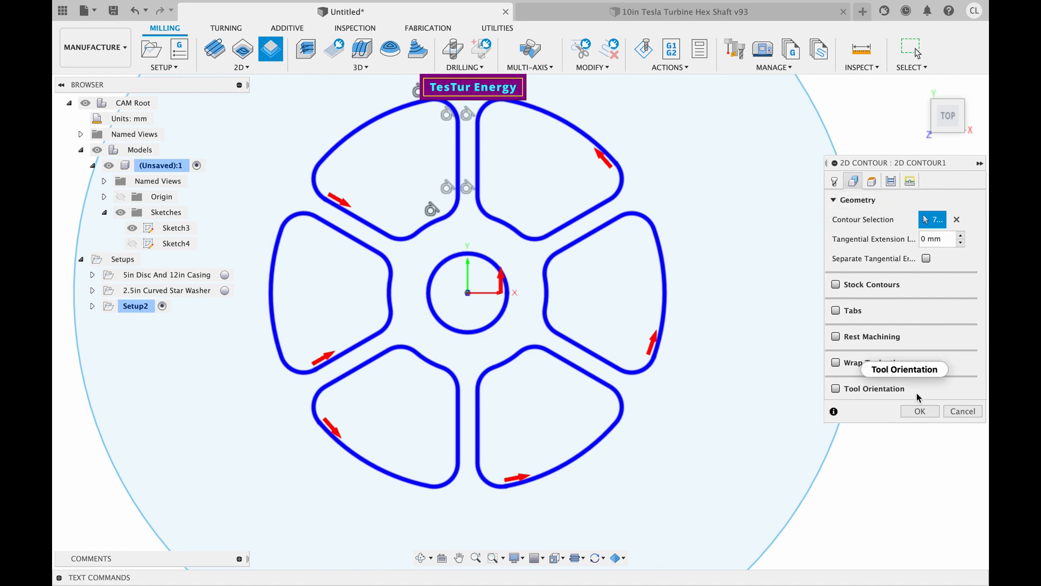
click(917, 411)
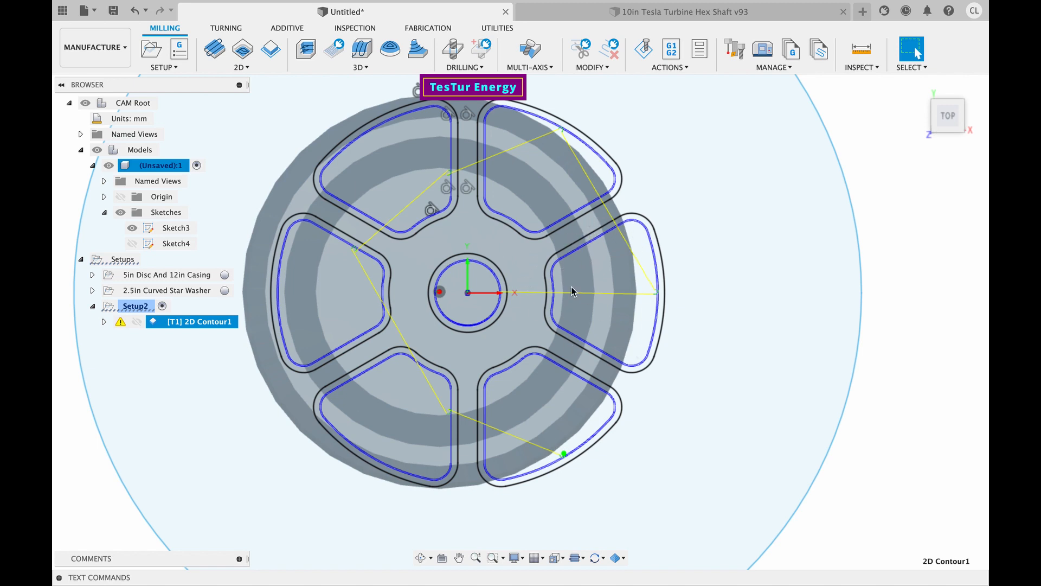
- Inspect the toolpath of the openings and centre hole in close-up and from several tilted views
scroll(534, 245, up, 1)
scroll(534, 245, up, 3)
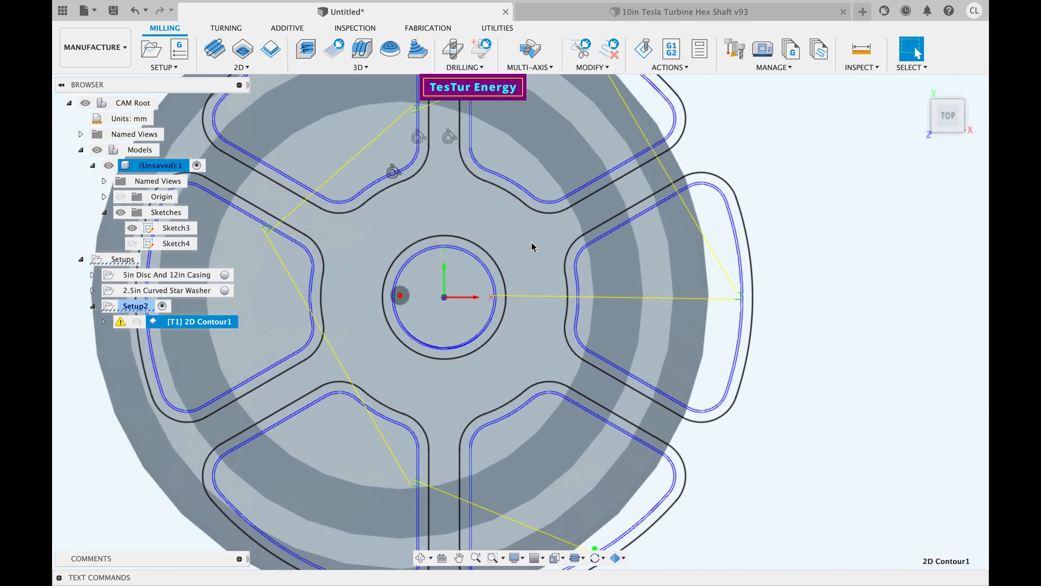
scroll(411, 188, left, 3)
scroll(411, 187, down, 3)
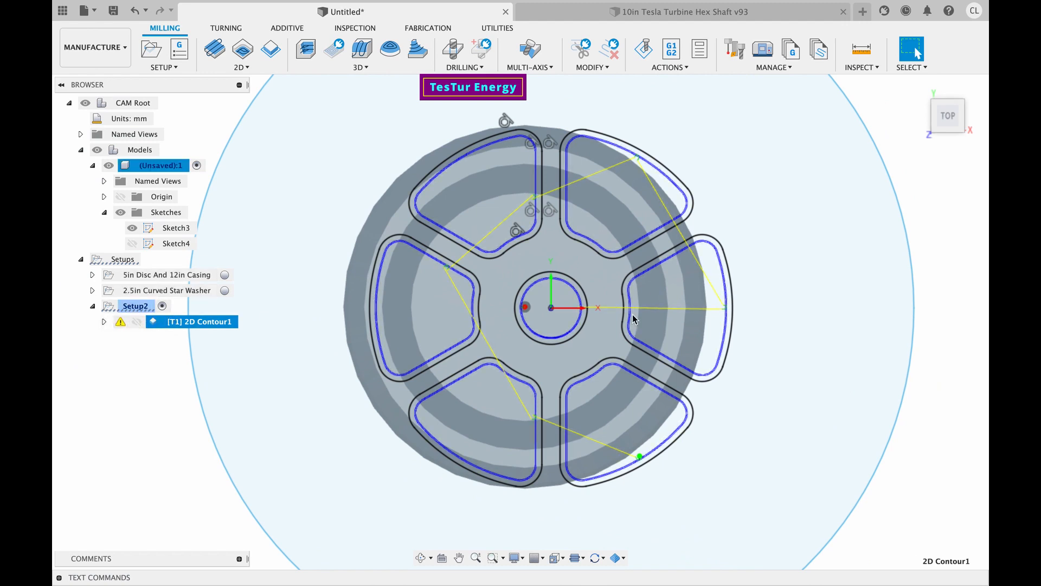
shift+scroll(633, 314, down, 10)
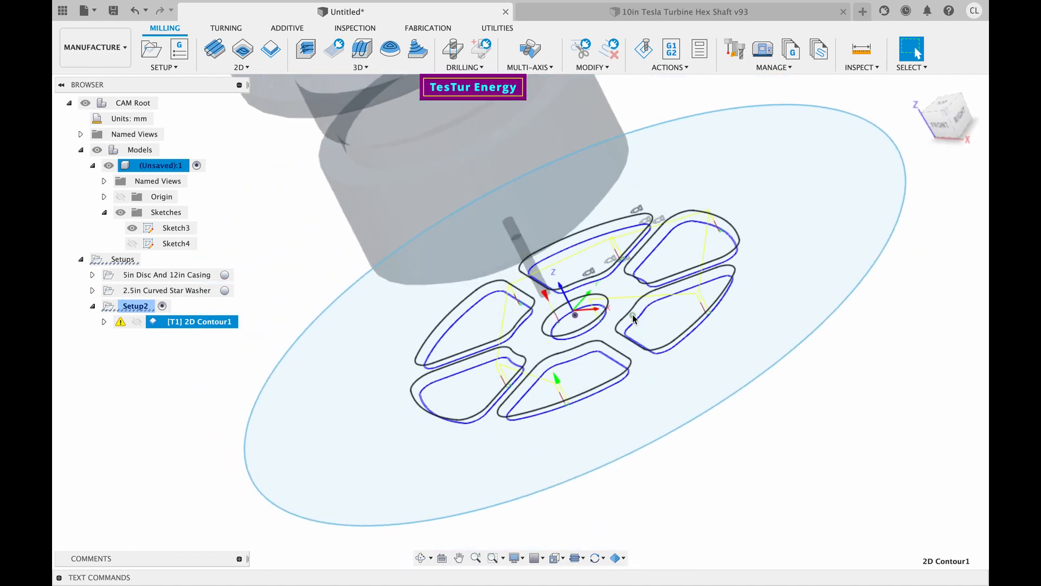
shift+scroll(633, 319, left, 10)
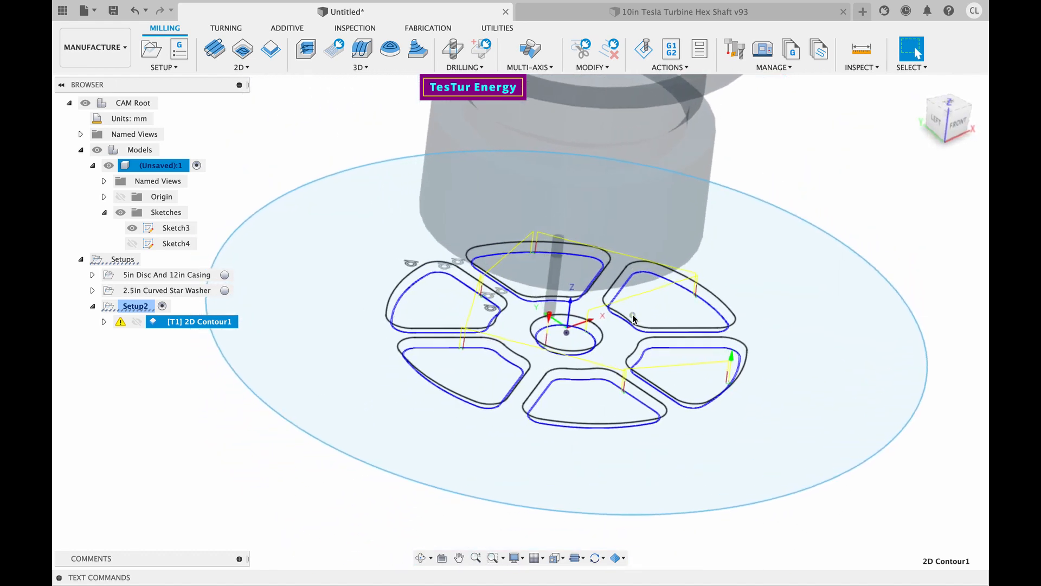
shift+scroll(633, 318, left, 4)
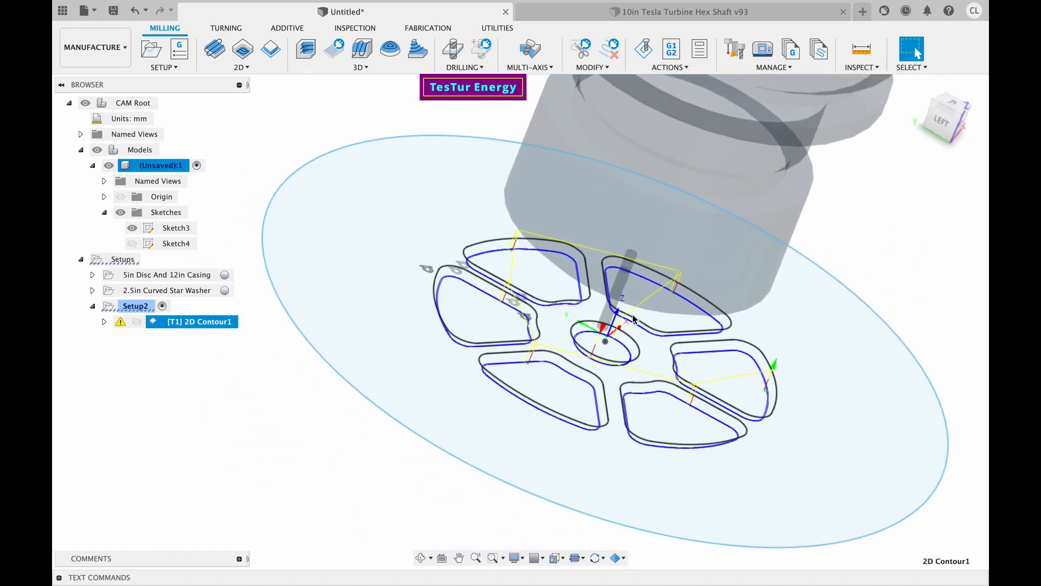
scroll(633, 319, down, 5)
scroll(633, 319, up, 3)
shift+scroll(633, 319, right, 6)
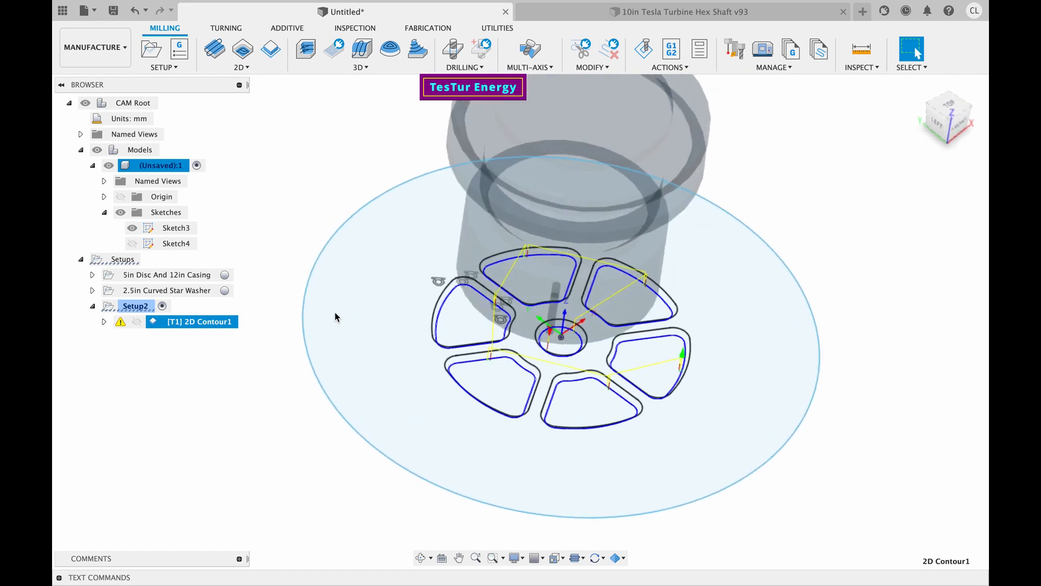
- Add the disc's outer circle to the contour selection of 2D Contour1 and regenerate the toolpath
double_click(158, 327)
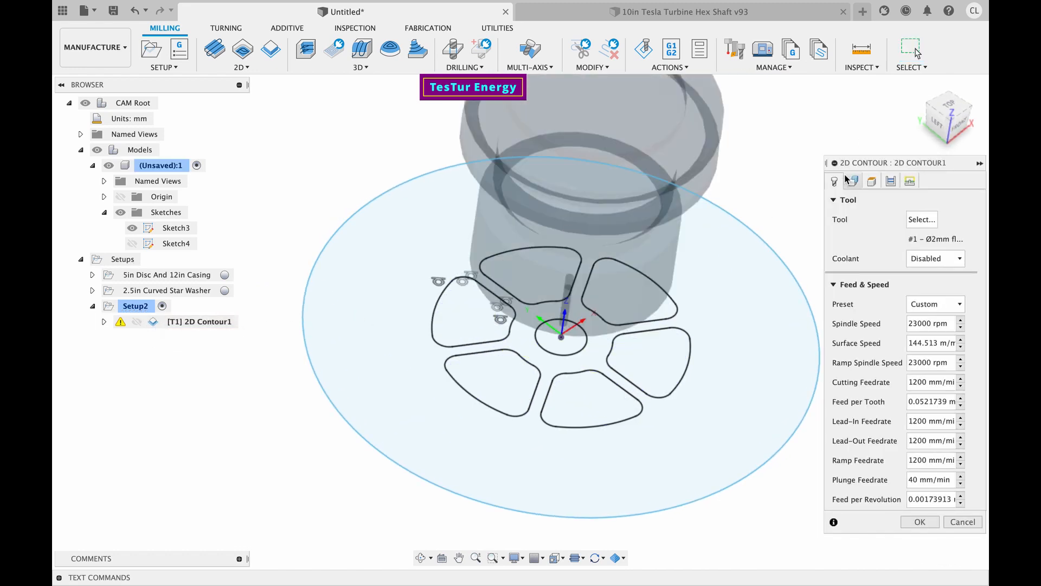
click(851, 182)
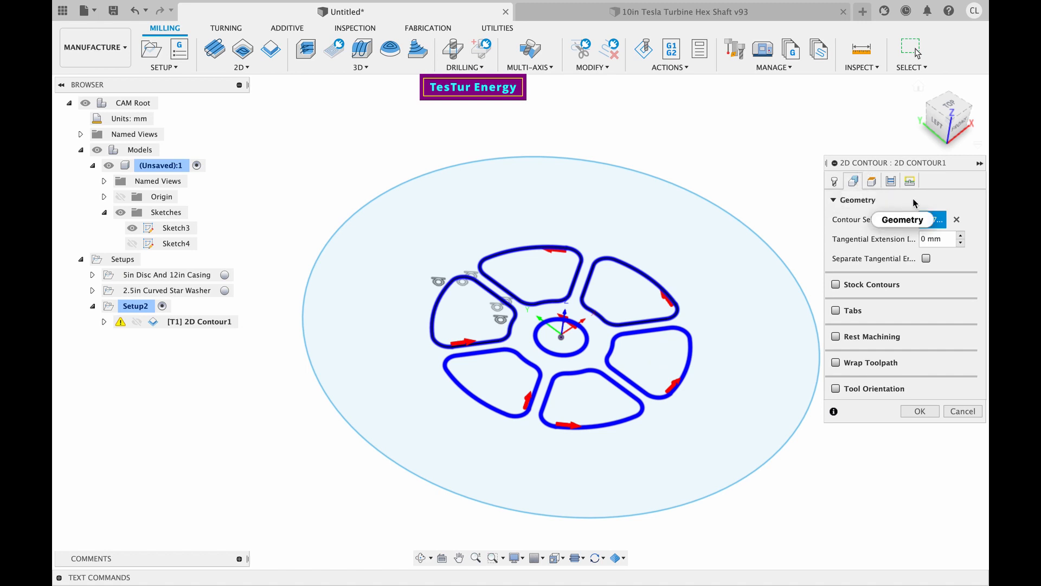
click(518, 163)
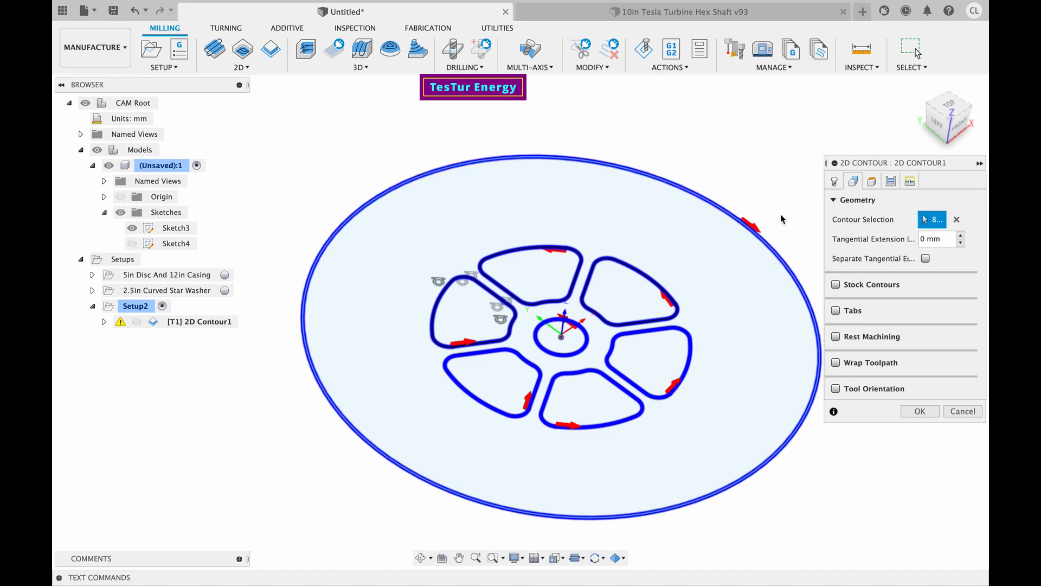
click(920, 412)
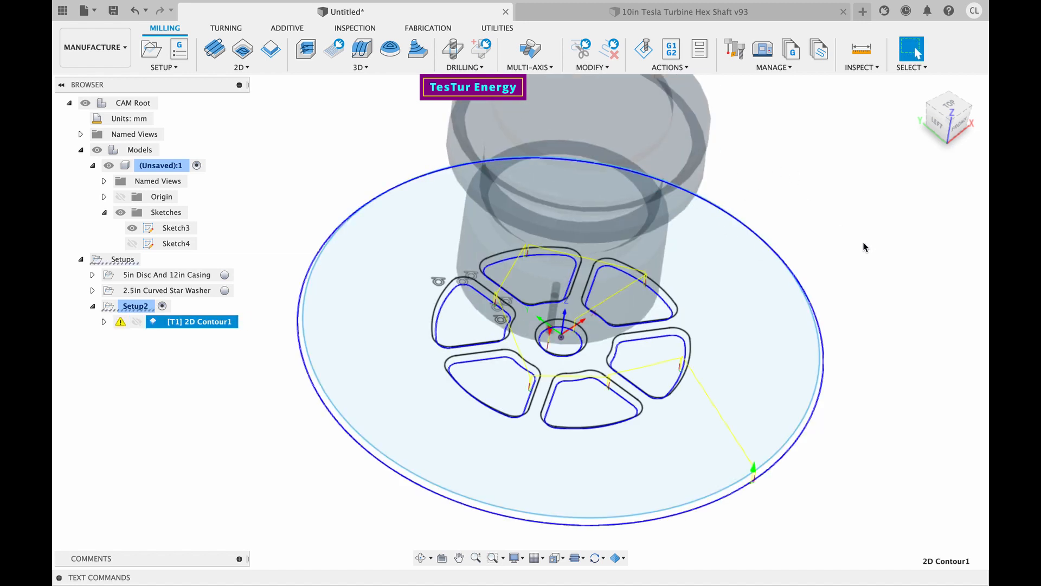
- View the 2D Contour1 toolpath from the top and at a tilt, run its simulation, and close the simulation
click(950, 105)
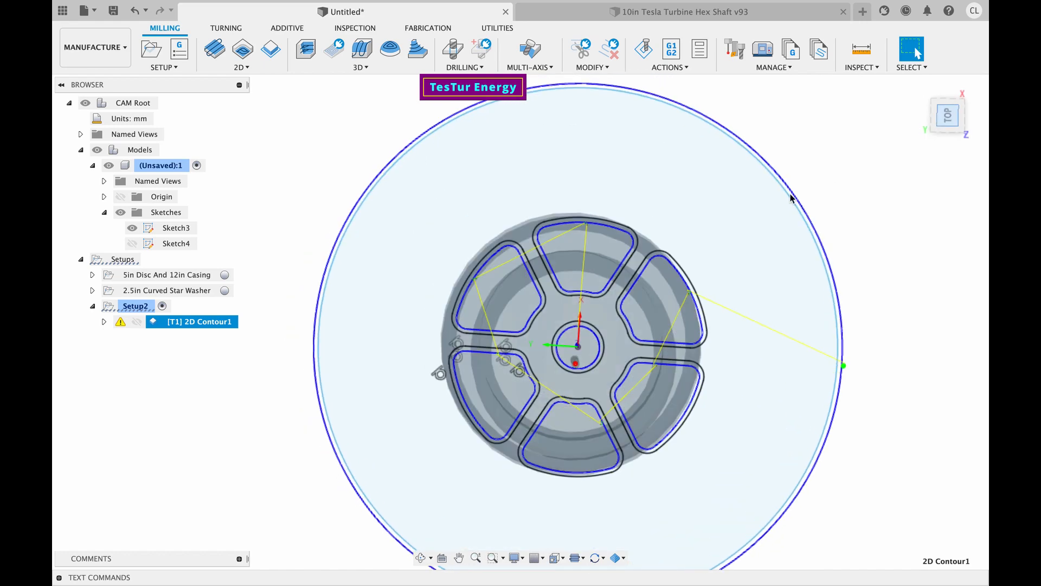
click(979, 97)
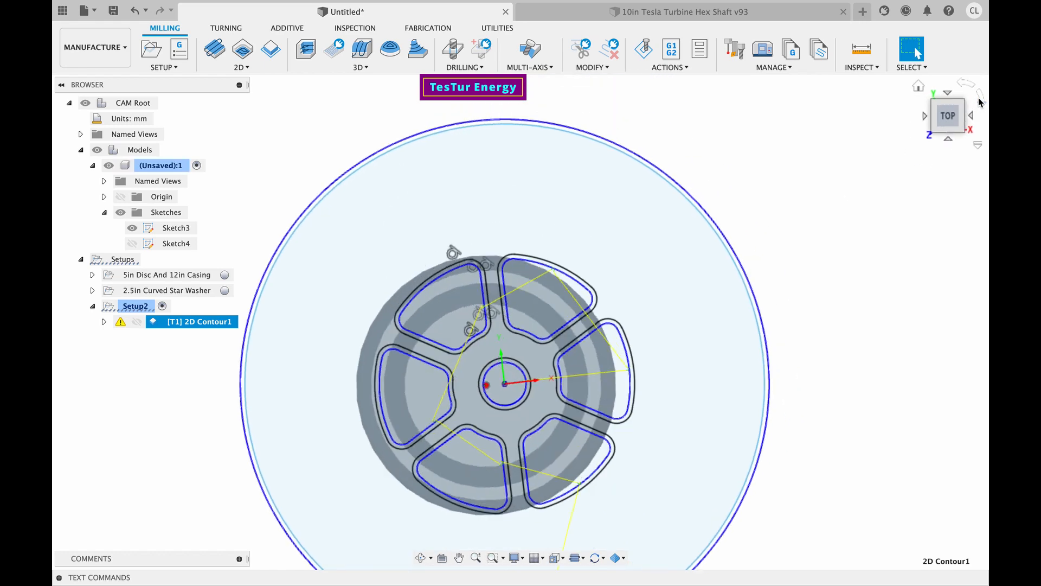
scroll(725, 245, down, 2)
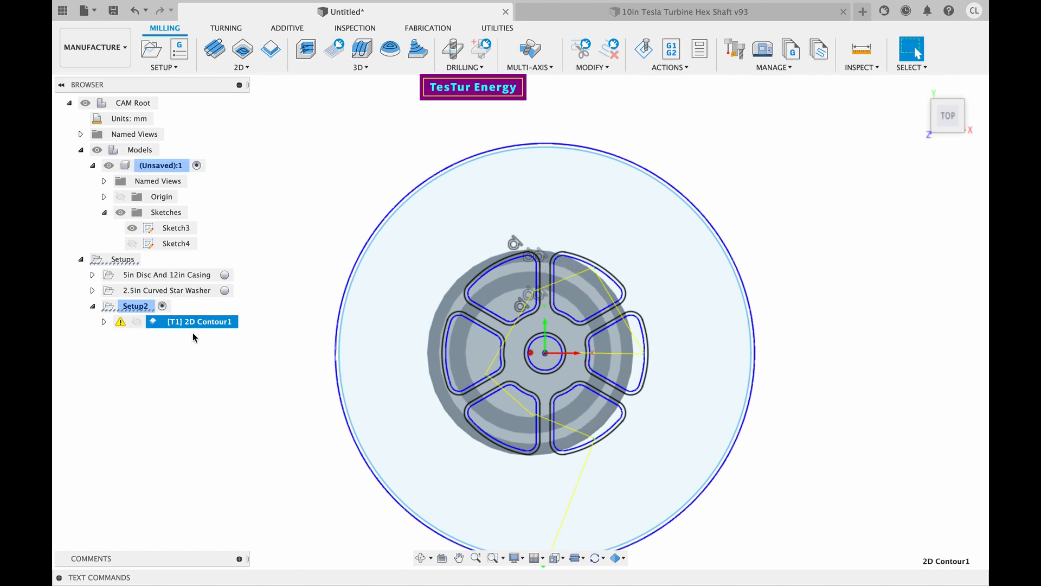
shift+scroll(193, 333, down, 5)
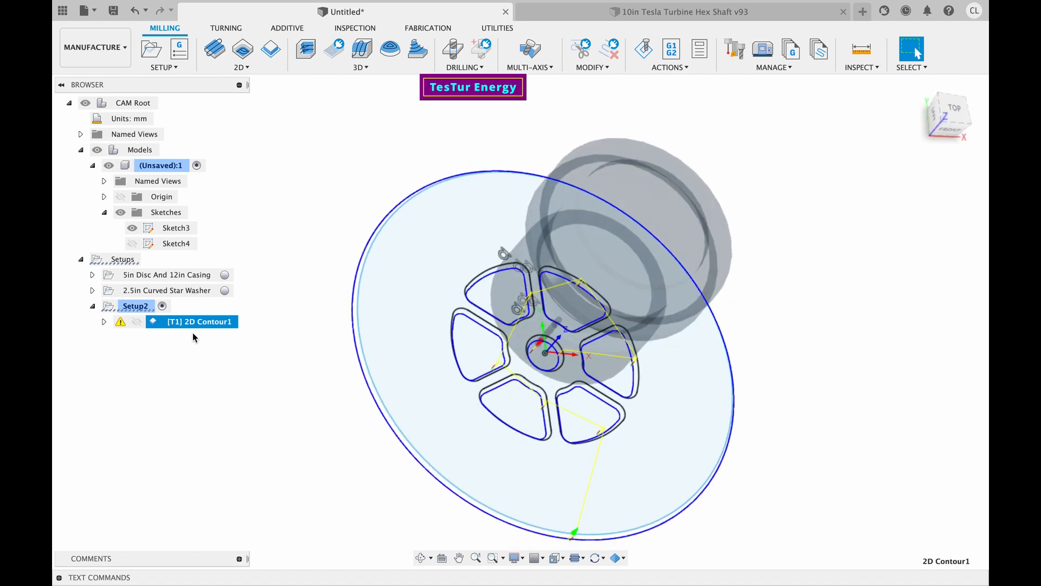
right_click(155, 324)
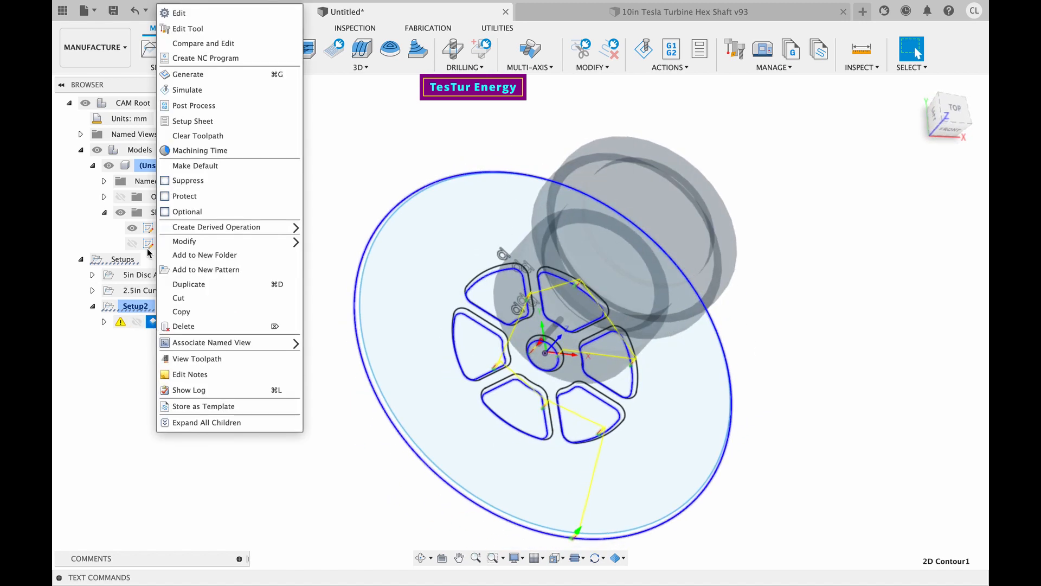
click(200, 91)
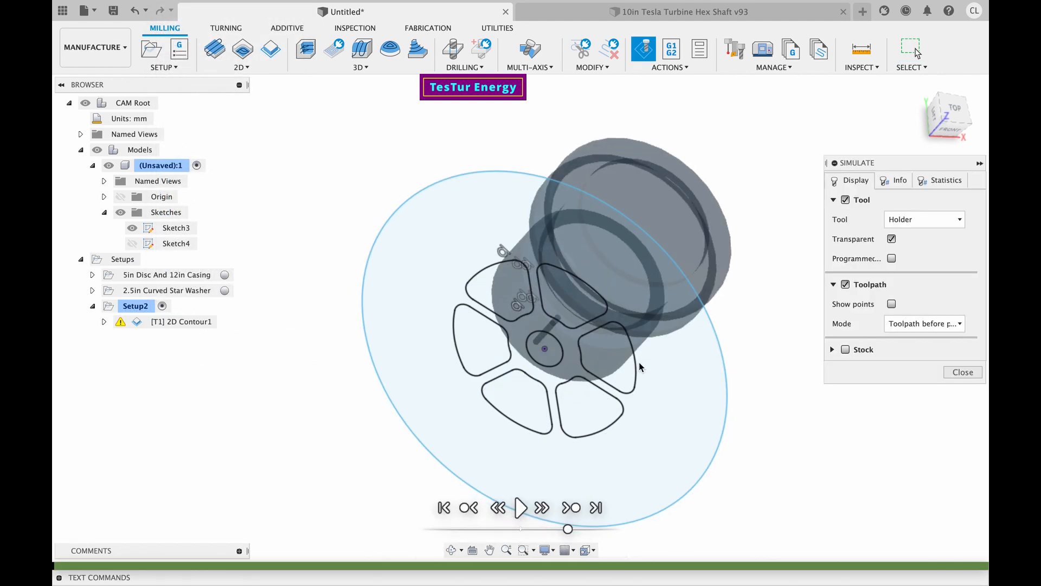
mouse_move(90, 568)
click(521, 508)
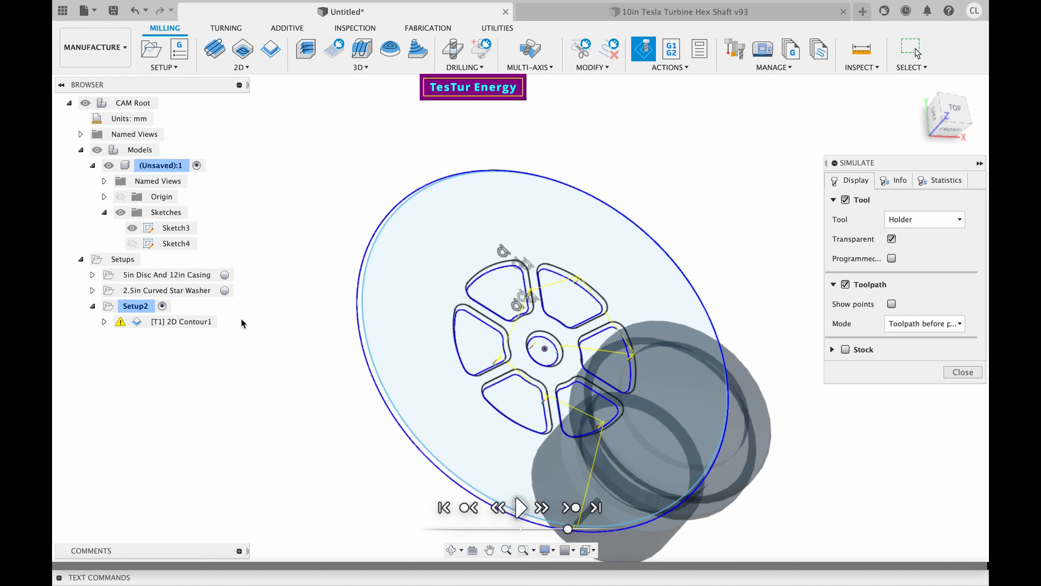
click(964, 372)
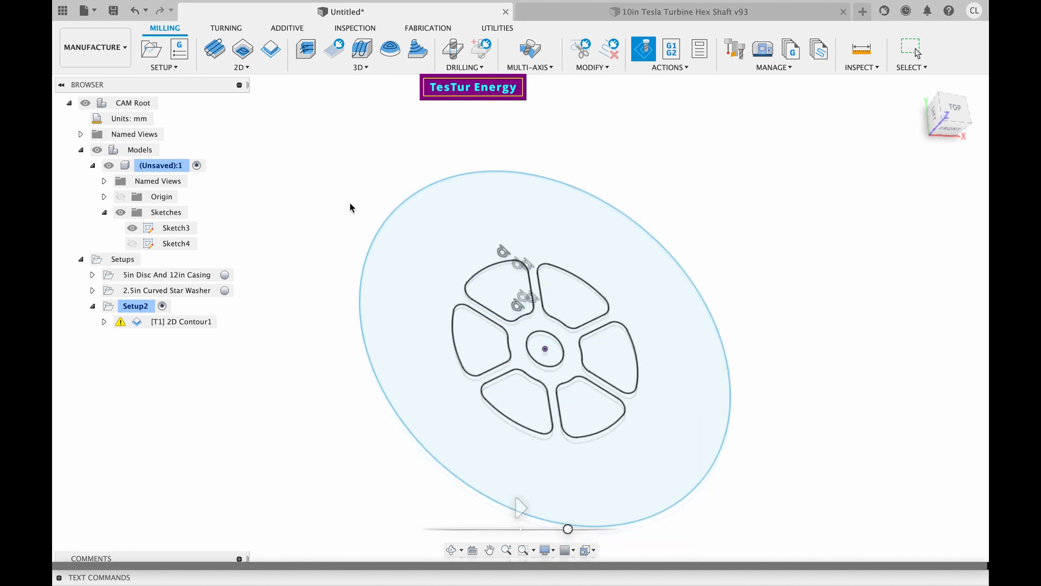
- Examine the tool and geometry settings of the Hex Shaft (3) operation in the 2.5in Curved Star Washer setup
click(112, 276)
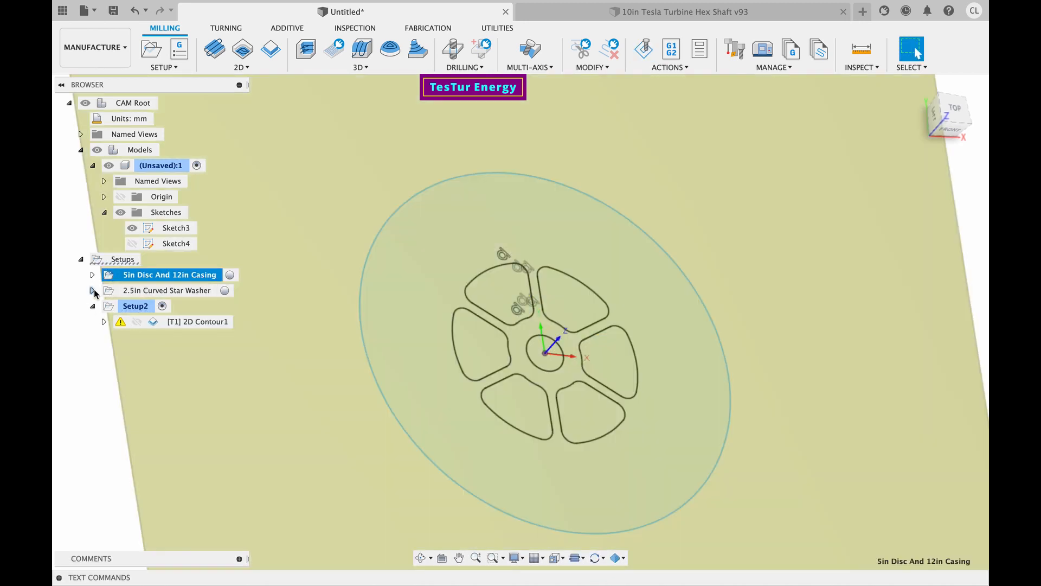
click(108, 291)
click(92, 290)
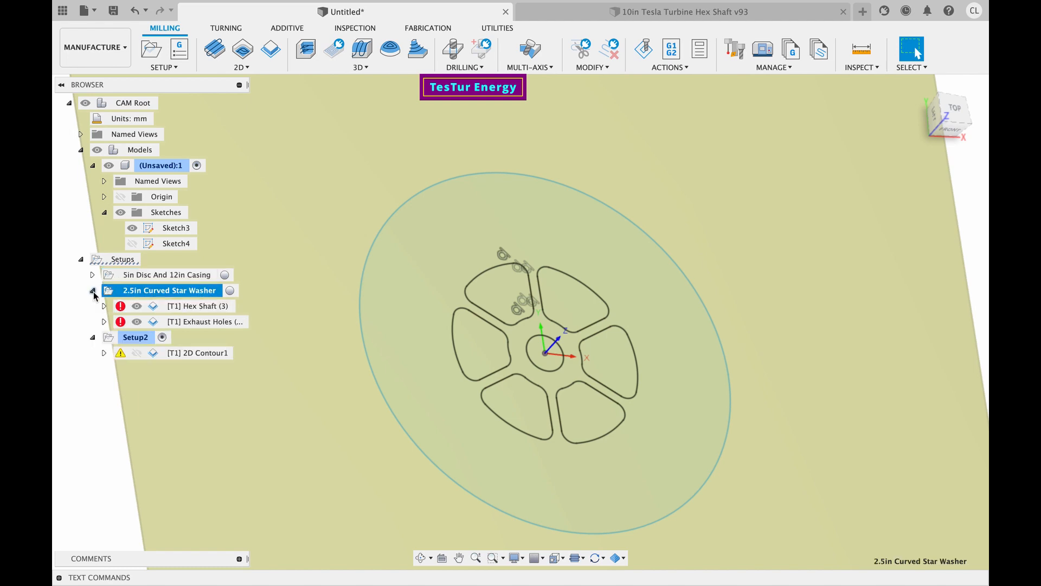
double_click(140, 308)
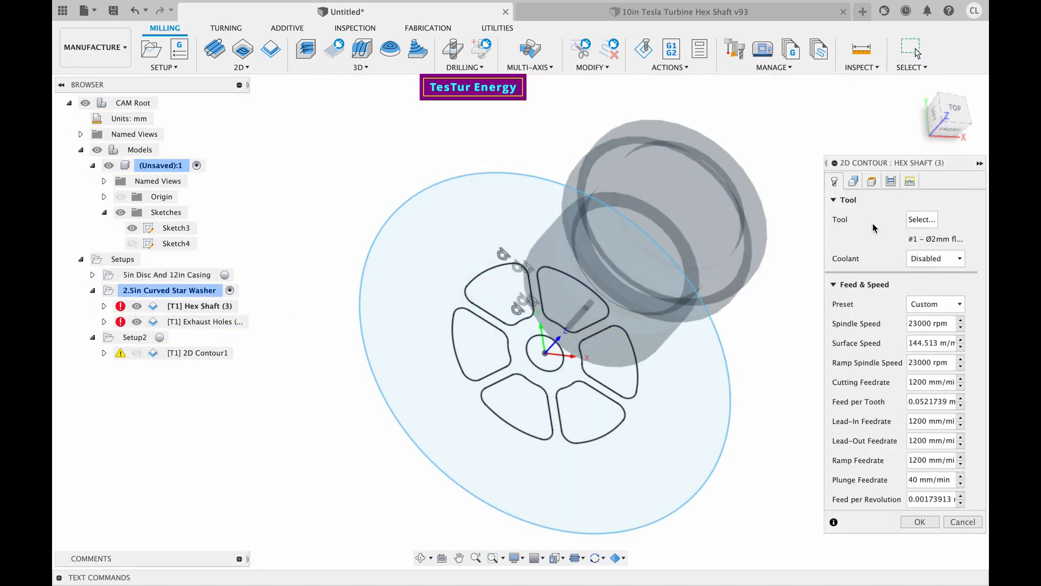
click(855, 181)
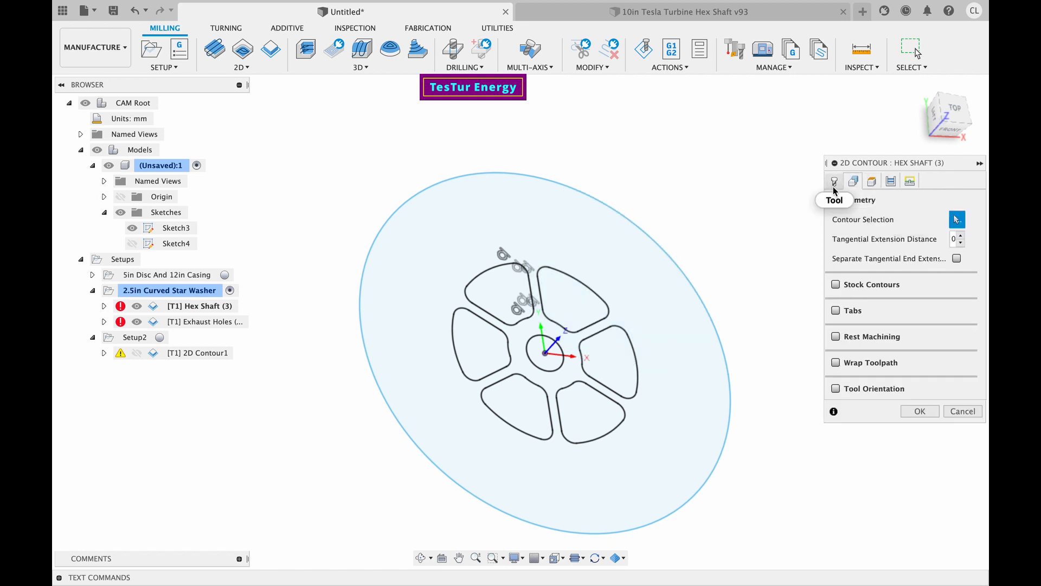
click(93, 290)
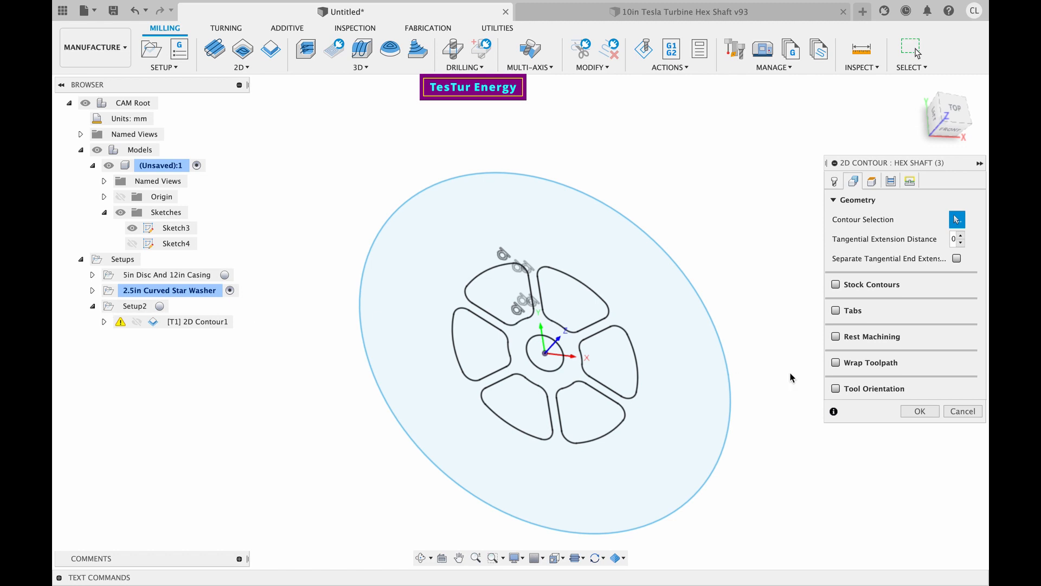
click(922, 413)
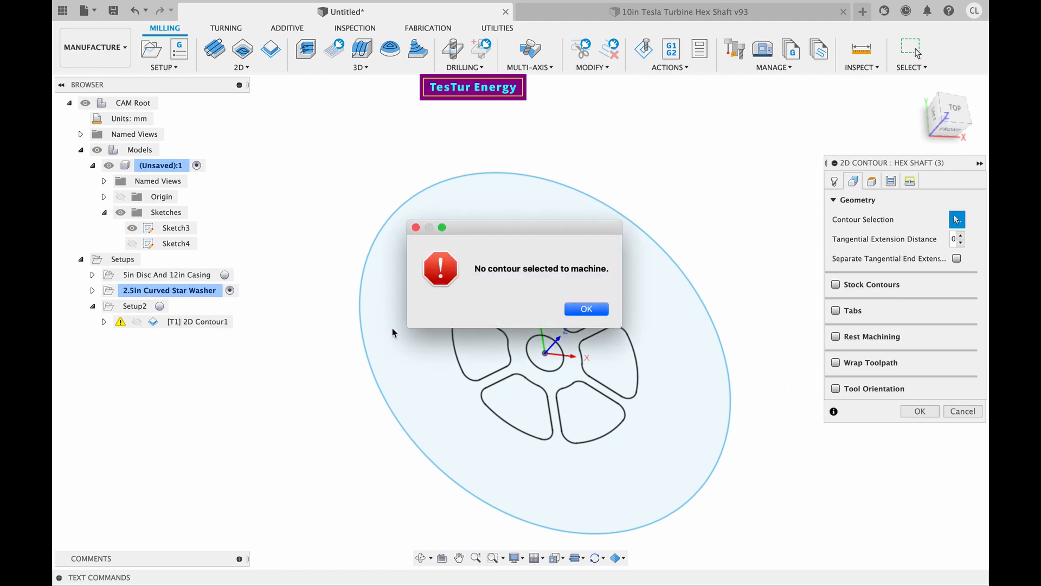
click(584, 310)
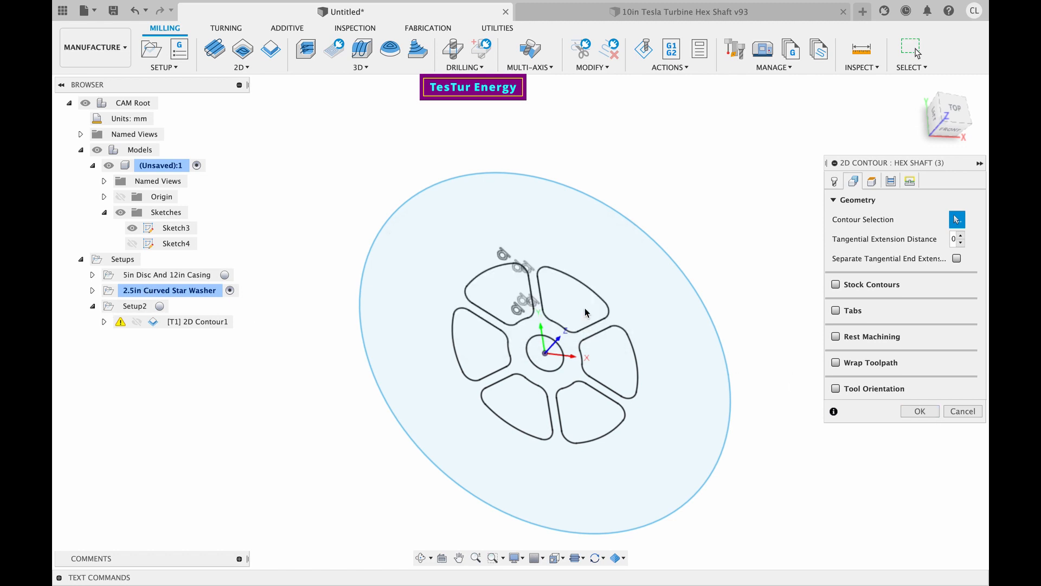
click(963, 411)
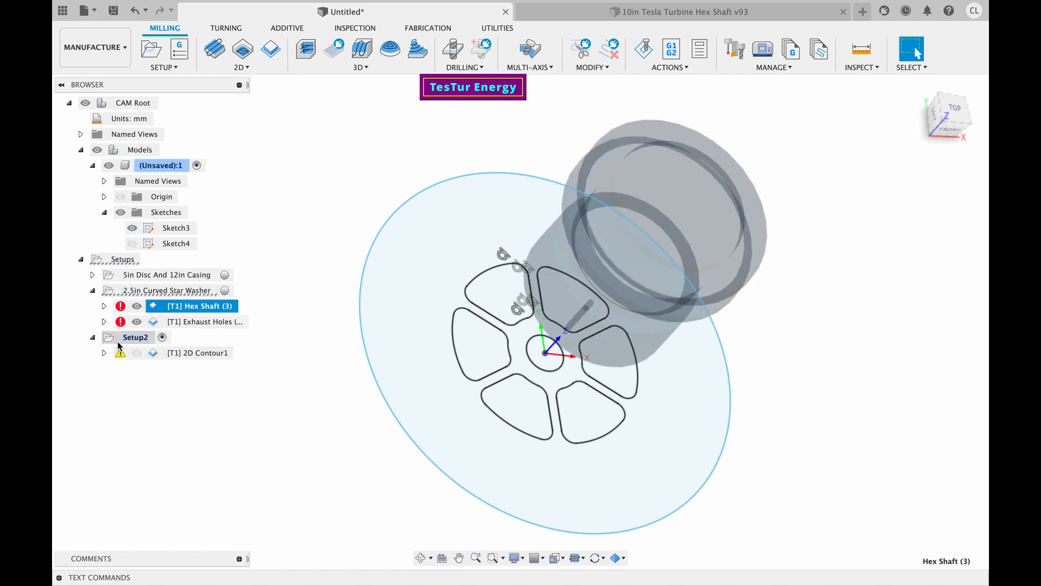
click(93, 290)
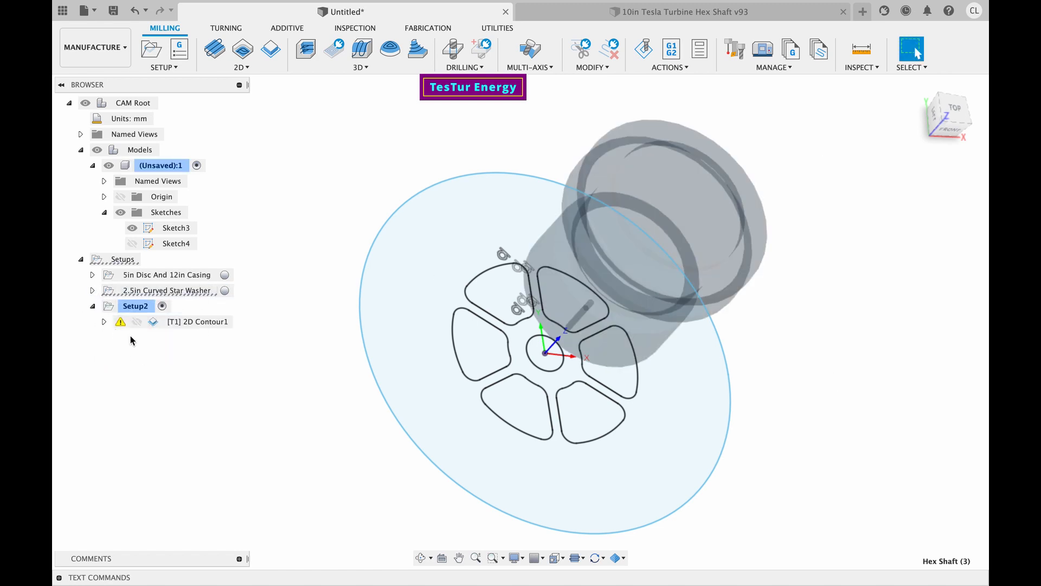
- Create a new milling setup with the unsaved component as its model, and show Sketch4 instead of Sketch3
click(135, 307)
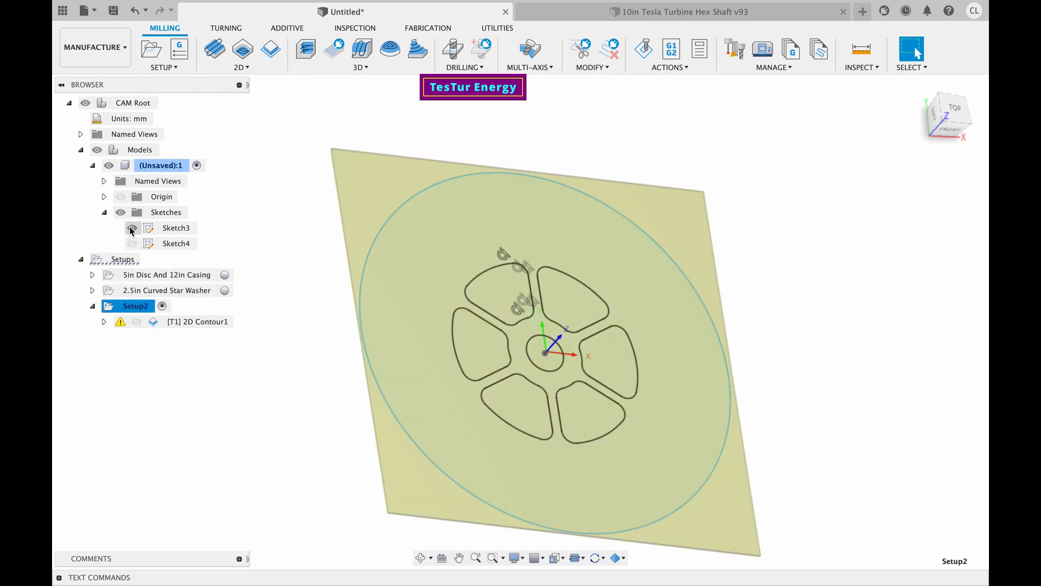
click(151, 50)
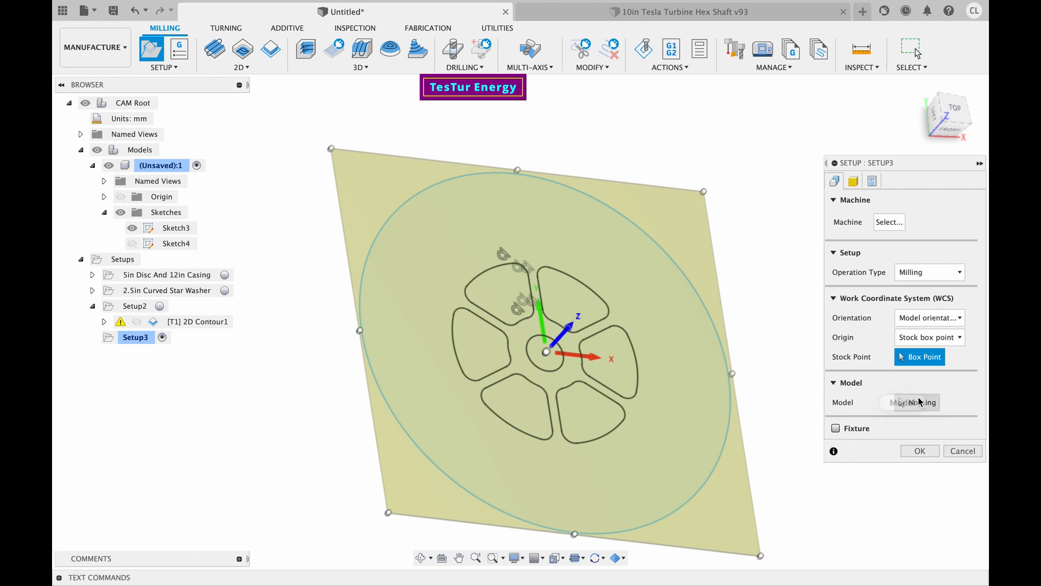
click(918, 402)
click(154, 246)
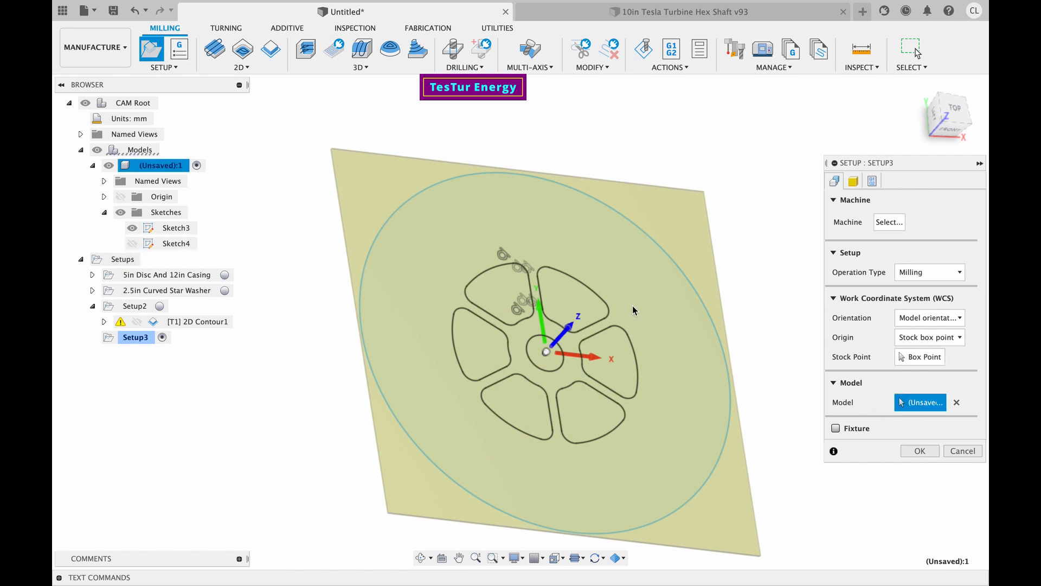
click(132, 243)
click(132, 228)
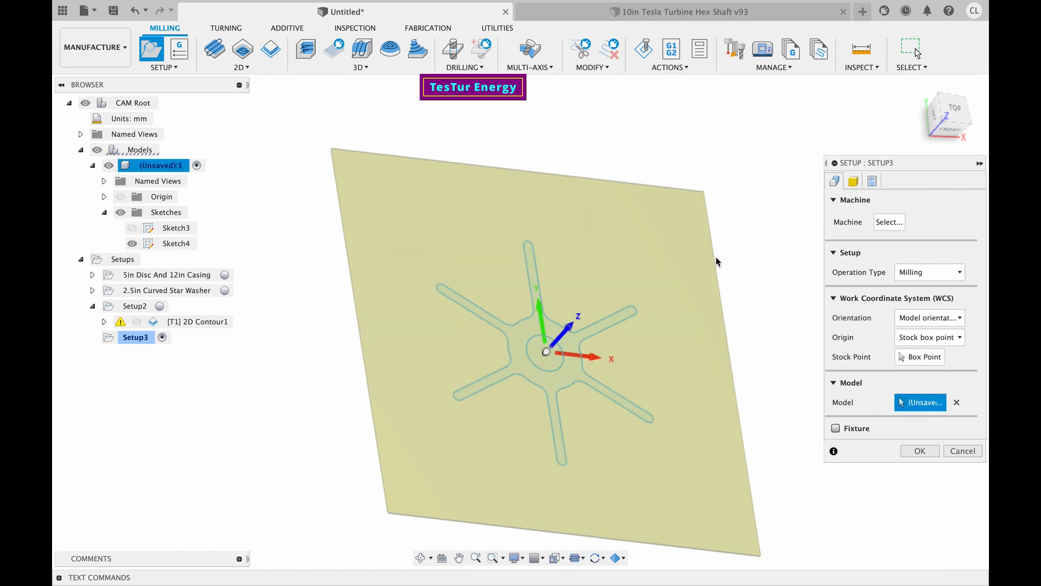
click(921, 451)
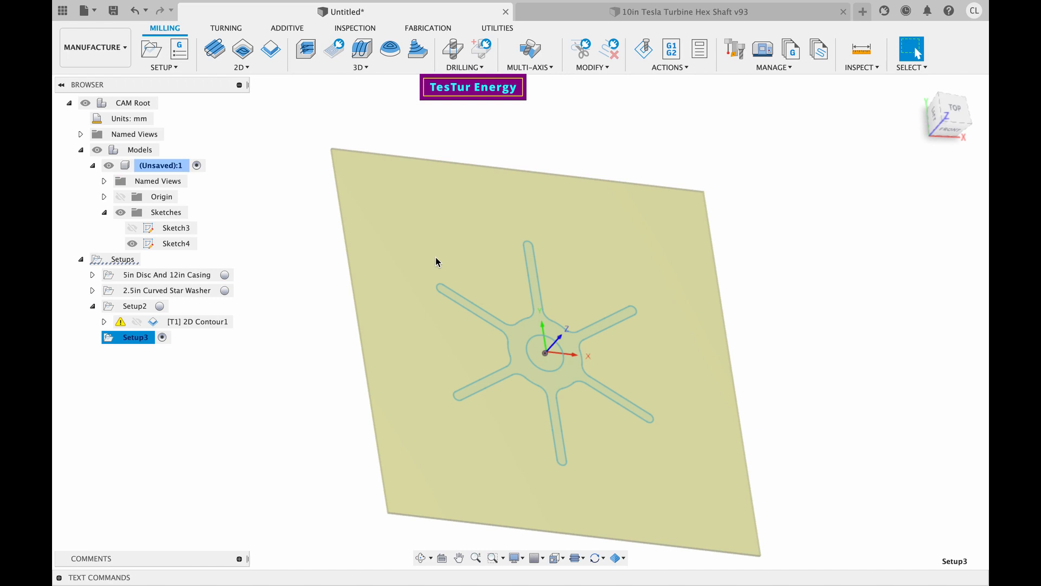
- Start a 2D Contour operation in Setup3 and check its passes, linking and heights settings in top view
click(268, 205)
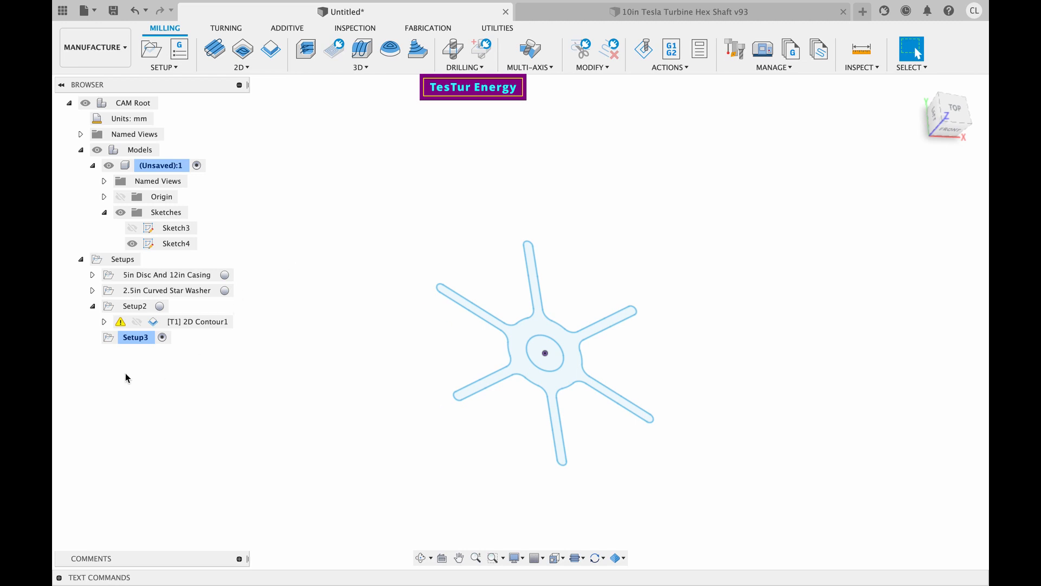
click(133, 338)
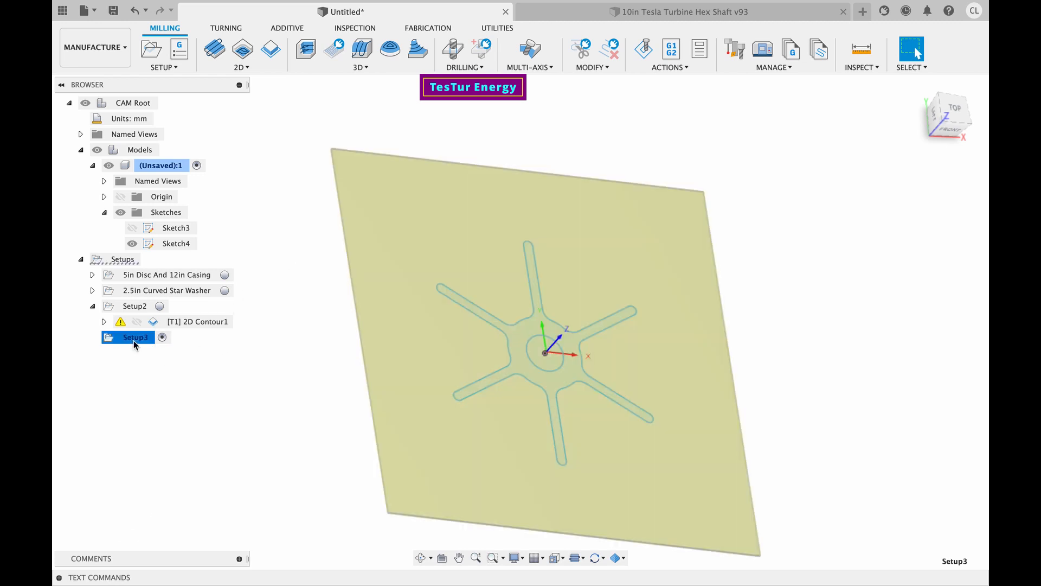
click(240, 68)
click(237, 124)
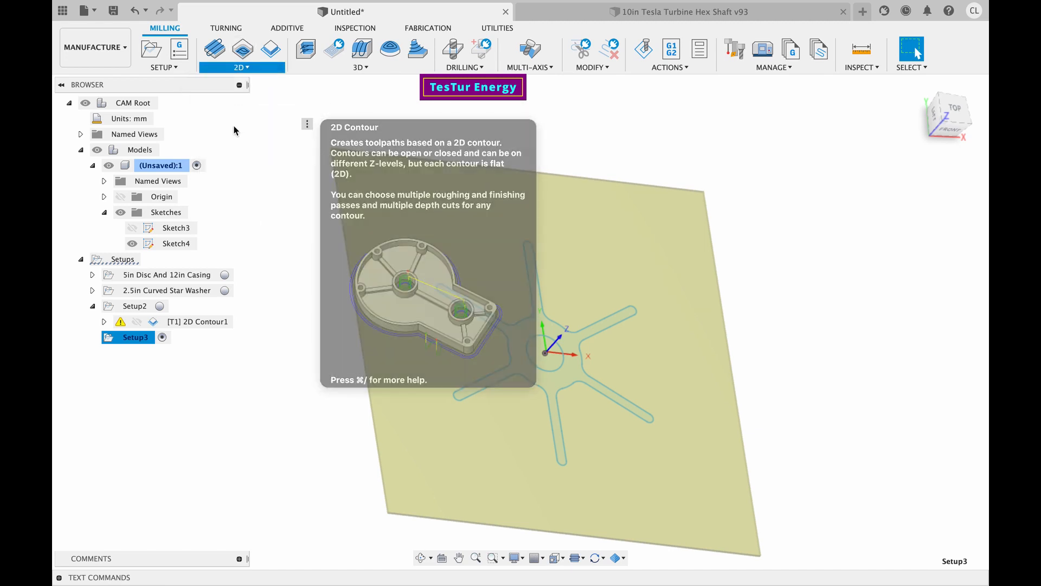
click(957, 112)
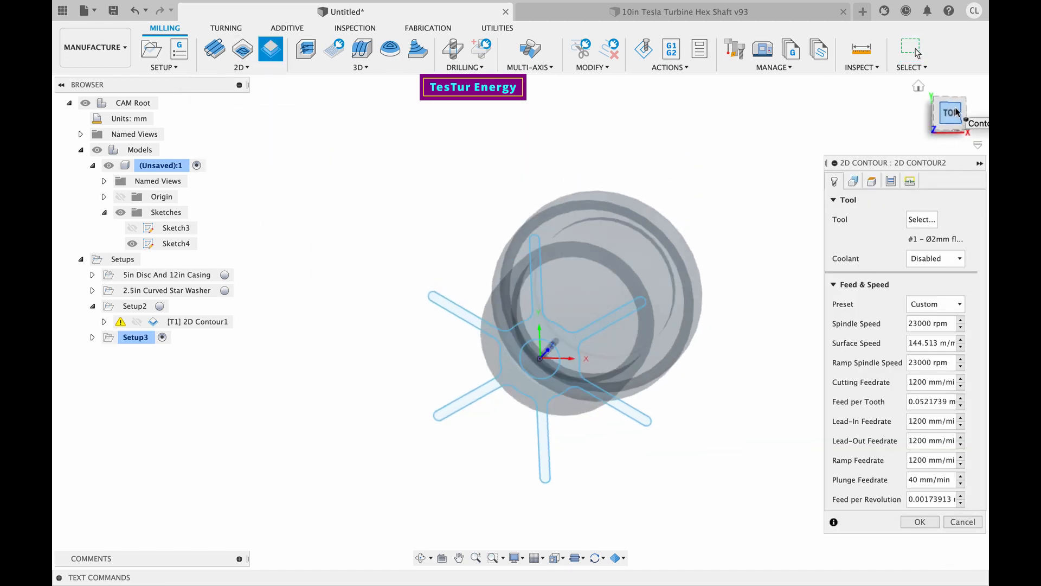
click(872, 181)
click(890, 181)
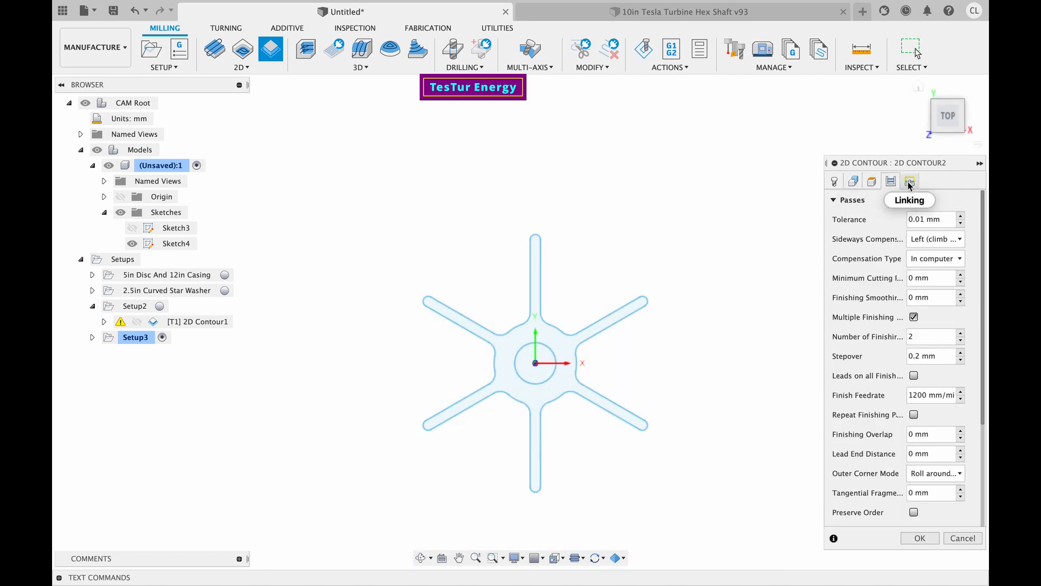
click(910, 182)
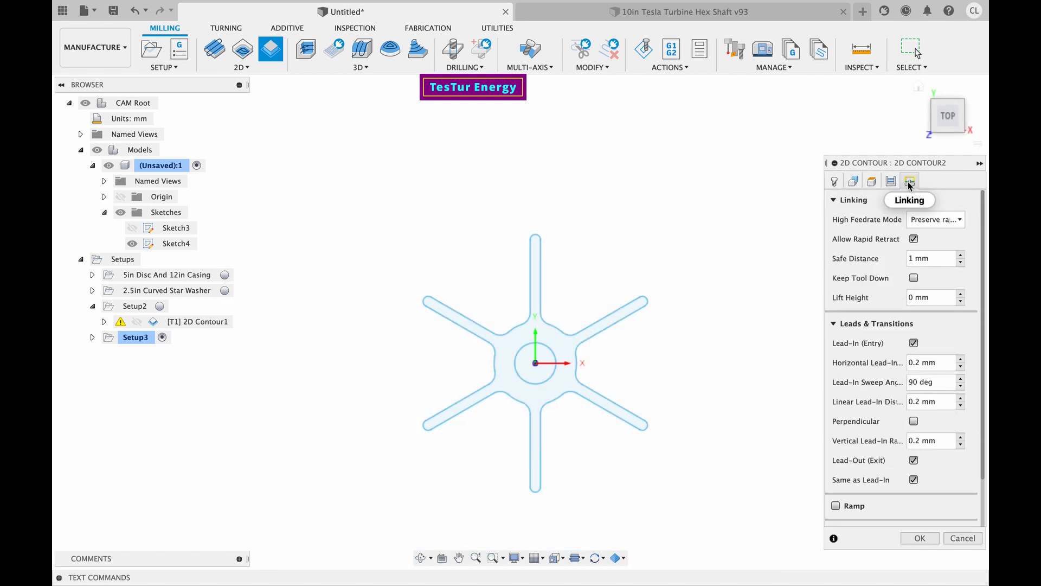
click(855, 182)
click(863, 182)
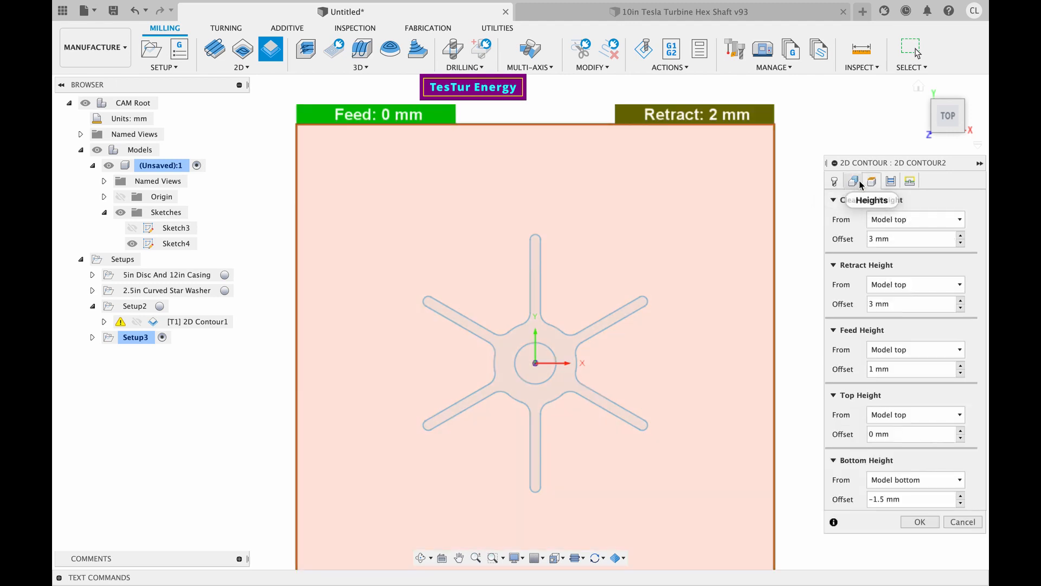
click(854, 182)
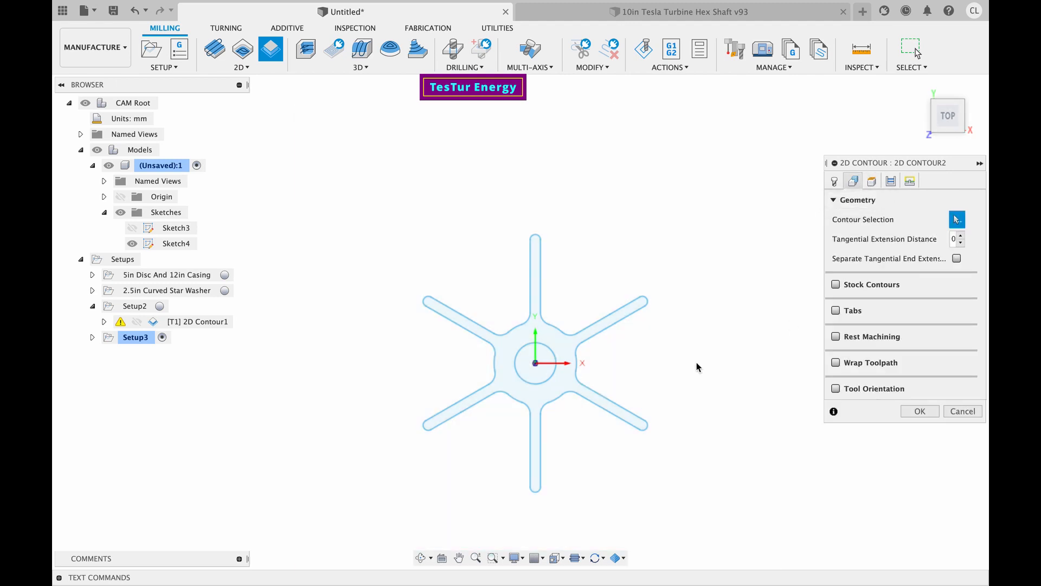
- Select the star's outline and centre hole as contours, cutting outside the outline and inside the hole, and generate the toolpath
click(531, 317)
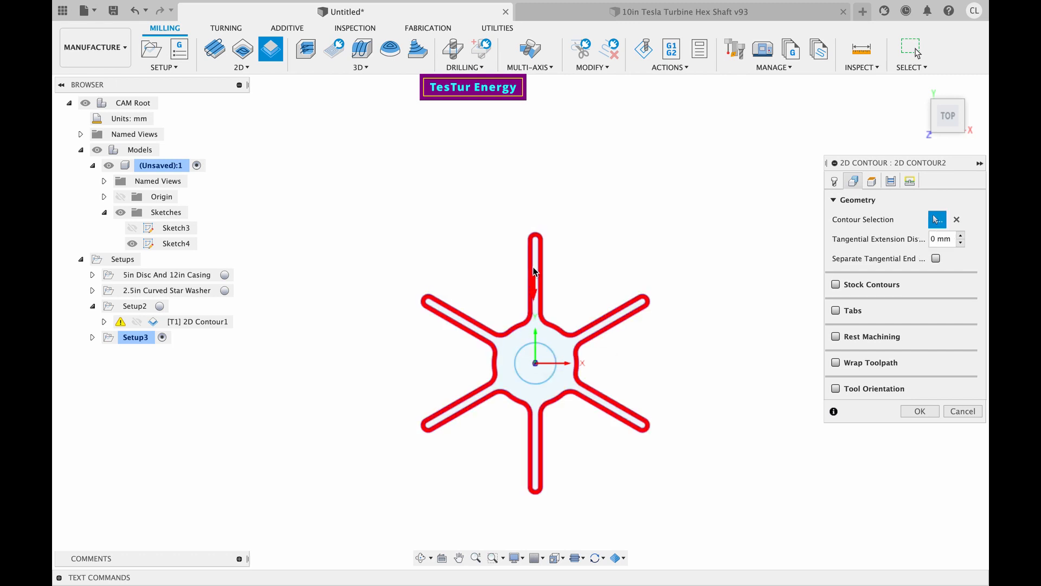
click(539, 347)
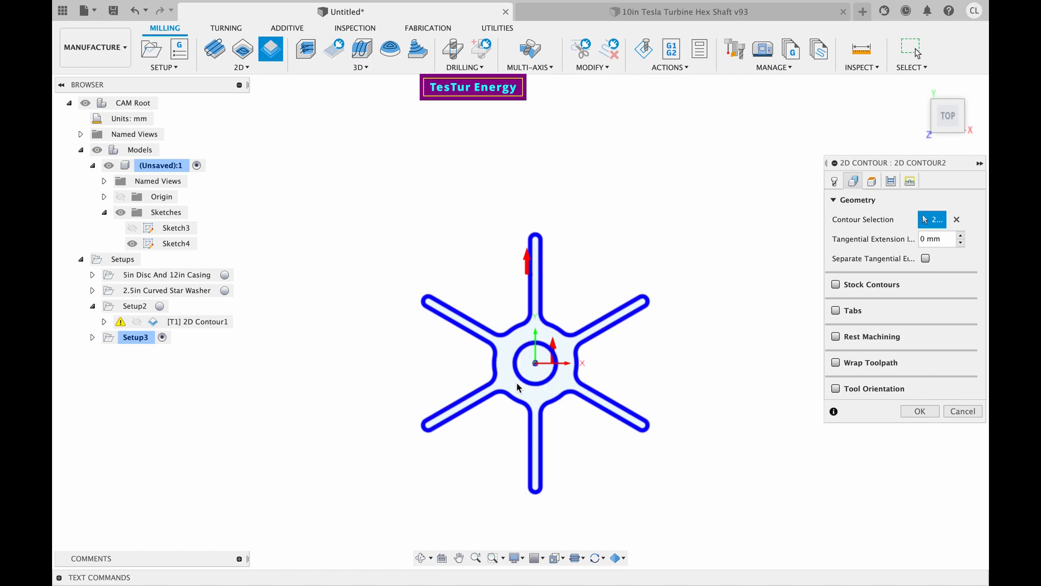
click(553, 346)
click(920, 411)
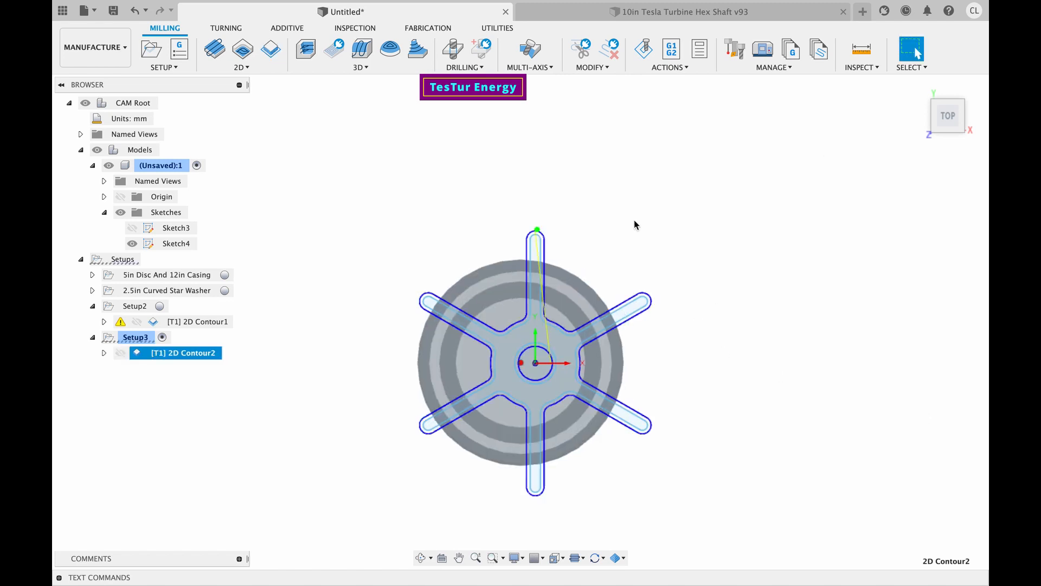
scroll(660, 180, up, 5)
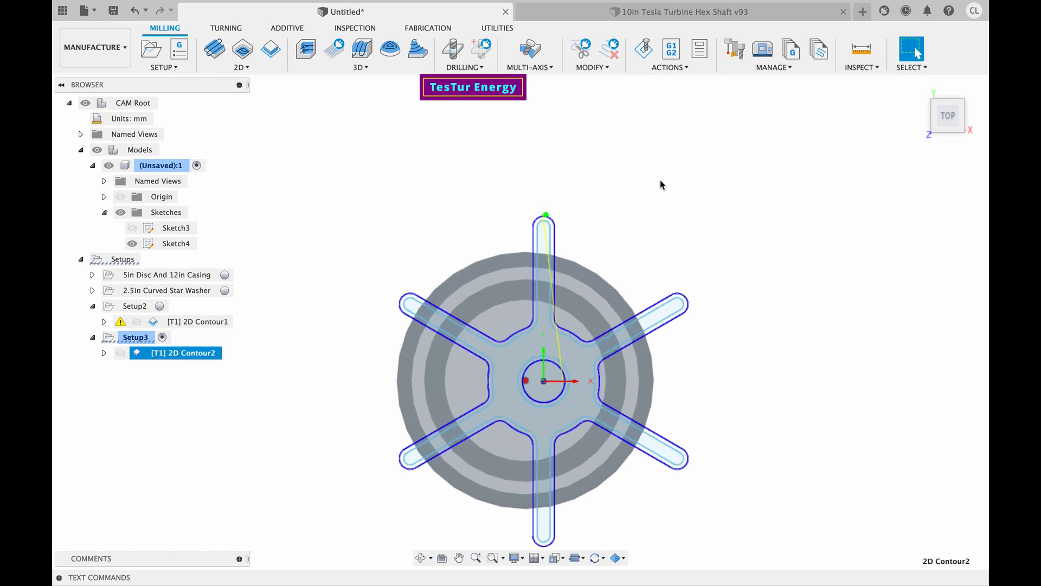
scroll(661, 181, down, 1)
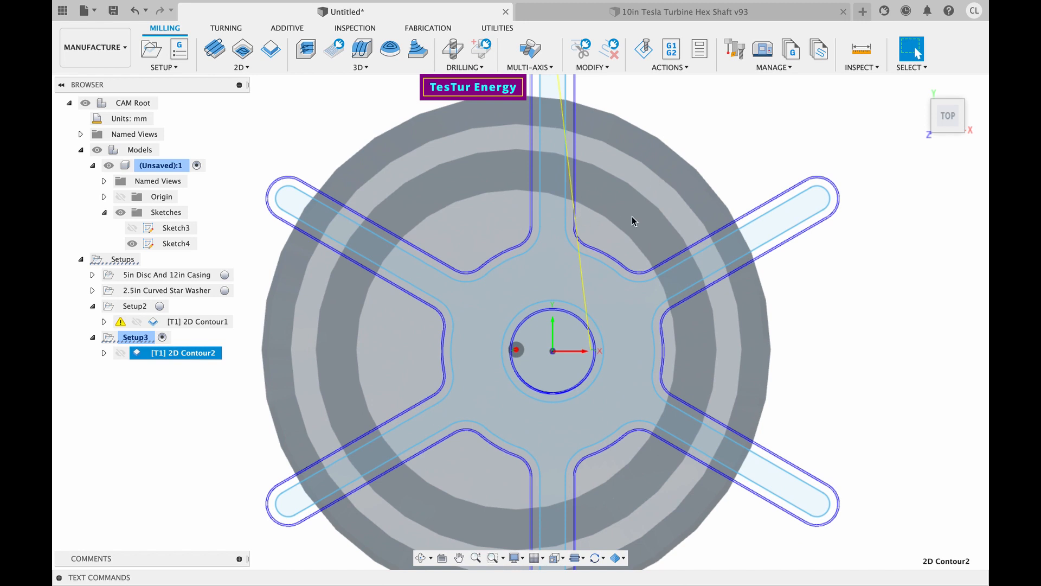
- Inspect the star washer toolpath from an angle and from above, and check the machining time of 2D Contour2
scroll(633, 217, down, 1)
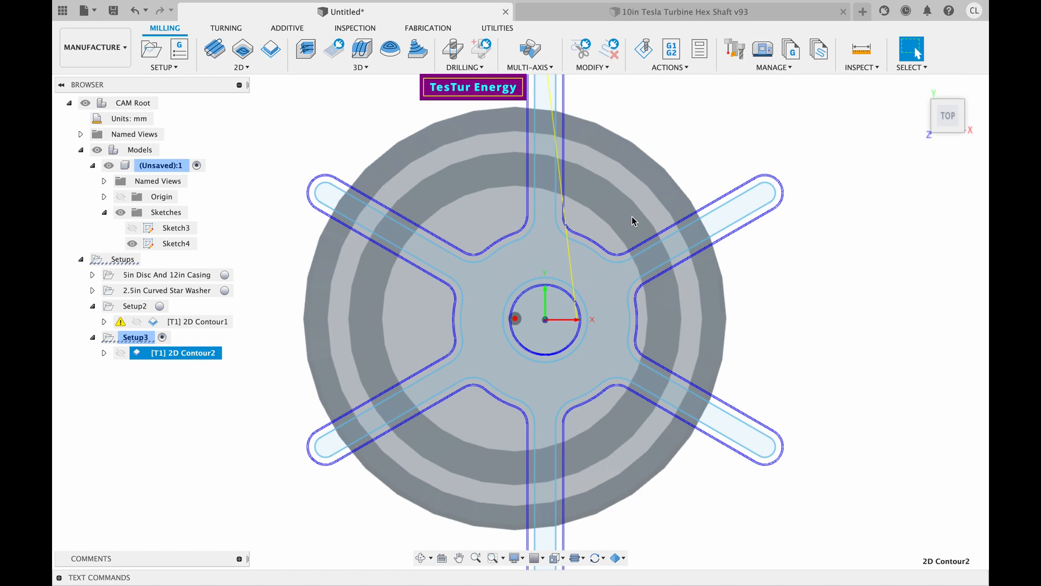
shift+scroll(633, 217, down, 10)
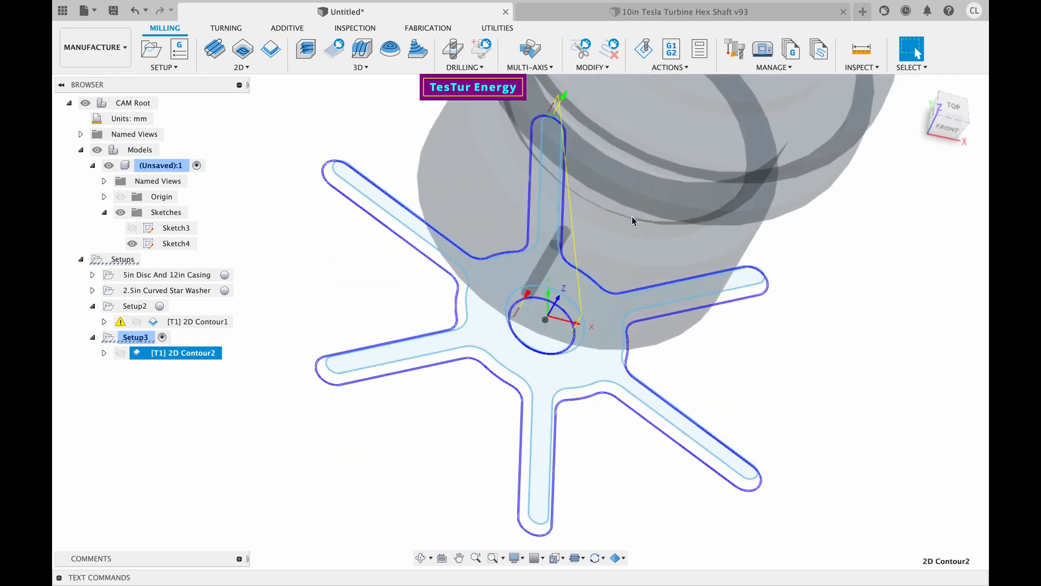
shift+scroll(632, 217, down, 10)
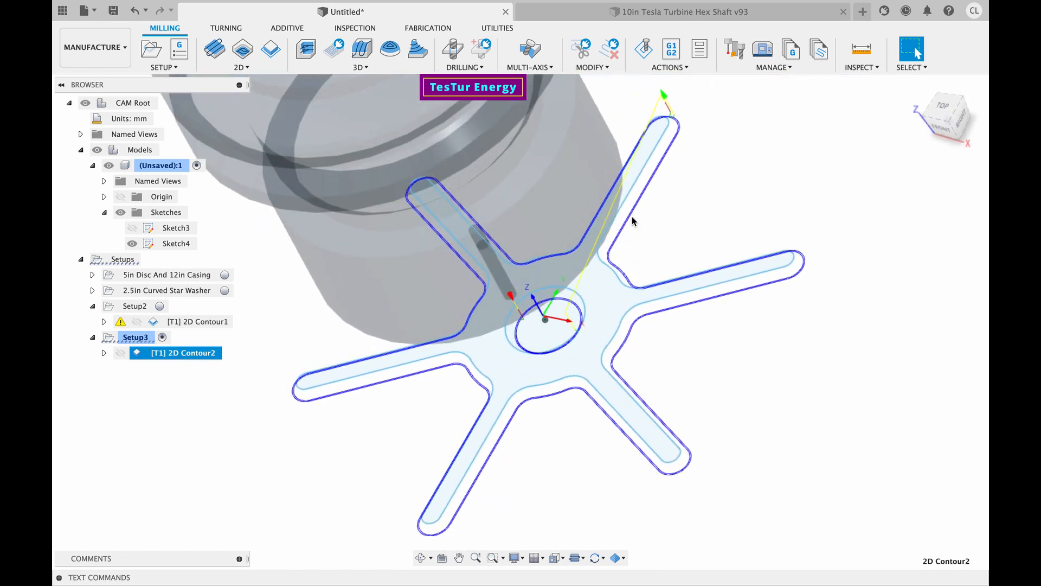
shift+scroll(632, 221, down, 1)
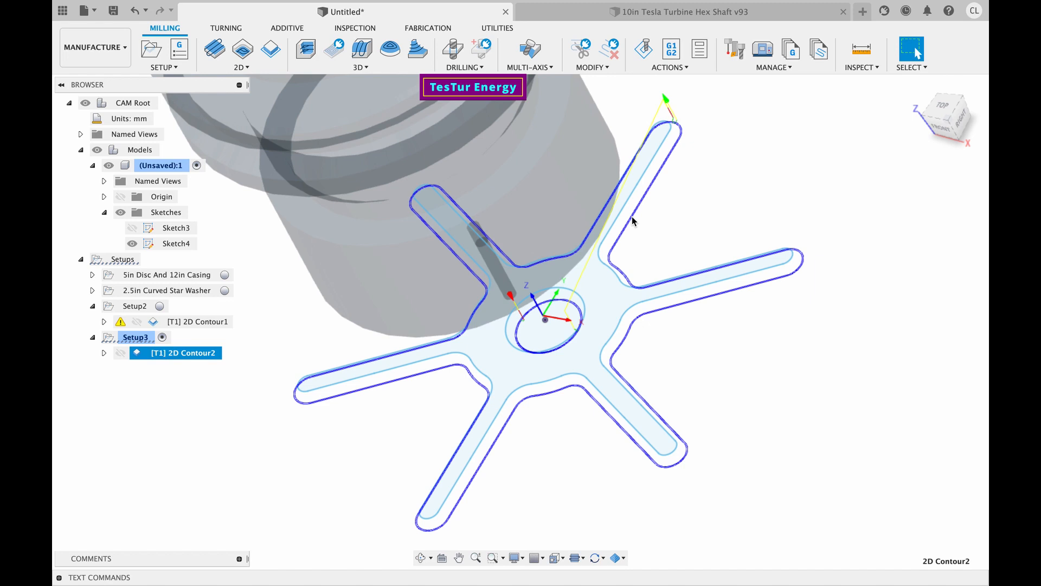
click(944, 107)
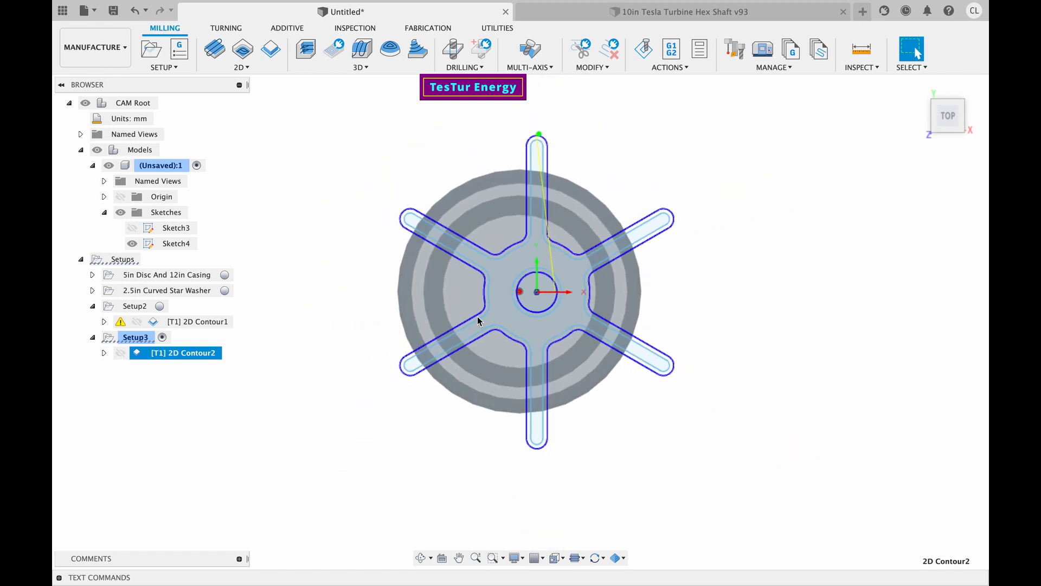
right_click(148, 351)
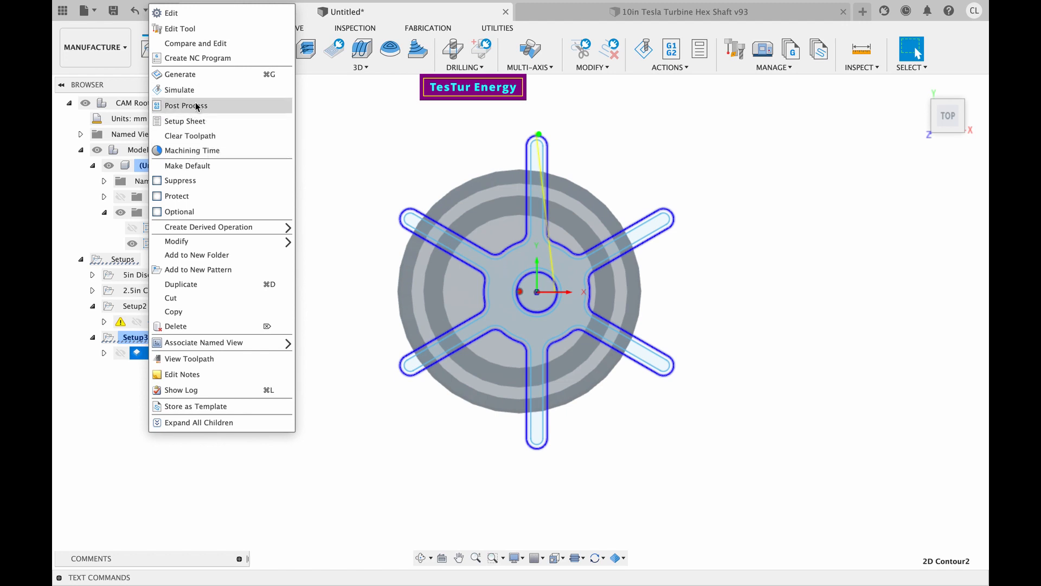
click(199, 150)
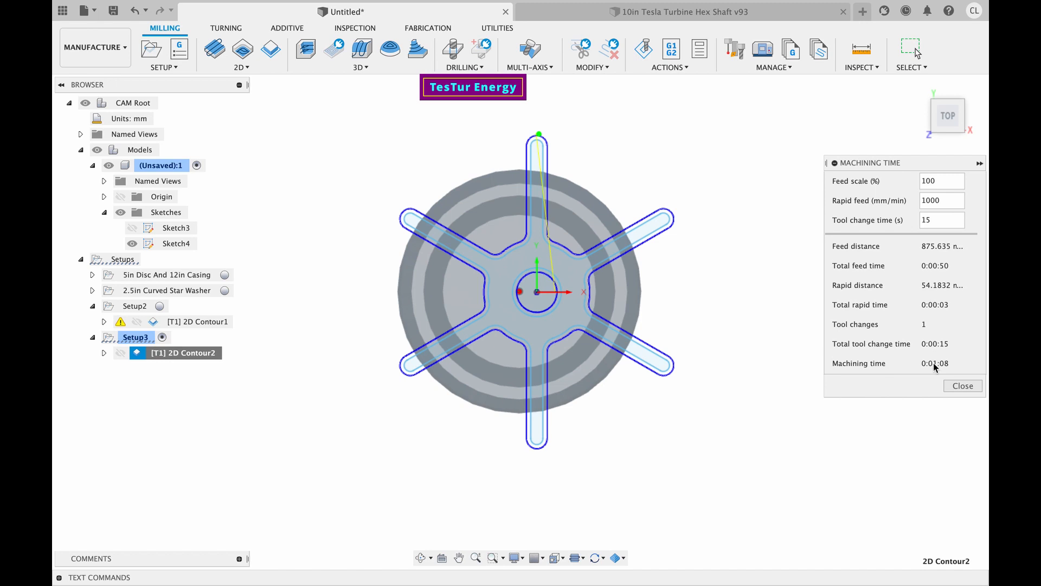
click(957, 386)
- Simulate the 2D Contour2 toolpath and watch the tool cut the centre hole and the star outline
right_click(155, 352)
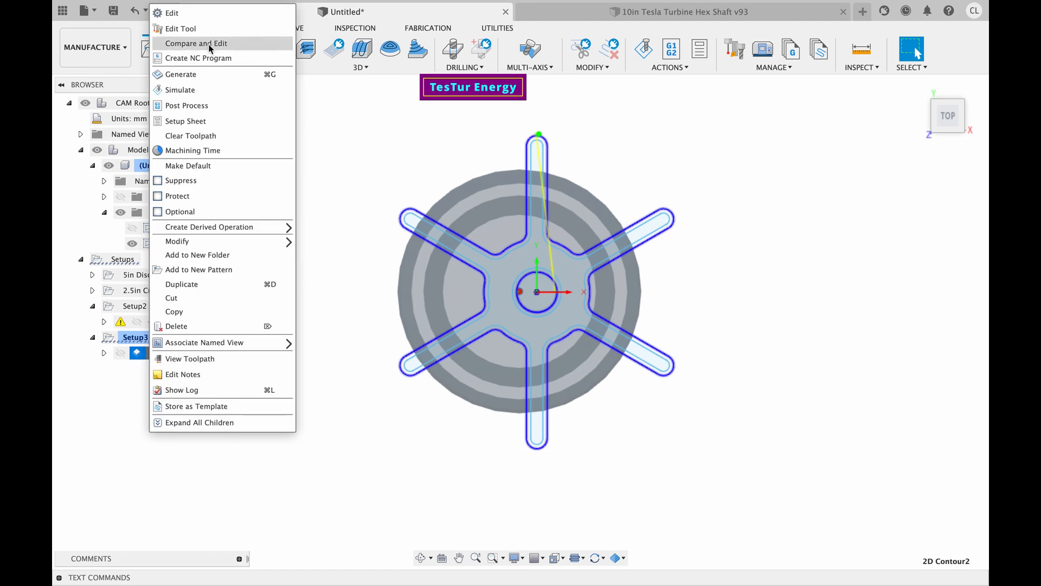
click(188, 91)
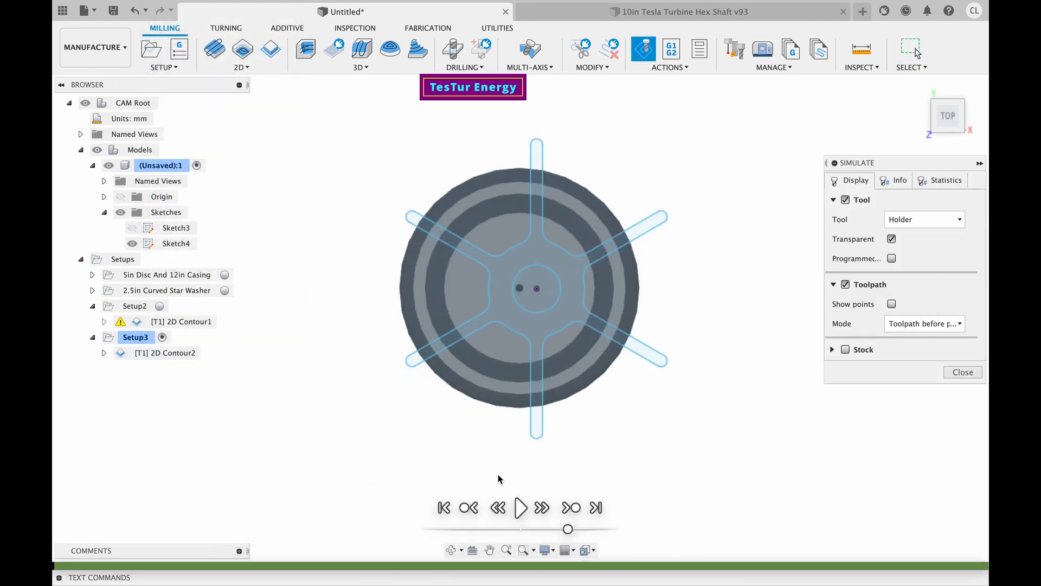
click(521, 507)
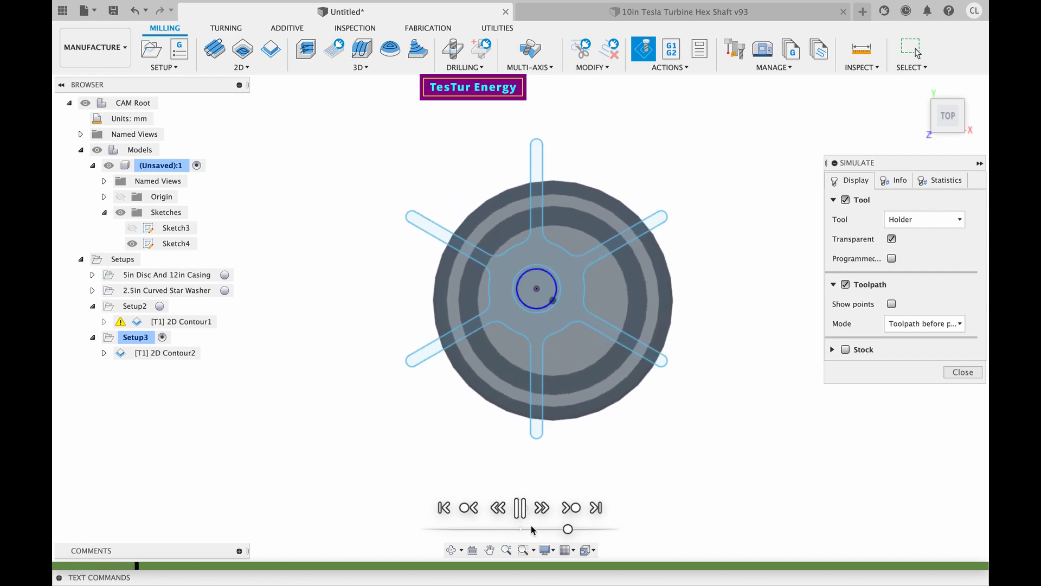
scroll(671, 384, up, 10)
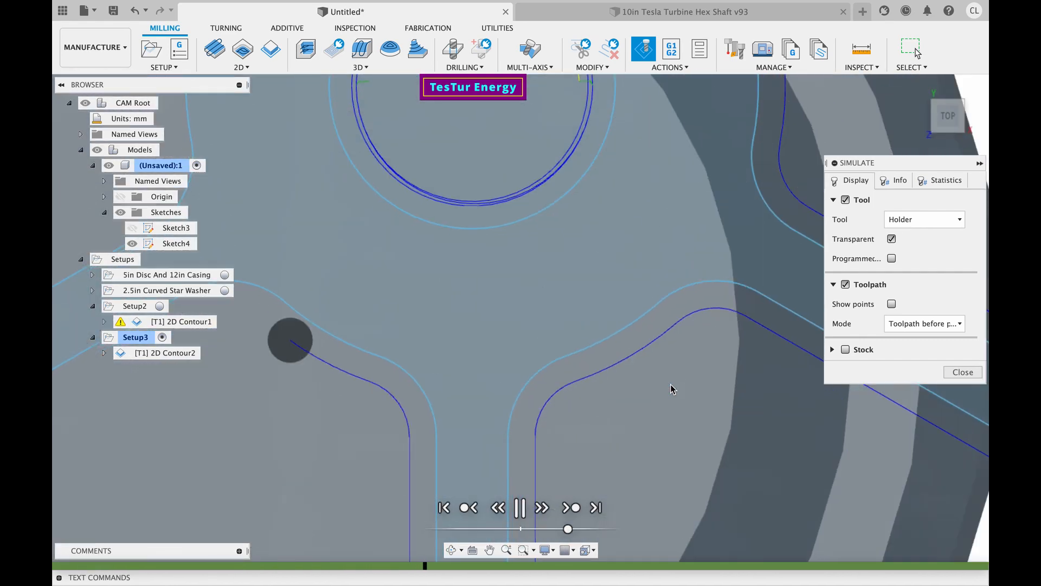
scroll(671, 388, down, 10)
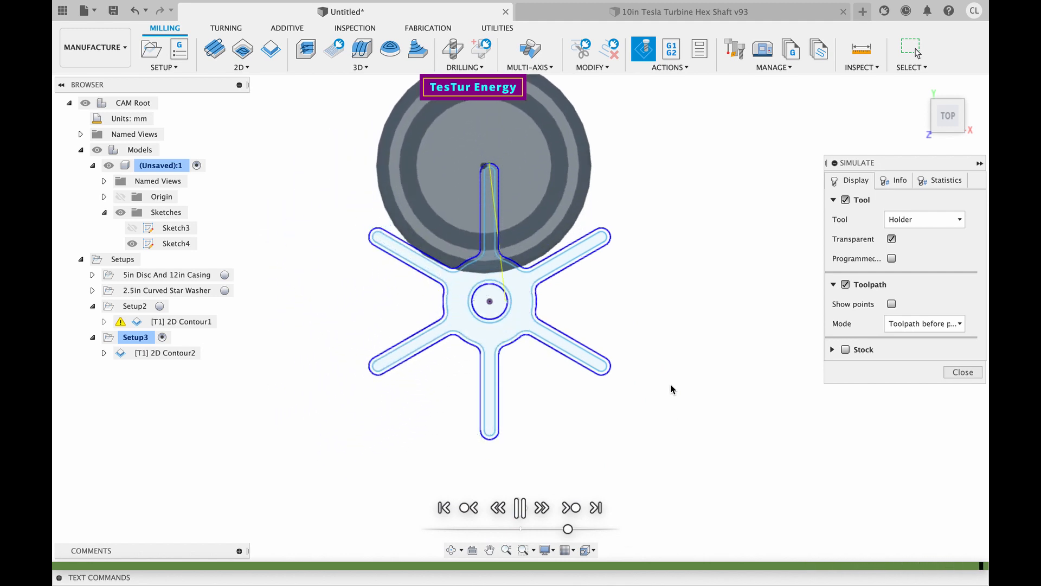
click(953, 372)
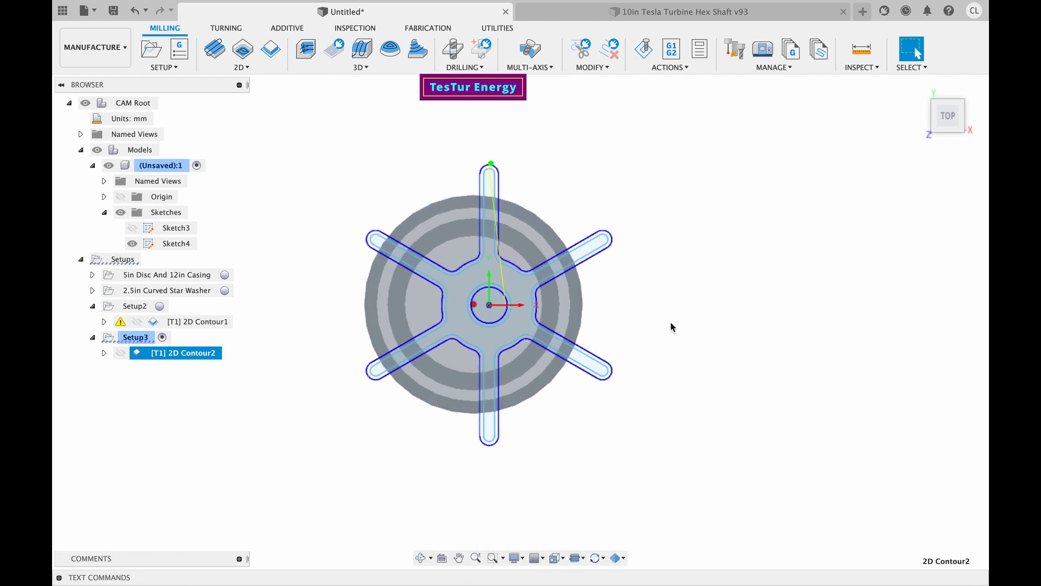
- Show the 2D Contour1 and 2D Contour2 toolpaths together and compare the disc and star washer cuts
click(136, 321)
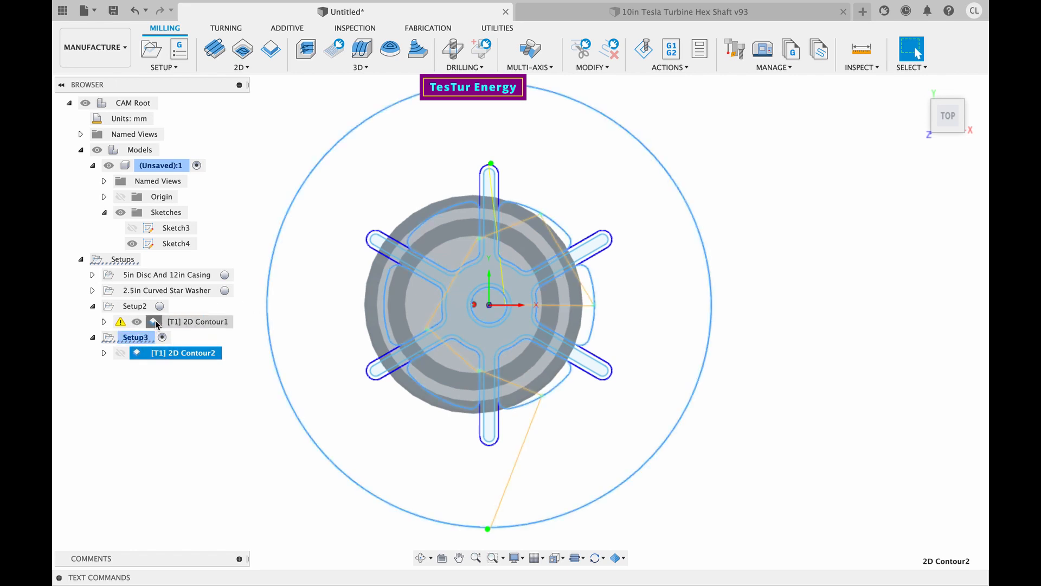
click(155, 322)
click(144, 338)
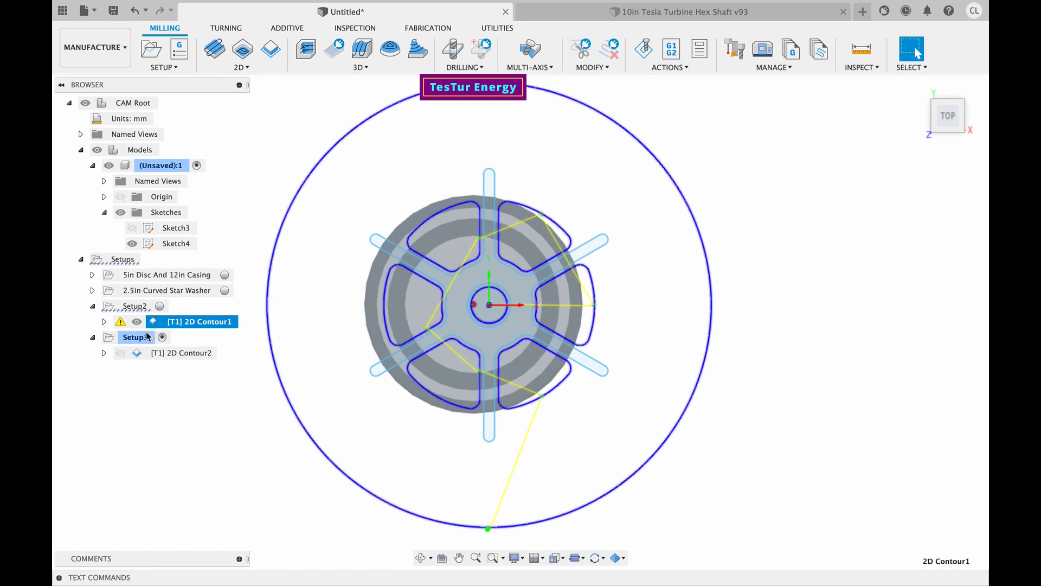
click(120, 353)
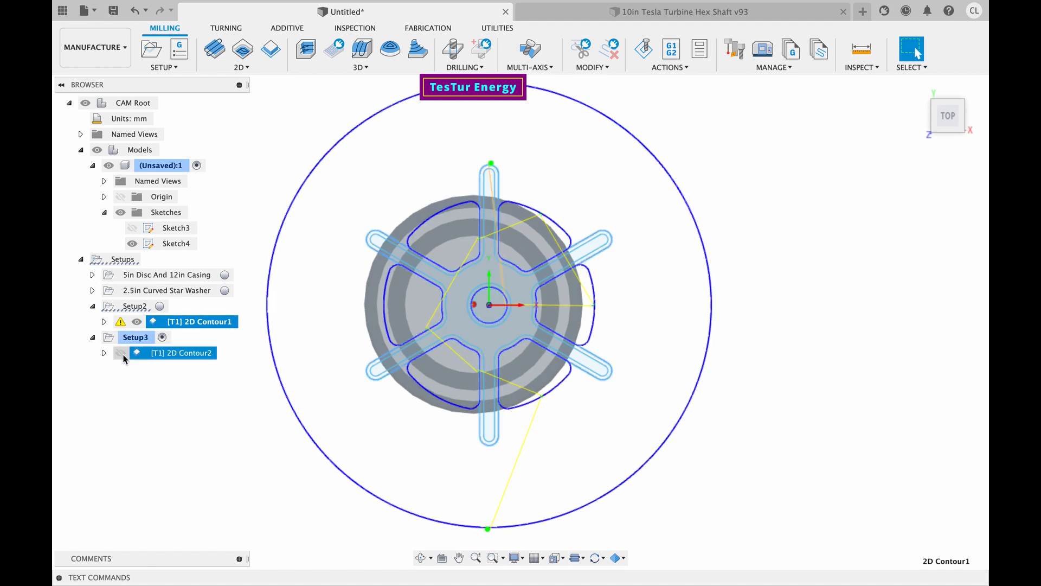
click(824, 161)
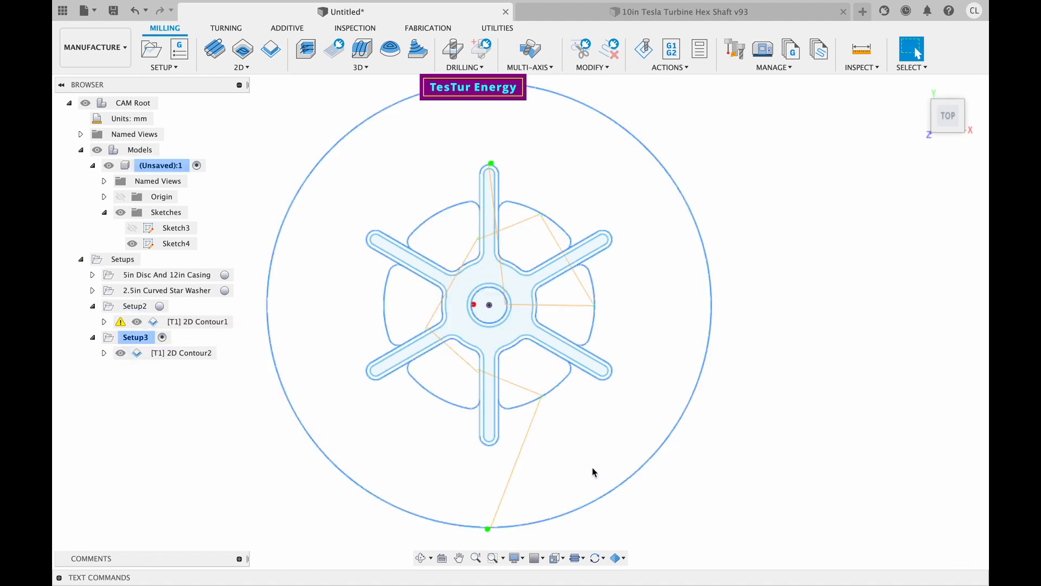
shift+scroll(656, 249, left, 10)
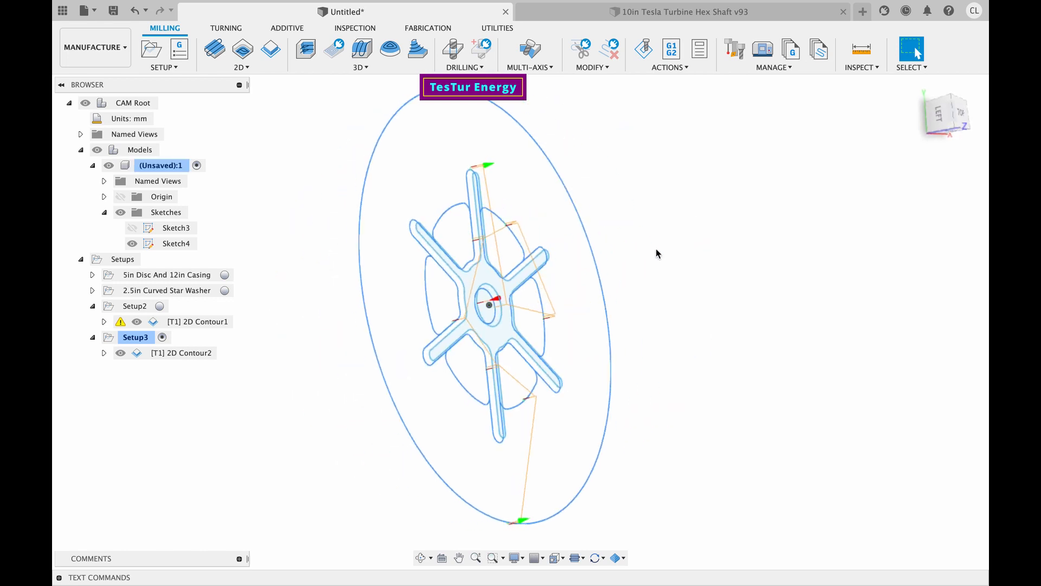
shift+scroll(656, 248, right, 10)
shift+scroll(656, 248, right, 1)
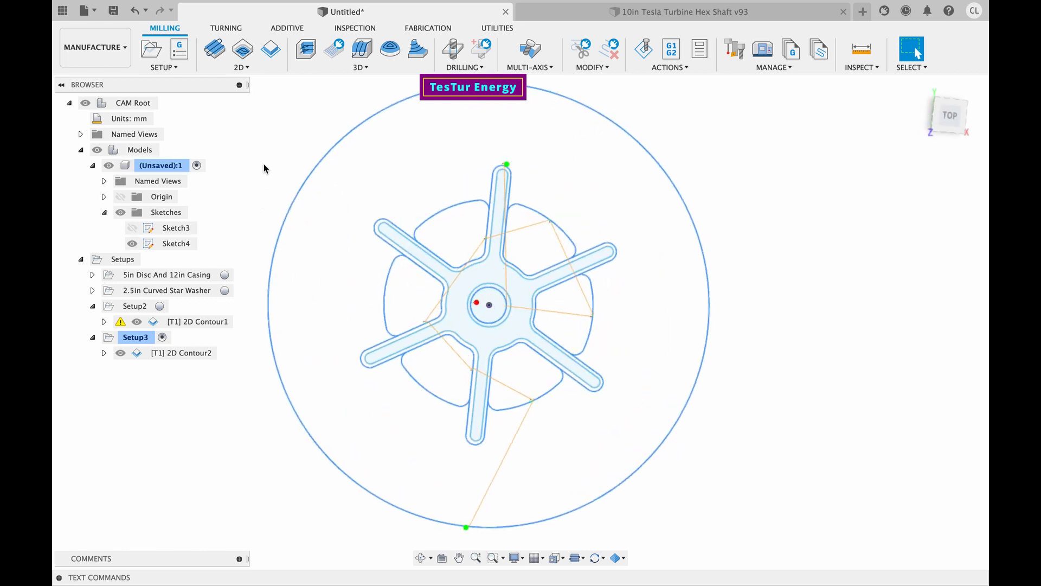
- Highlight each contour toolpath in turn and read the warning log of 2D Contour1 in Setup2
click(169, 324)
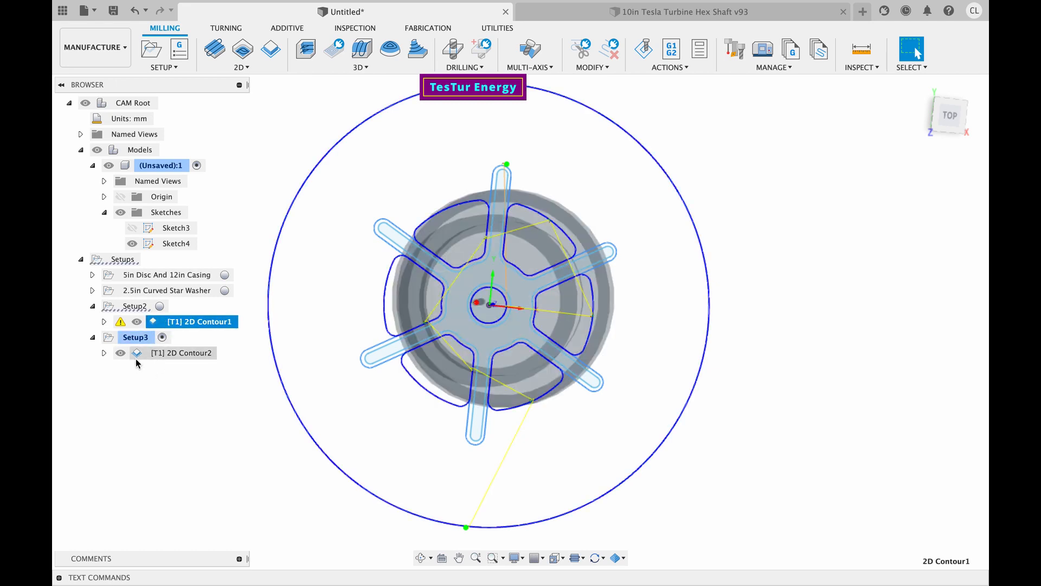
click(160, 353)
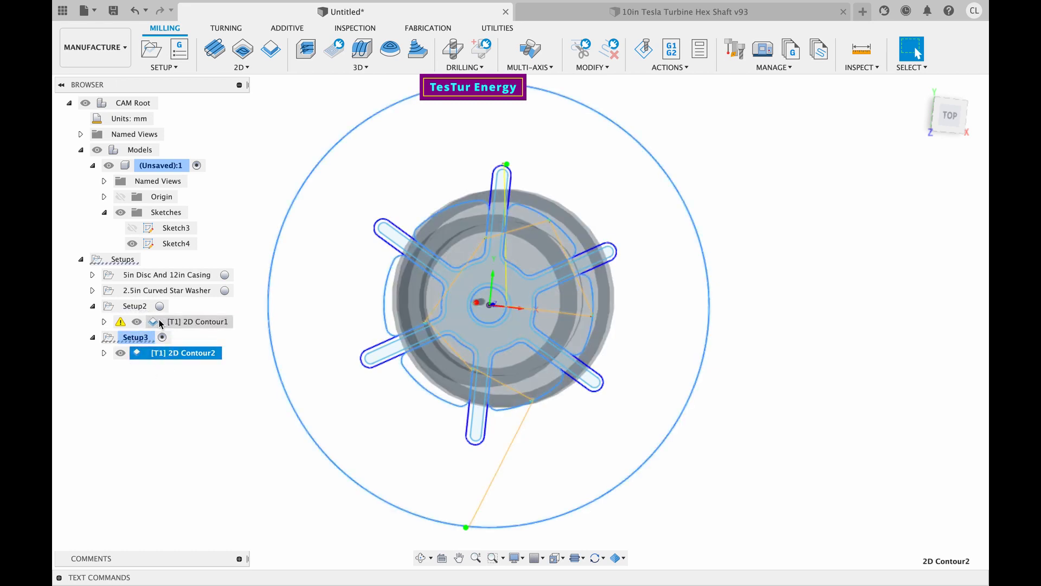
click(160, 324)
click(120, 322)
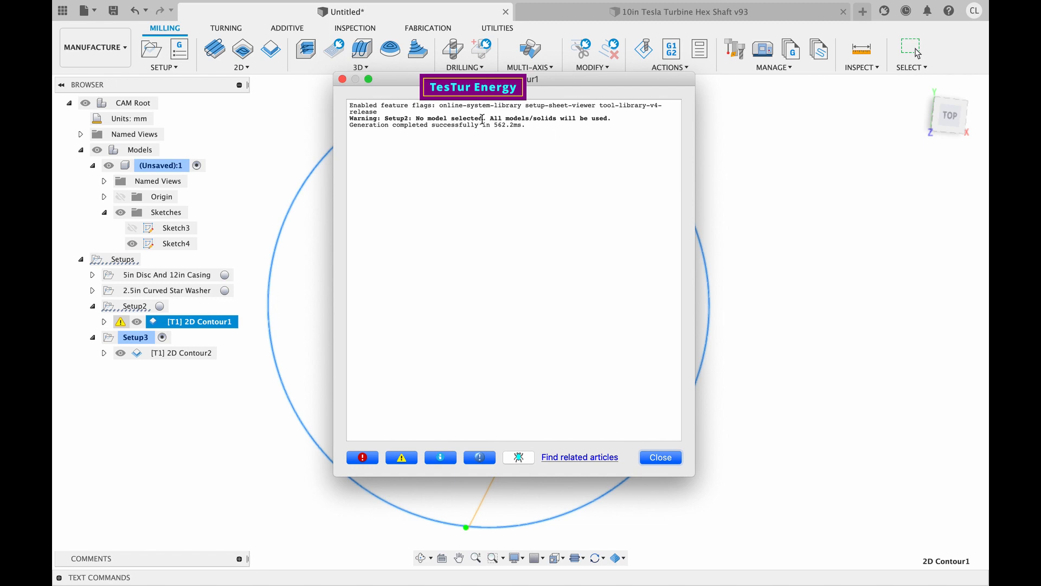
click(661, 458)
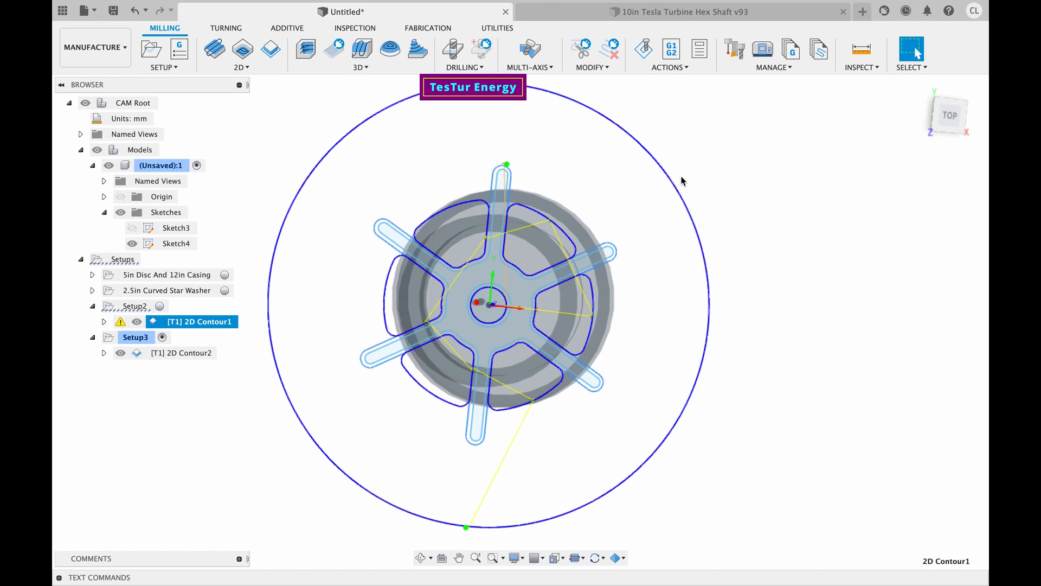
click(270, 121)
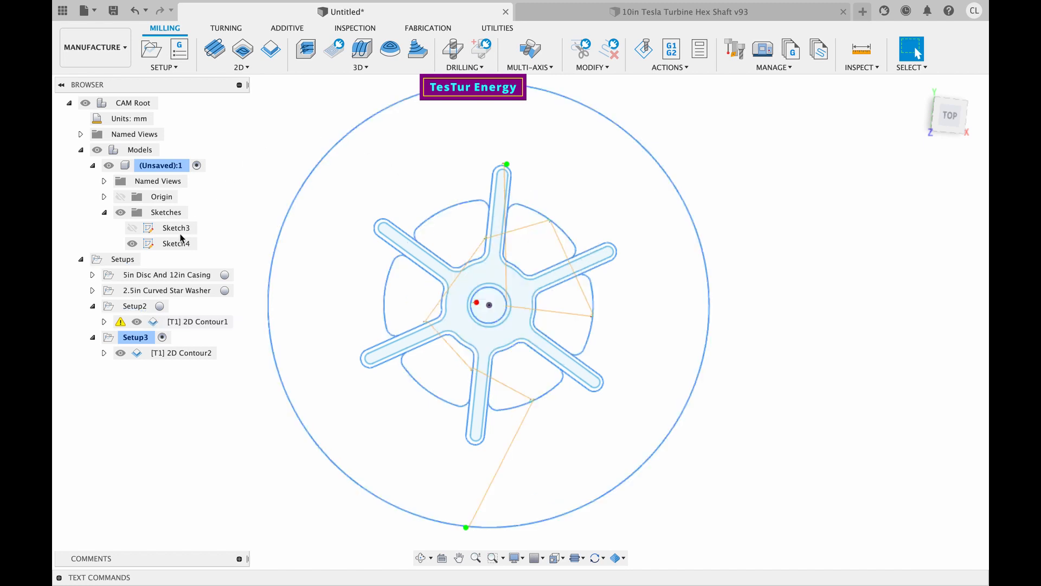
click(121, 324)
shift+scroll(365, 465, left, 10)
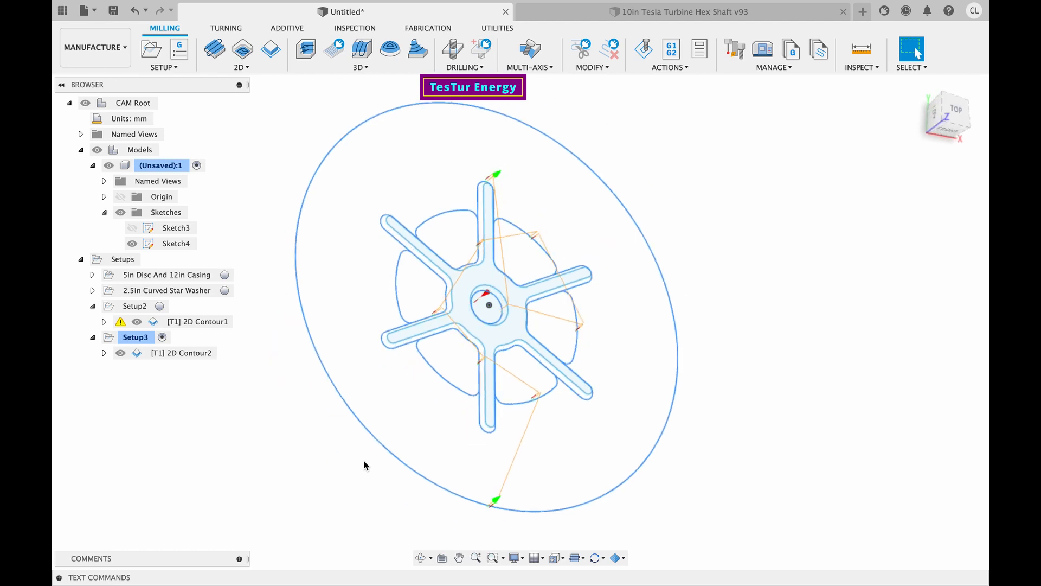
click(121, 325)
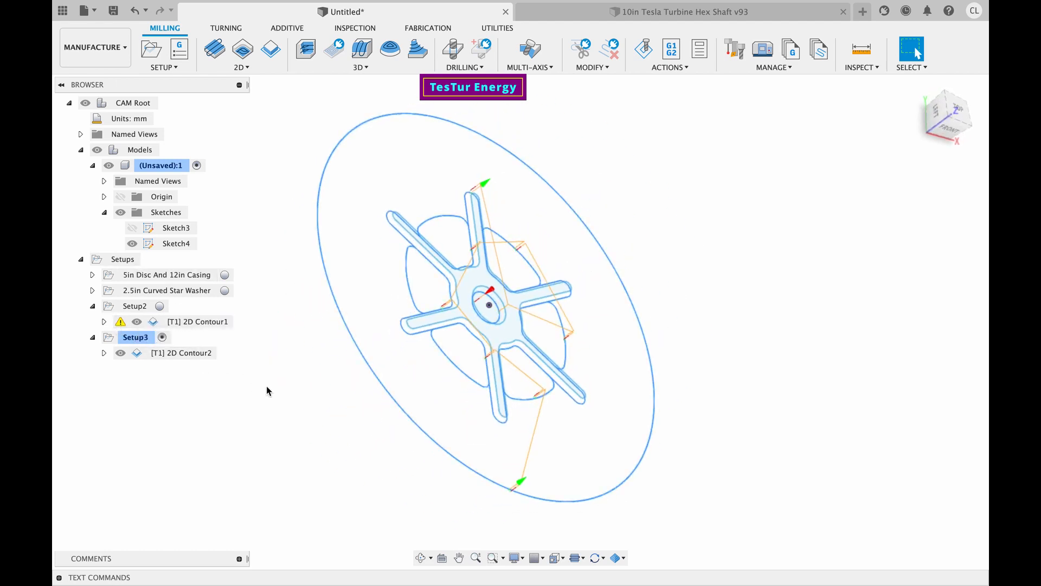
shift+scroll(265, 386, right, 5)
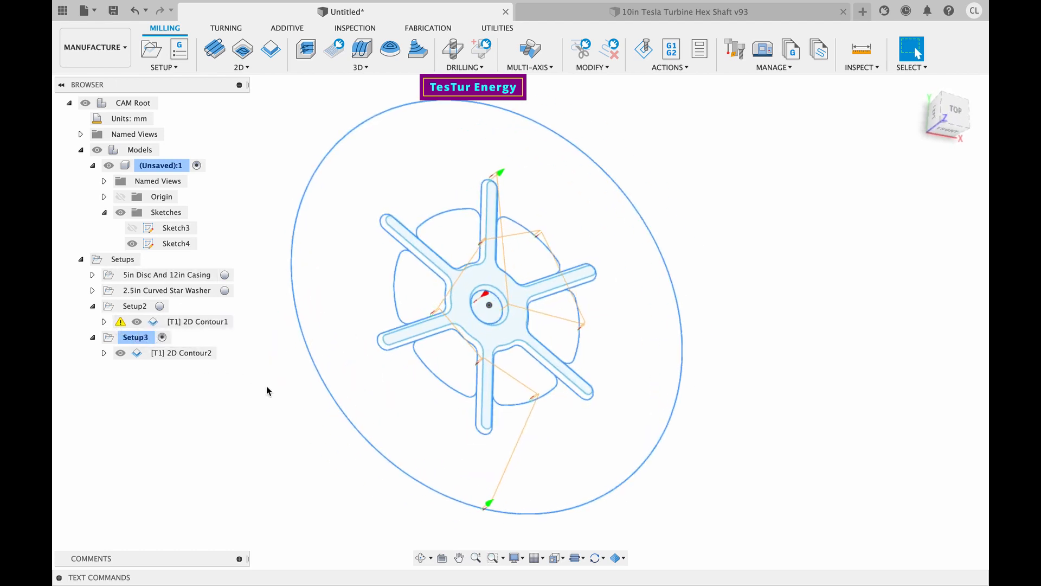
click(954, 112)
scroll(661, 222, up, 5)
scroll(746, 180, down, 3)
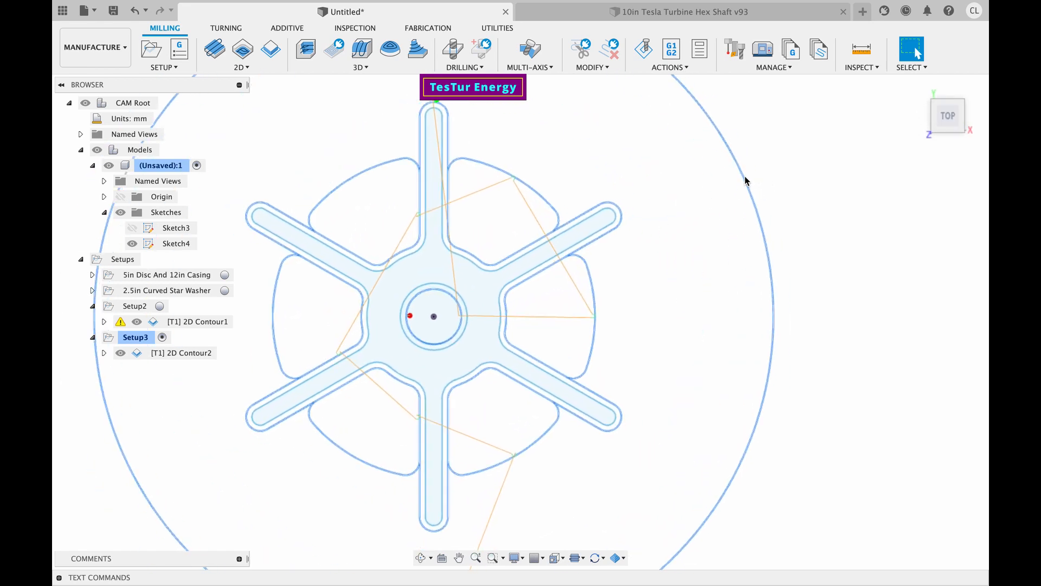
- Review the post-processing settings for 2D Contour1 without posting, and fit both toolpaths in view
click(154, 322)
right_click(154, 321)
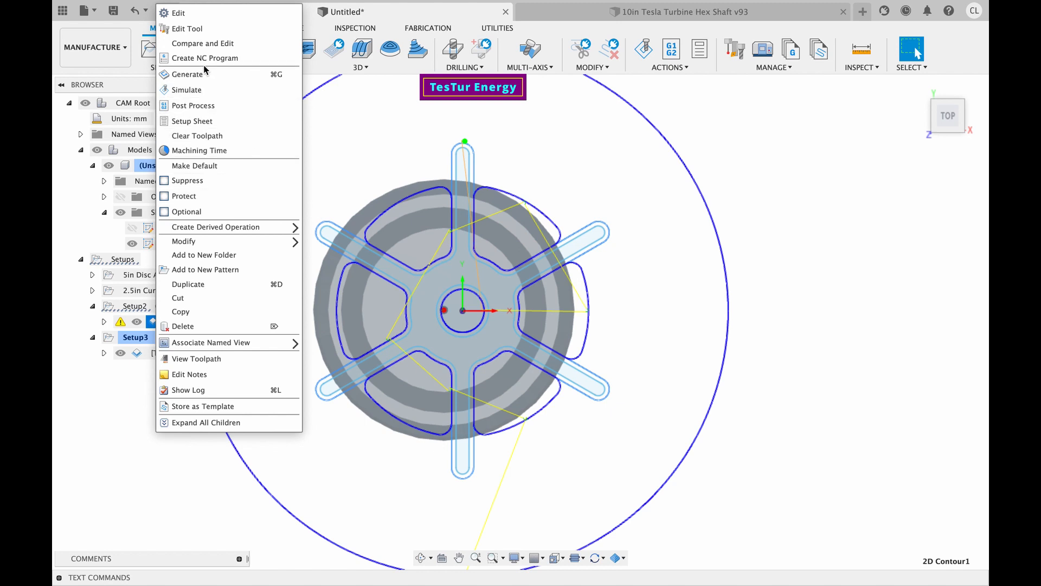
click(190, 103)
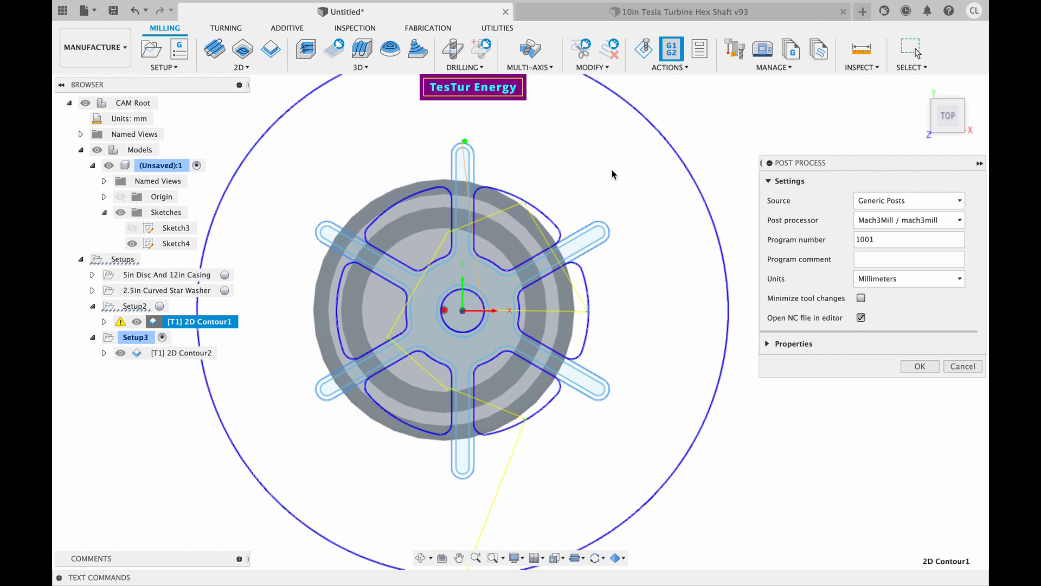
click(964, 366)
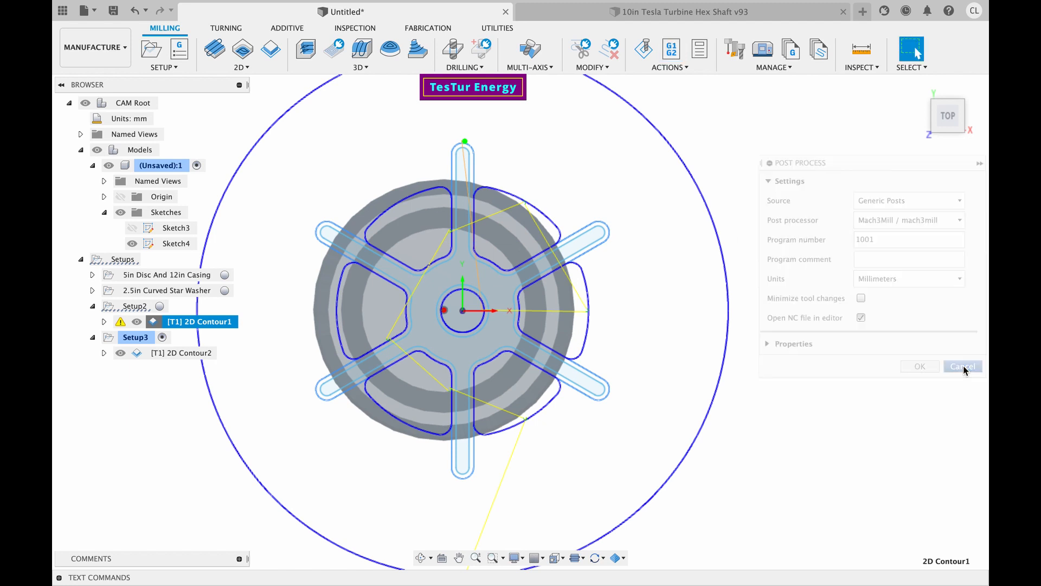
key(F6)
click(744, 204)
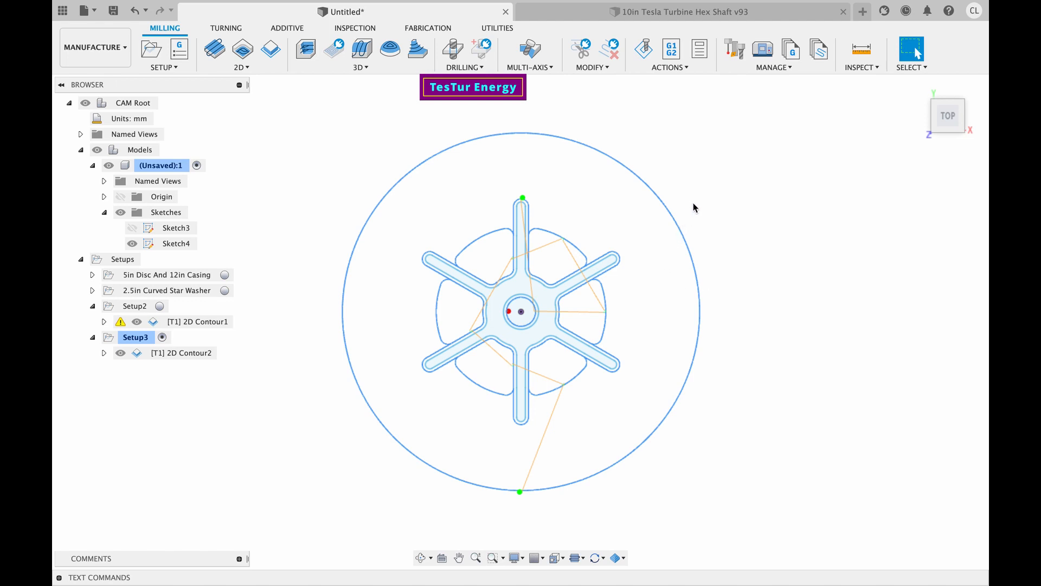
scroll(694, 202, up, 3)
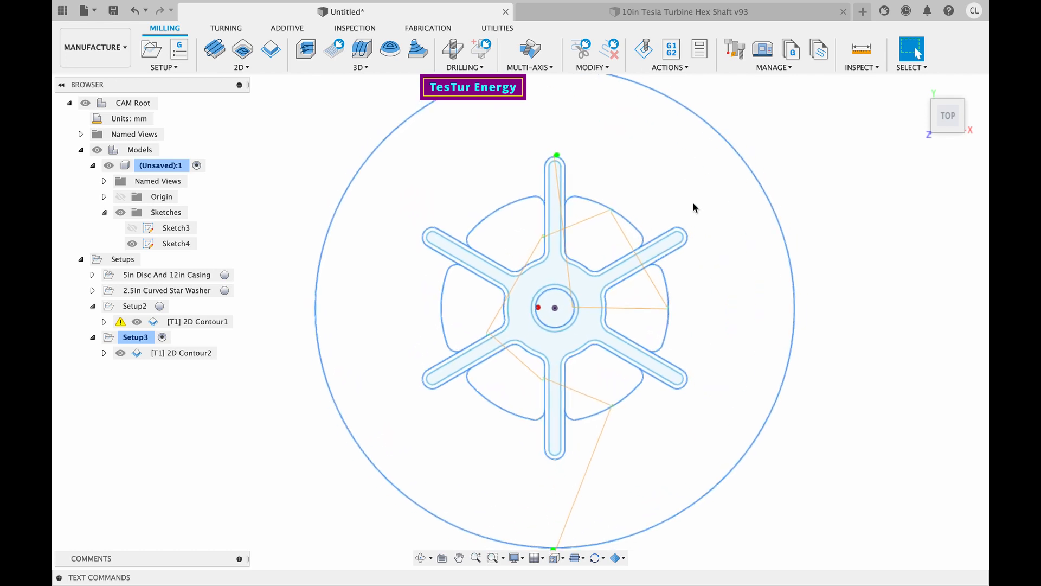
scroll(693, 203, down, 1)
shift+scroll(693, 203, left, 8)
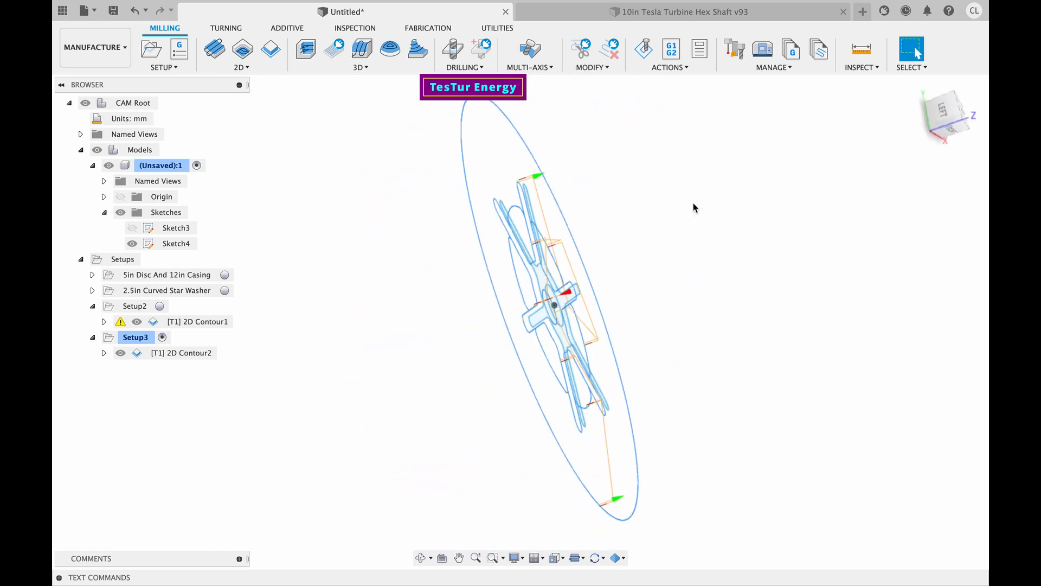
shift+scroll(693, 202, right, 7)
shift+scroll(693, 203, left, 7)
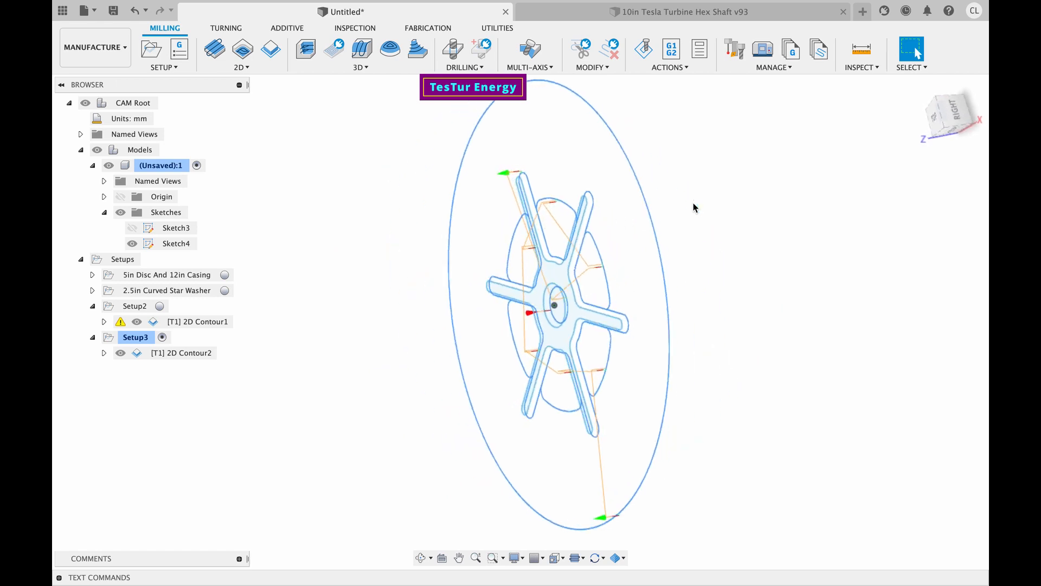
- View the star washer and disc toolpaths square-on from the top with X horizontal, and review the available workspaces
shift+scroll(693, 203, right, 8)
shift+scroll(693, 203, right, 2)
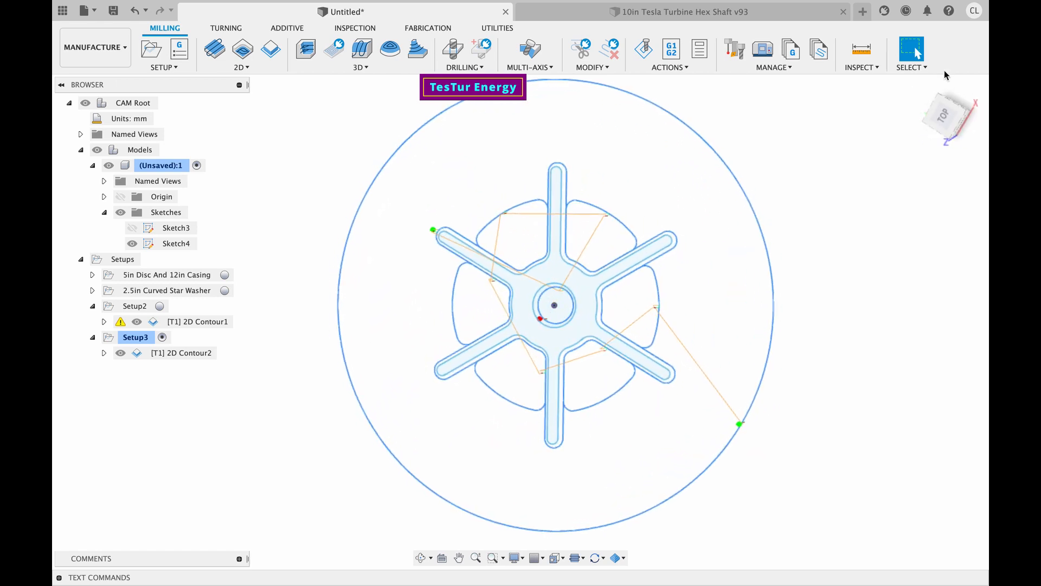
click(944, 116)
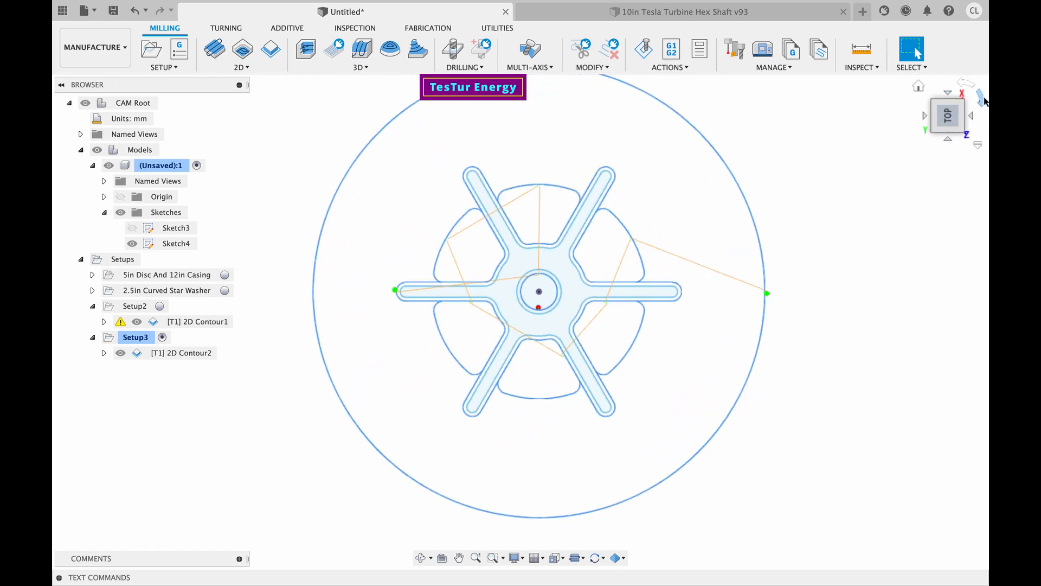
click(982, 99)
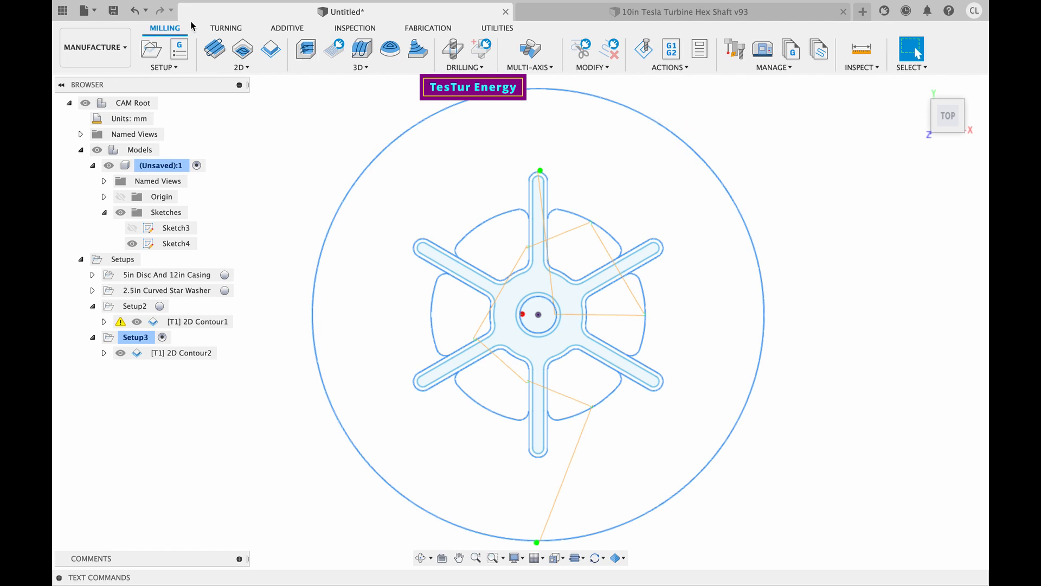
click(119, 55)
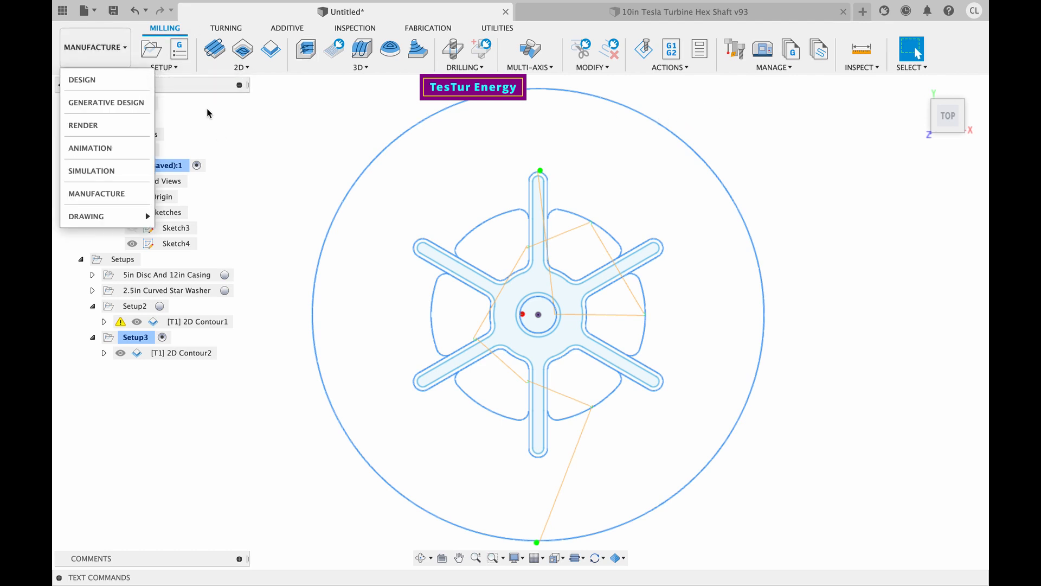
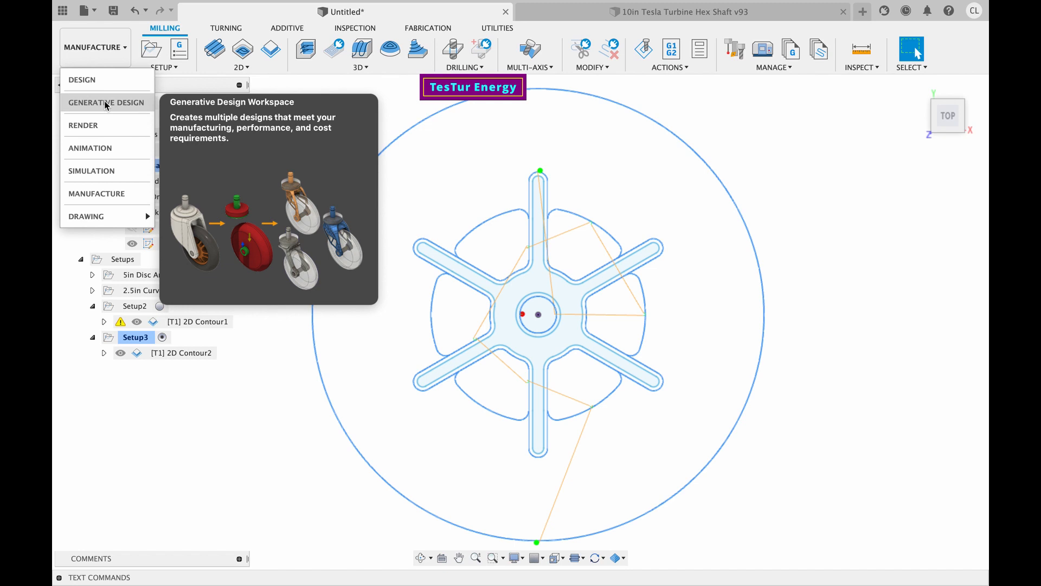
mouse_move(87, 219)
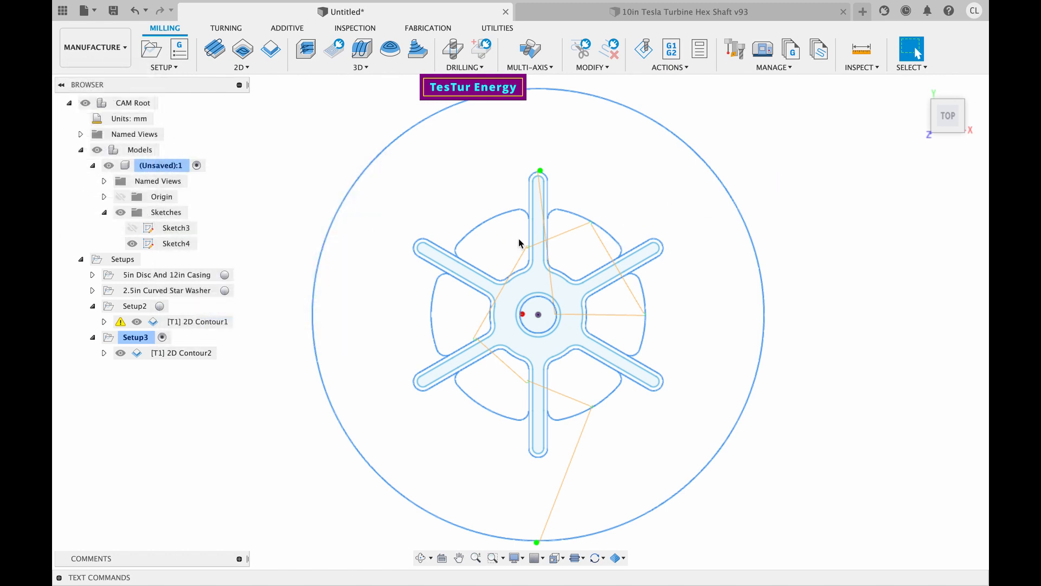
- Inspect the disc and star washer toolpaths at an angle, and return to a top view showing the whole disc
shift+scroll(519, 240, left, 5)
shift+scroll(519, 239, right, 8)
shift+scroll(518, 239, right, 5)
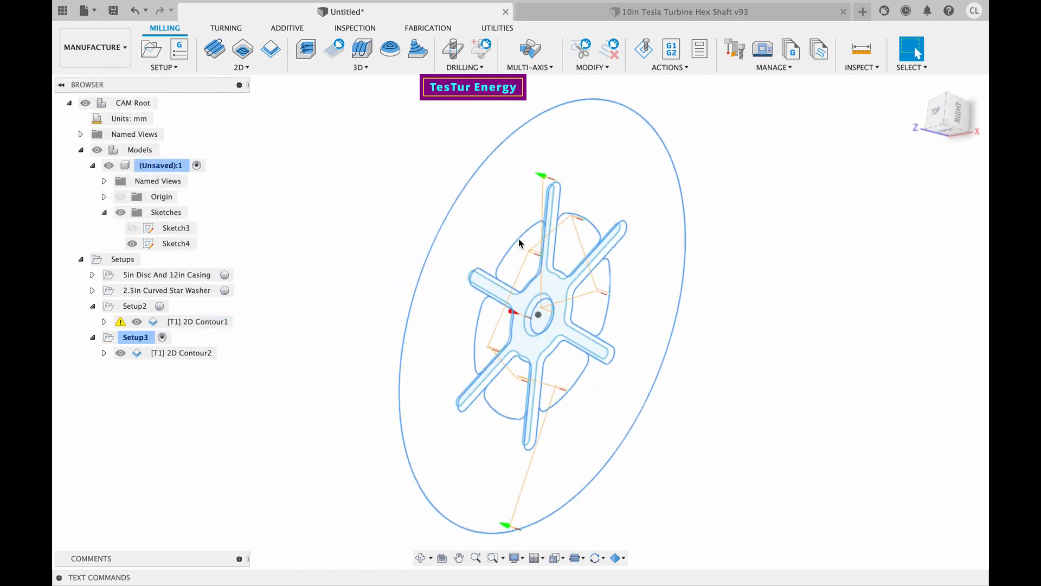
shift+scroll(518, 238, left, 10)
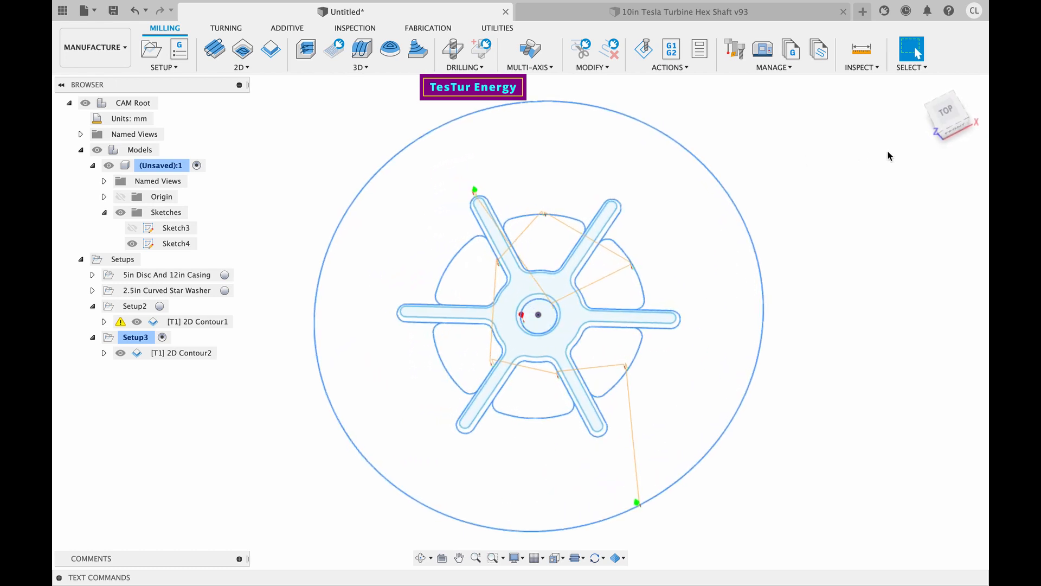
click(946, 113)
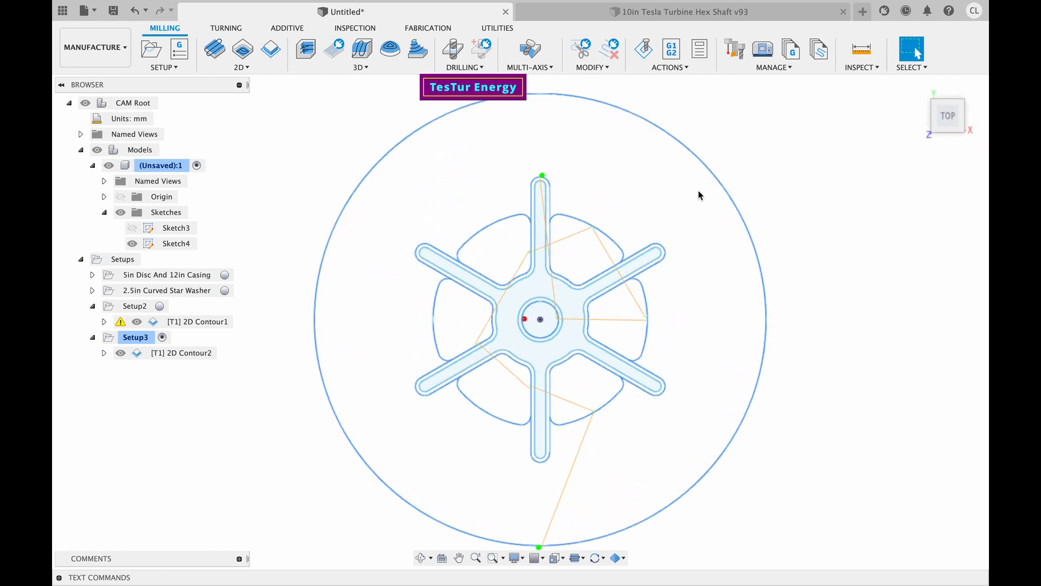
scroll(698, 194, down, 3)
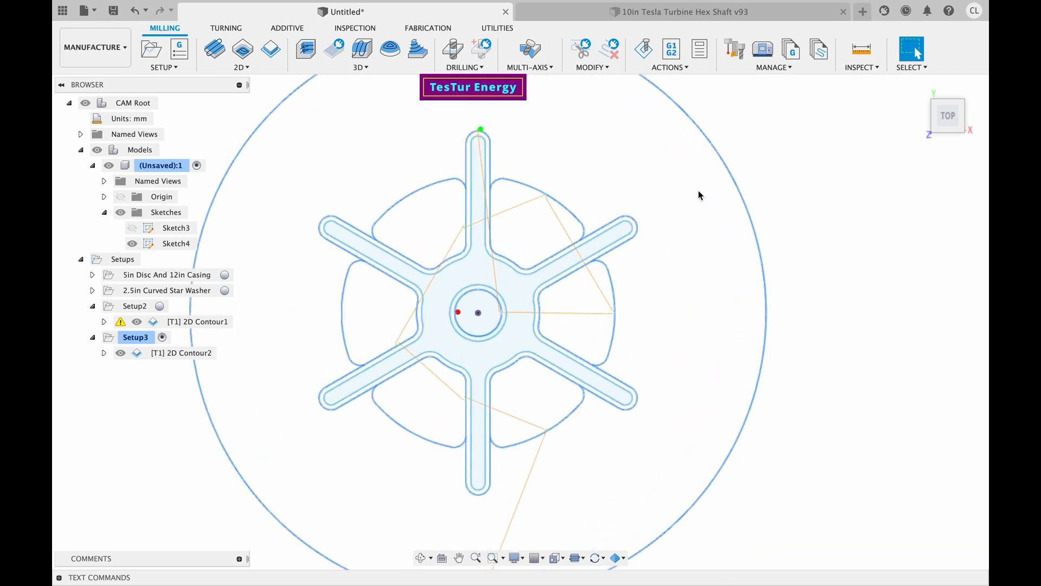
scroll(698, 191, left, 3)
scroll(698, 190, up, 3)
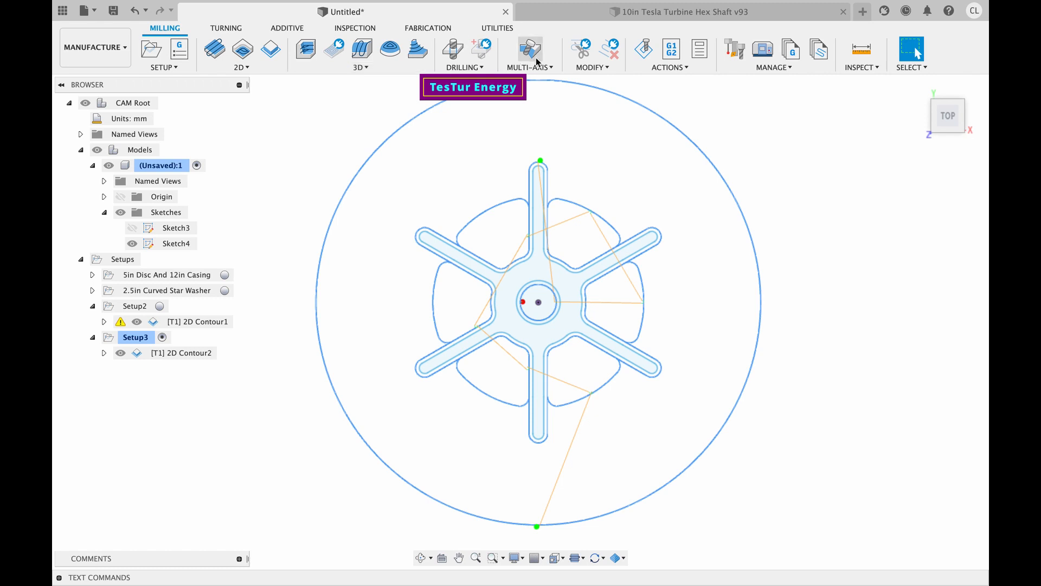
- Review the Turning and Additive toolsets of the Manufacture workspace
click(230, 30)
click(296, 29)
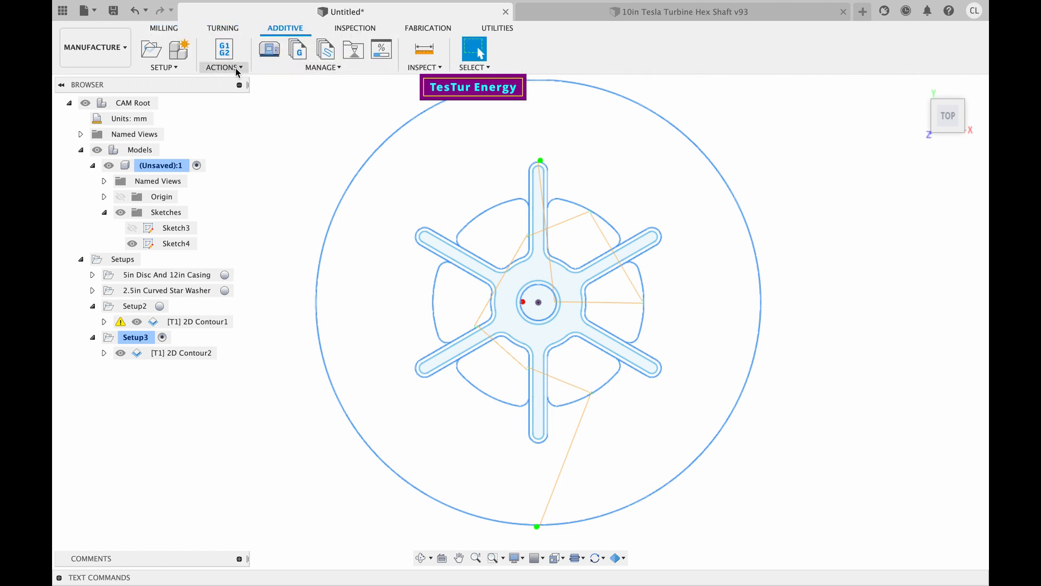
click(222, 27)
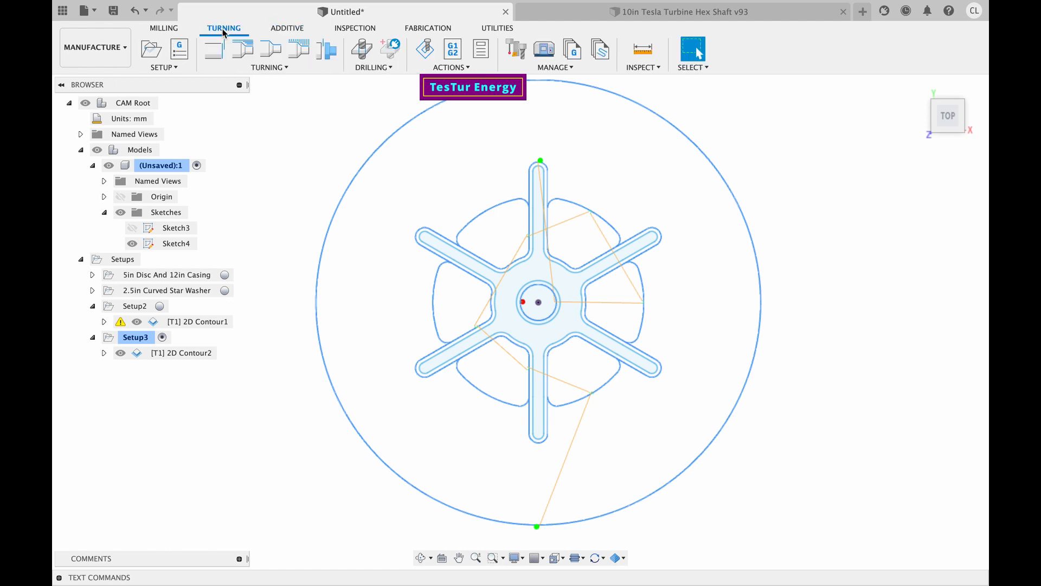
click(278, 29)
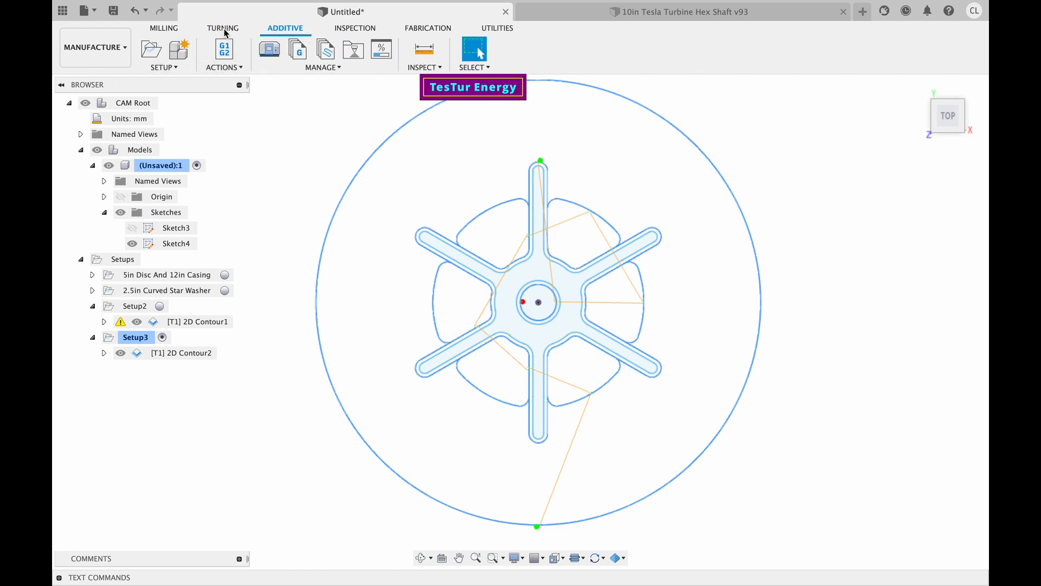